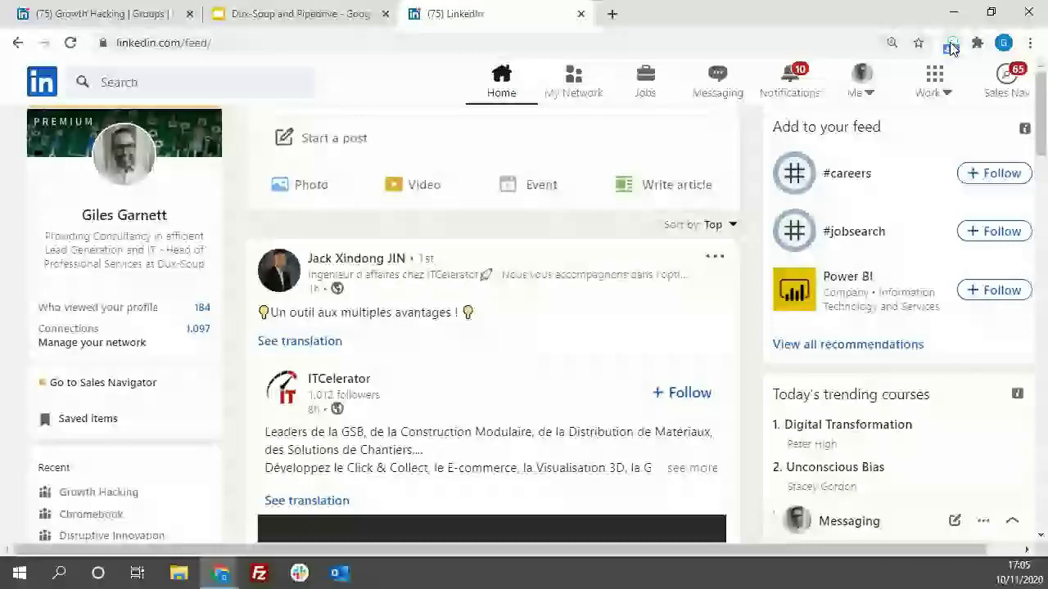
Open Dux-Dash from the Dux-Soup extension and go to its CRM Connections page.
{"action": "left_click", "coordinate": [950, 45]}
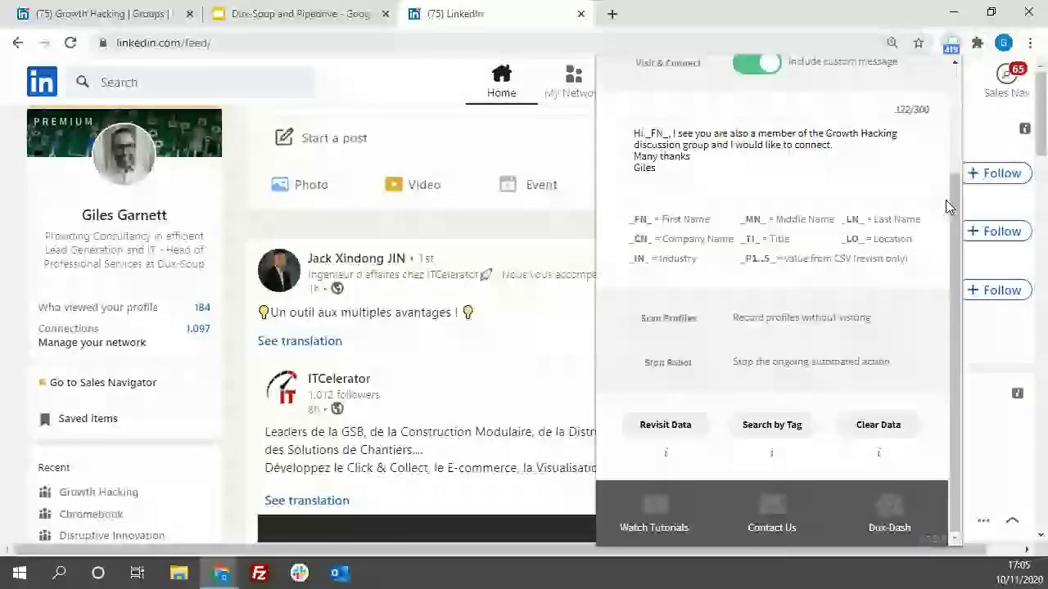
{"action": "left_click", "coordinate": [889, 516]}
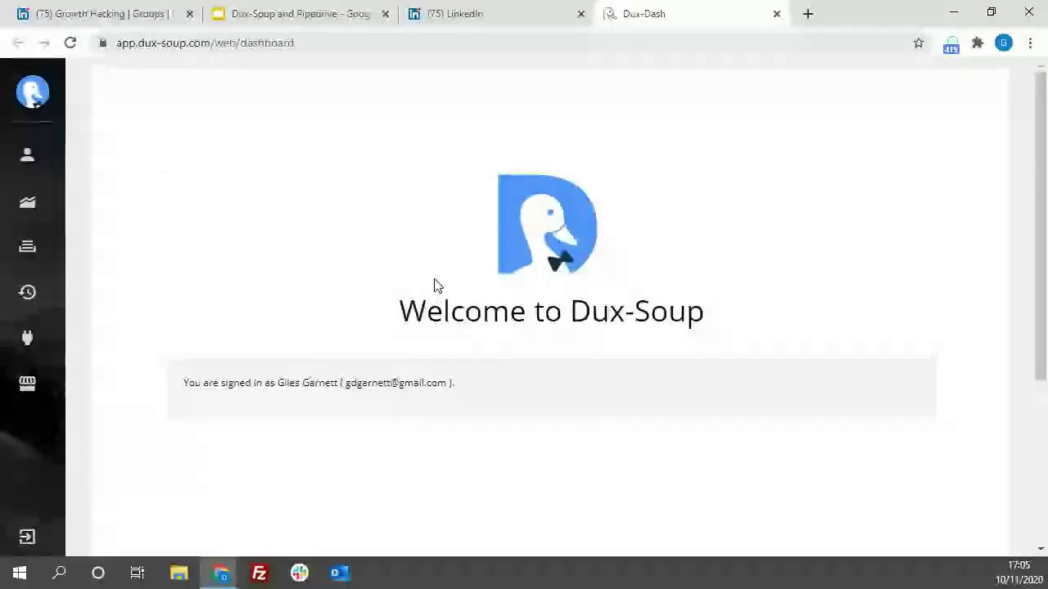
{"action": "mouse_move", "coordinate": [29, 114]}
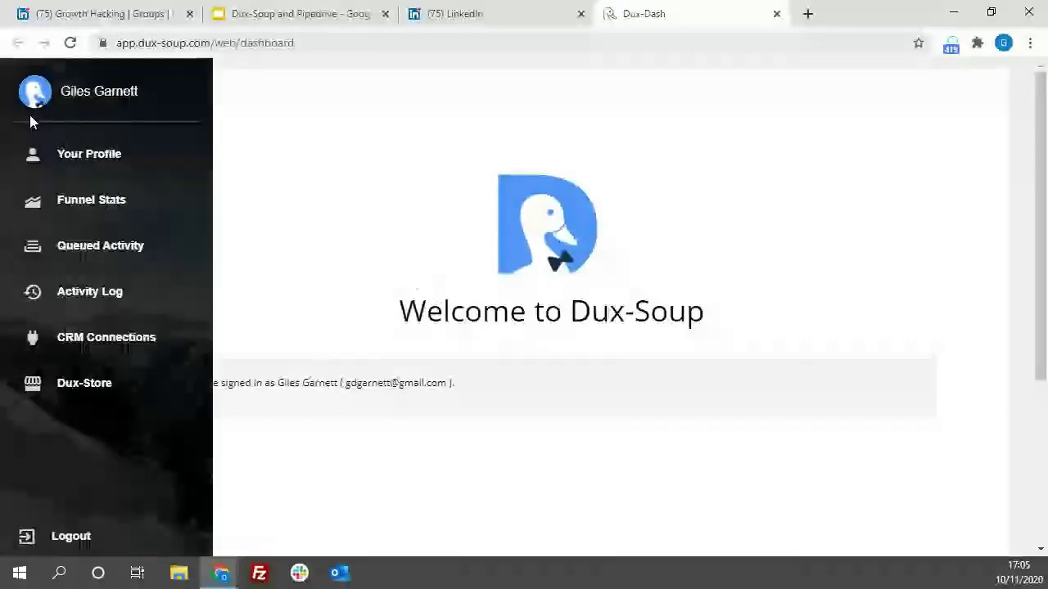
{"action": "left_click", "coordinate": [113, 346]}
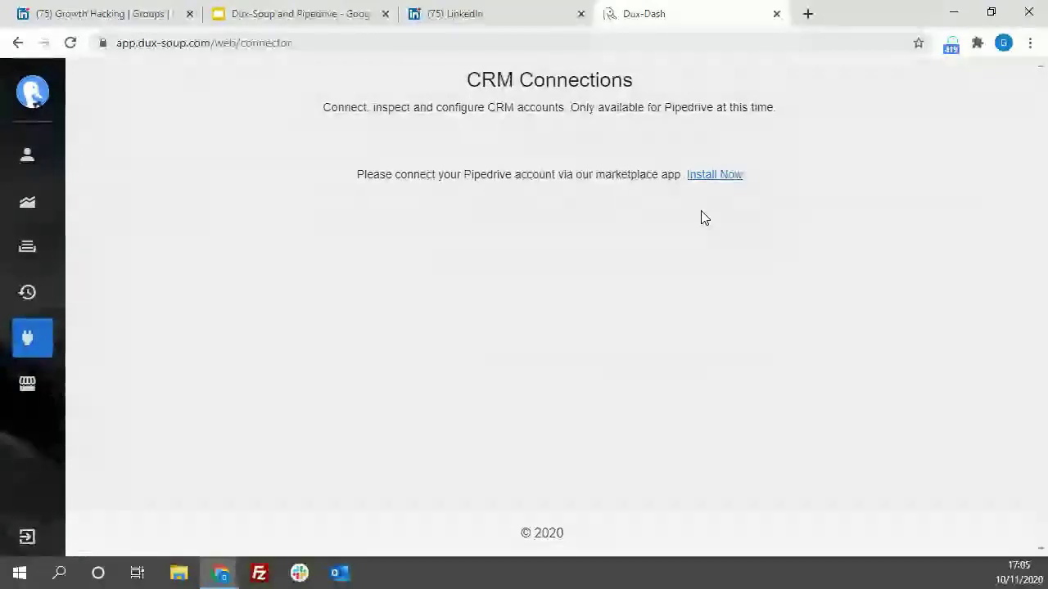
Open the Pipedrive account at dux-soup-sandbox.pipedrive.com in a new browser tab.
{"action": "left_click", "coordinate": [809, 15]}
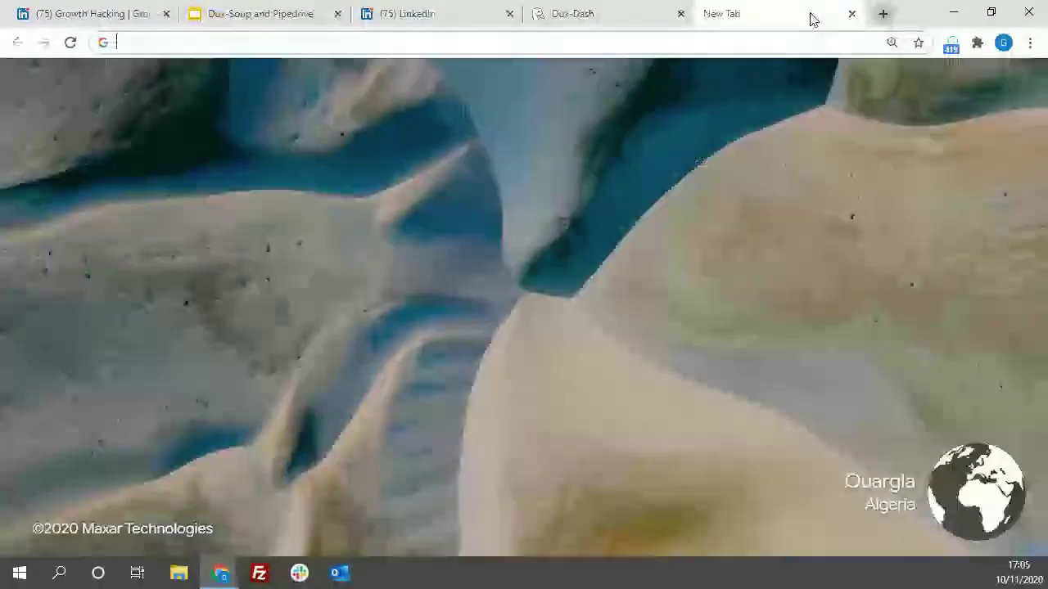
{"action": "key", "text": "ctrl+v"}
{"action": "key", "text": "Return"}
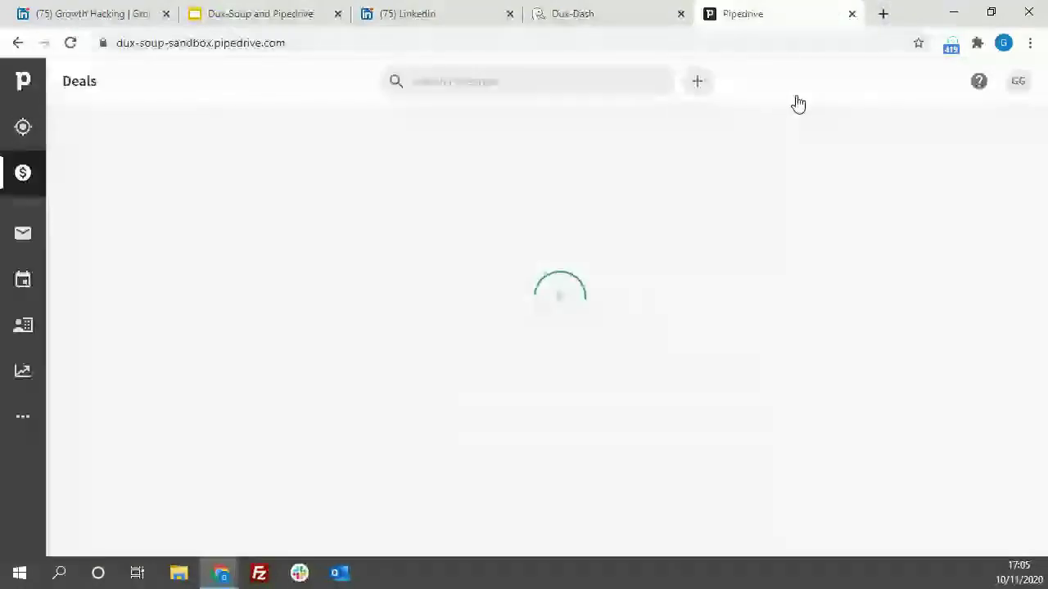
Search the Pipedrive Marketplace for "dux" and open the Dux-Soup Connector app page.
{"action": "left_click", "coordinate": [24, 419]}
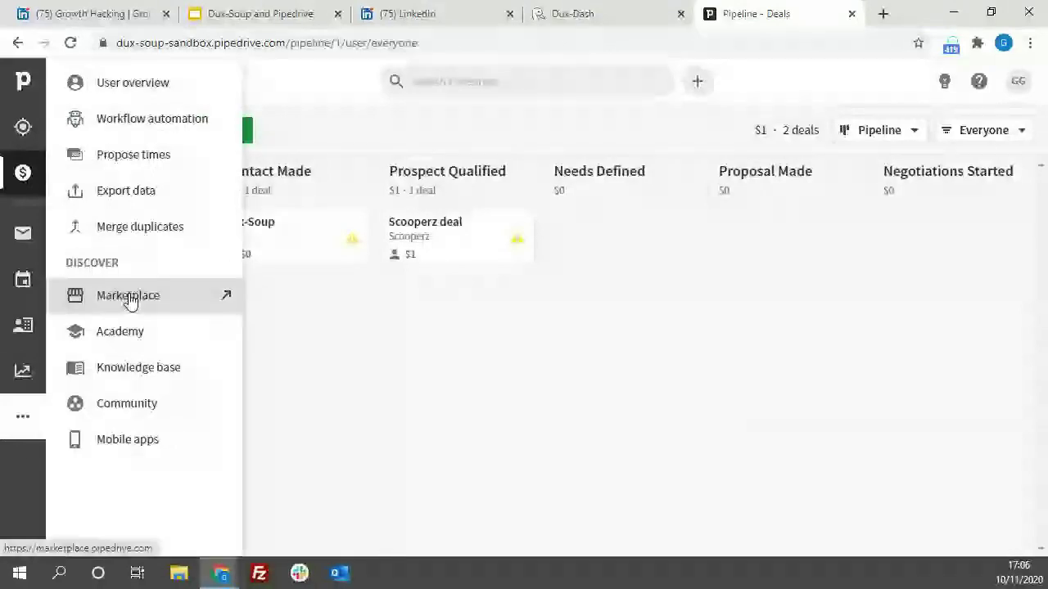
{"action": "left_click", "coordinate": [129, 296]}
{"action": "type", "text": "dux"}
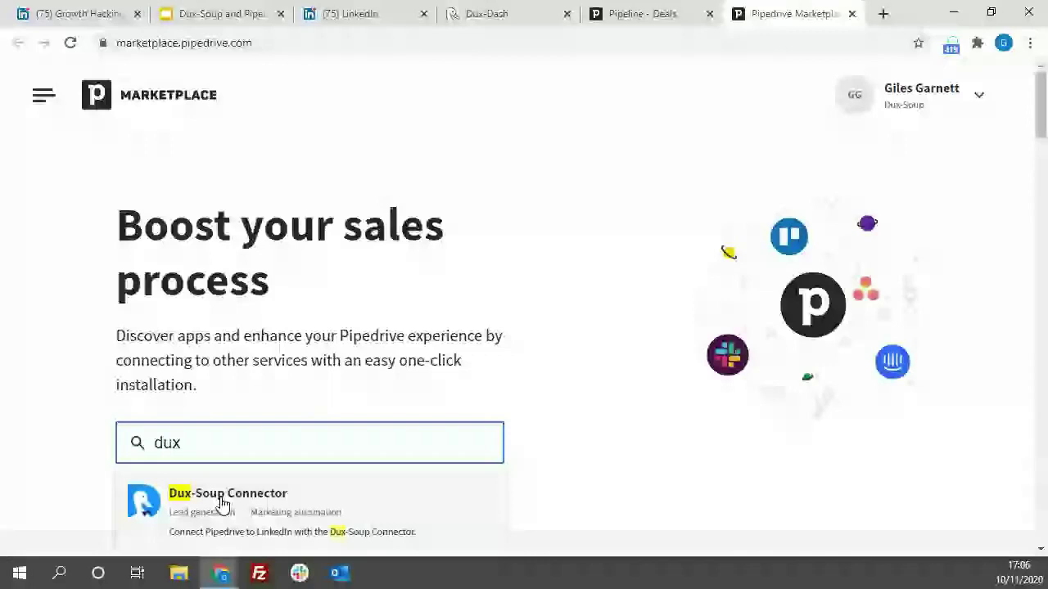
{"action": "left_click", "coordinate": [223, 499]}
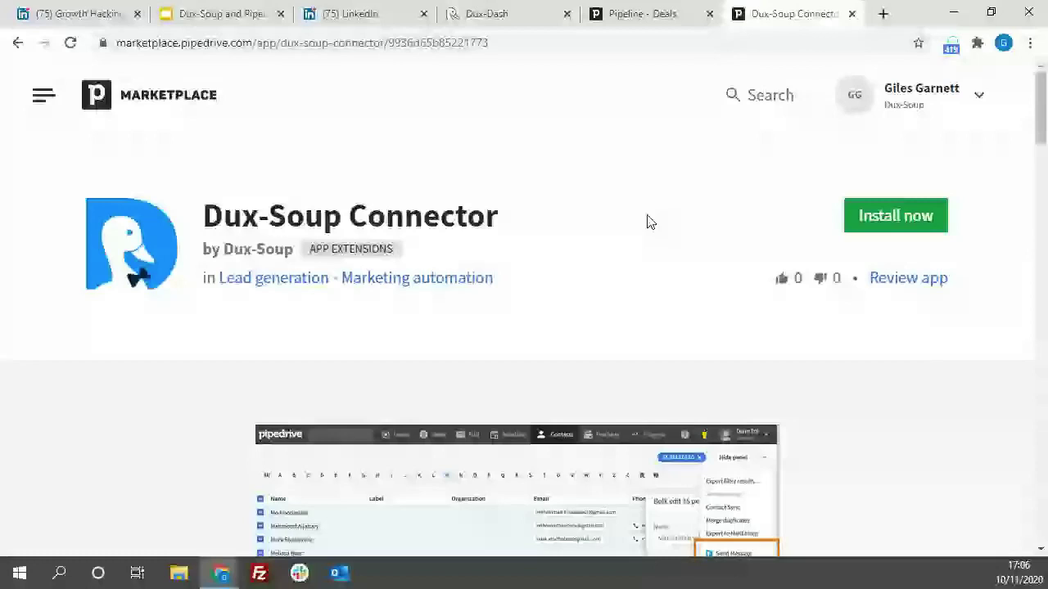
Install the Dux-Soup Connector, reviewing and allowing the Pipedrive permissions it requests.
{"action": "left_click", "coordinate": [888, 223]}
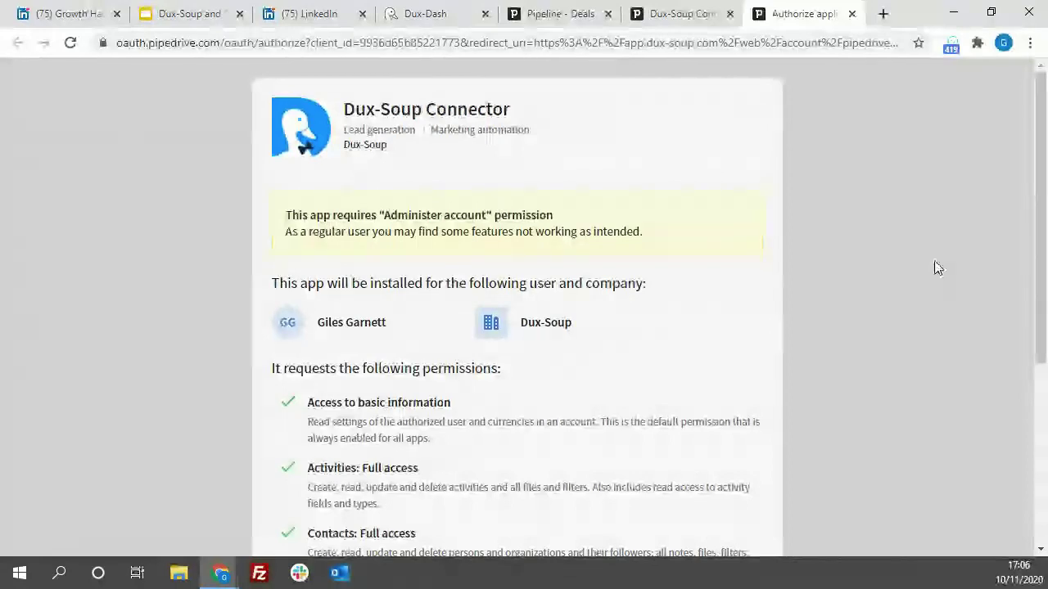
{"action": "scroll", "coordinate": [922, 253], "scroll_direction": "down", "scroll_amount": 3}
{"action": "scroll", "coordinate": [913, 240], "scroll_direction": "down", "scroll_amount": 1}
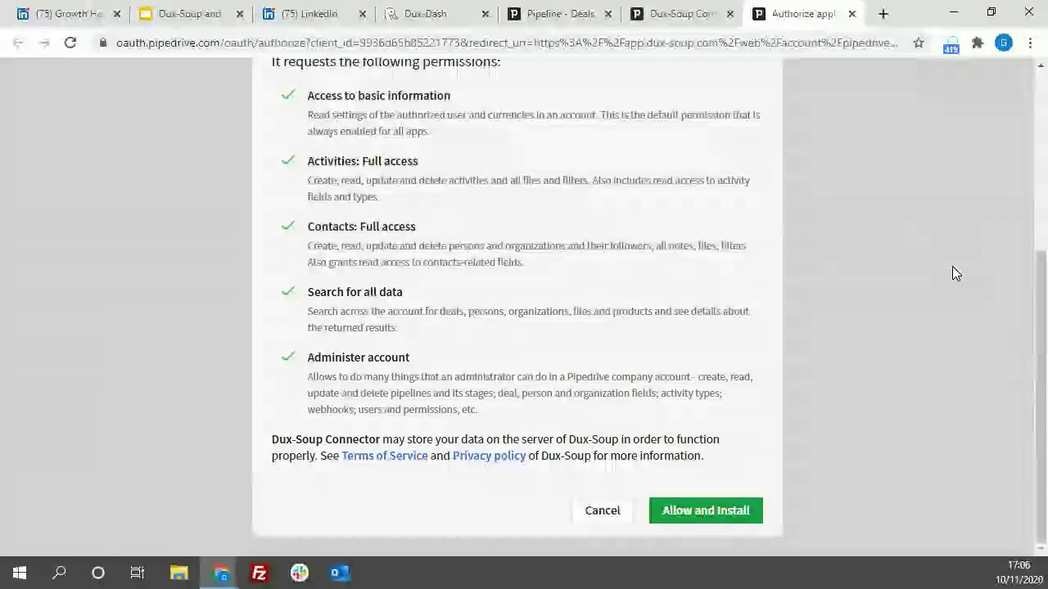
{"action": "scroll", "coordinate": [952, 272], "scroll_direction": "up", "scroll_amount": 1}
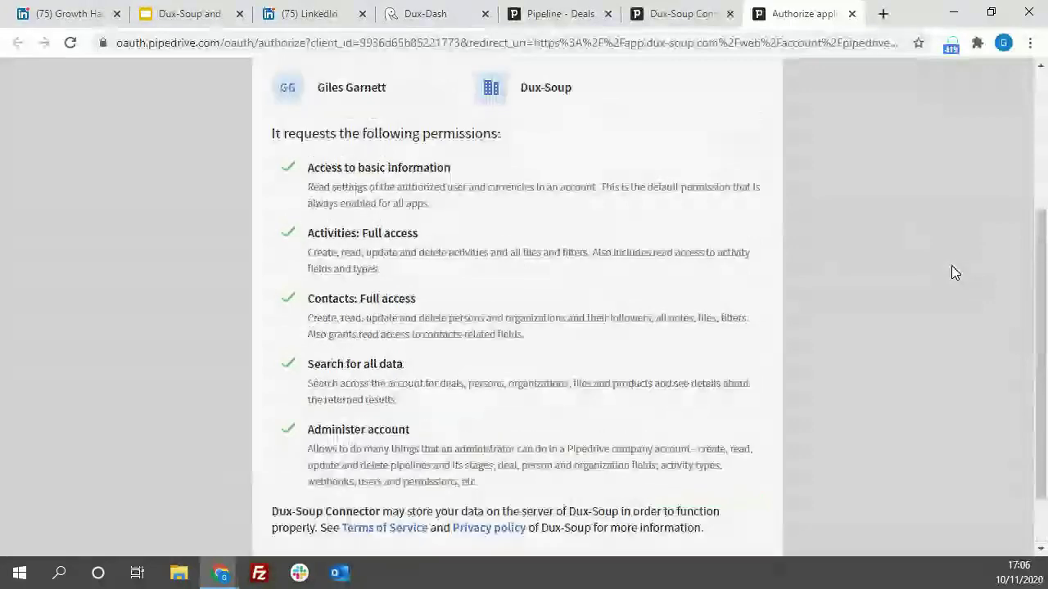
{"action": "scroll", "coordinate": [952, 271], "scroll_direction": "up", "scroll_amount": 3}
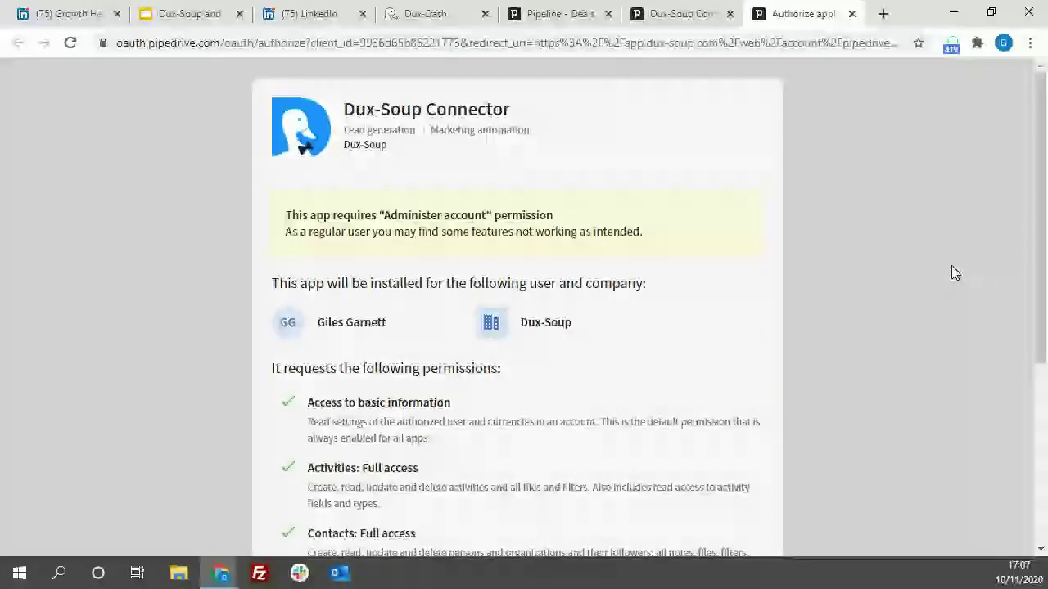
{"action": "scroll", "coordinate": [884, 256], "scroll_direction": "down", "scroll_amount": 3}
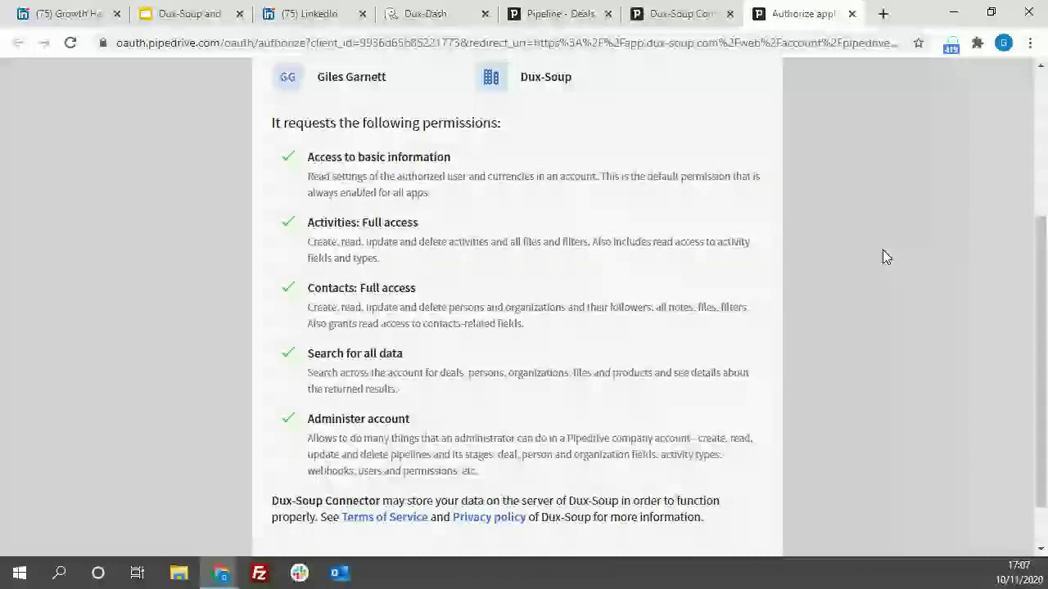
{"action": "scroll", "coordinate": [882, 250], "scroll_direction": "down", "scroll_amount": 1}
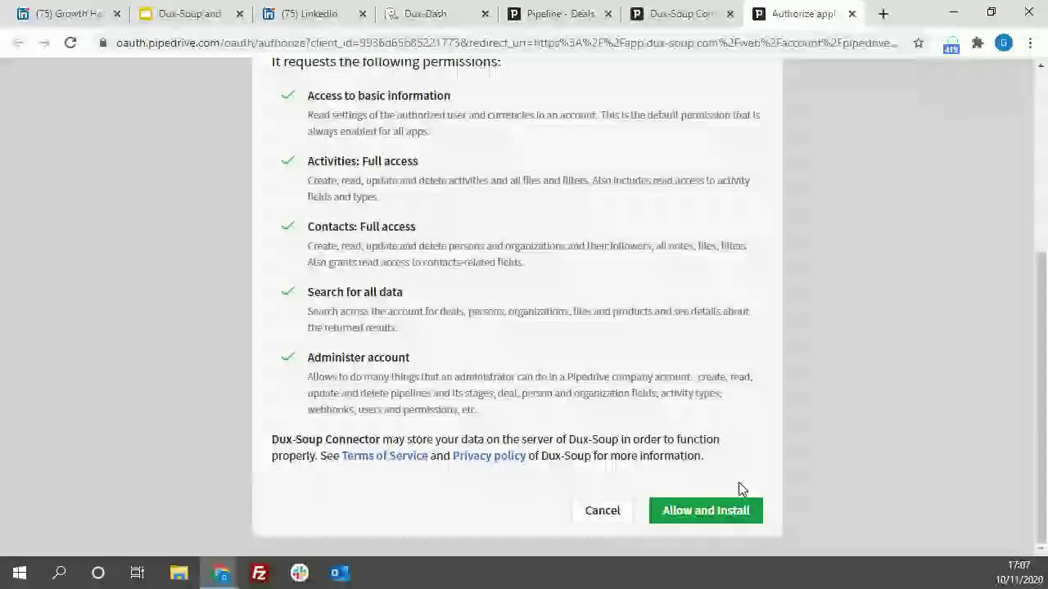
{"action": "left_click", "coordinate": [707, 513]}
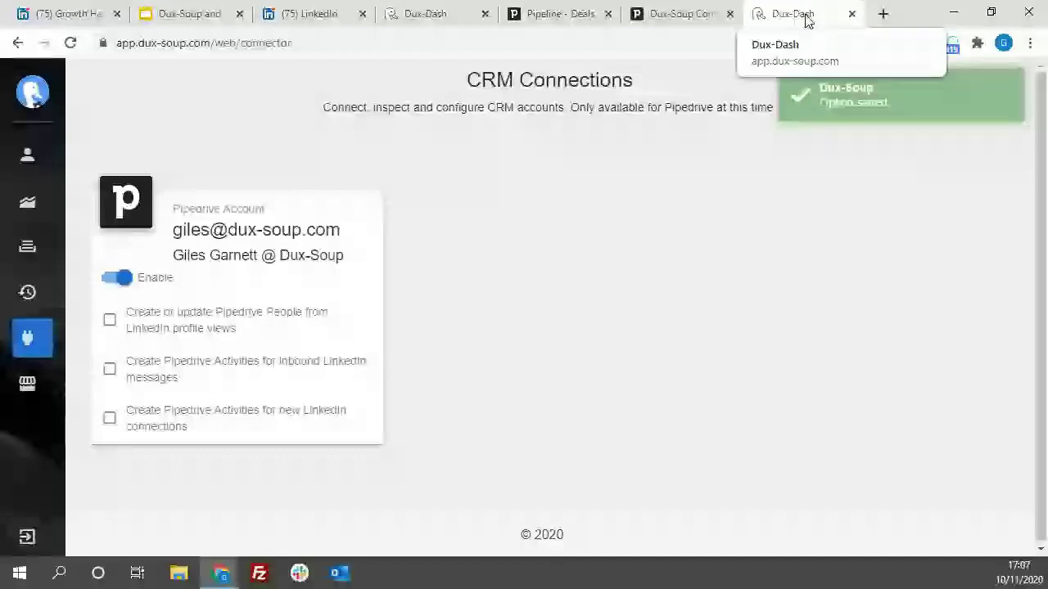
Close the older Dux-Dash tab and the Dux-Soup Connector marketplace tab.
{"action": "left_click", "coordinate": [485, 14]}
{"action": "mouse_move", "coordinate": [67, 348]}
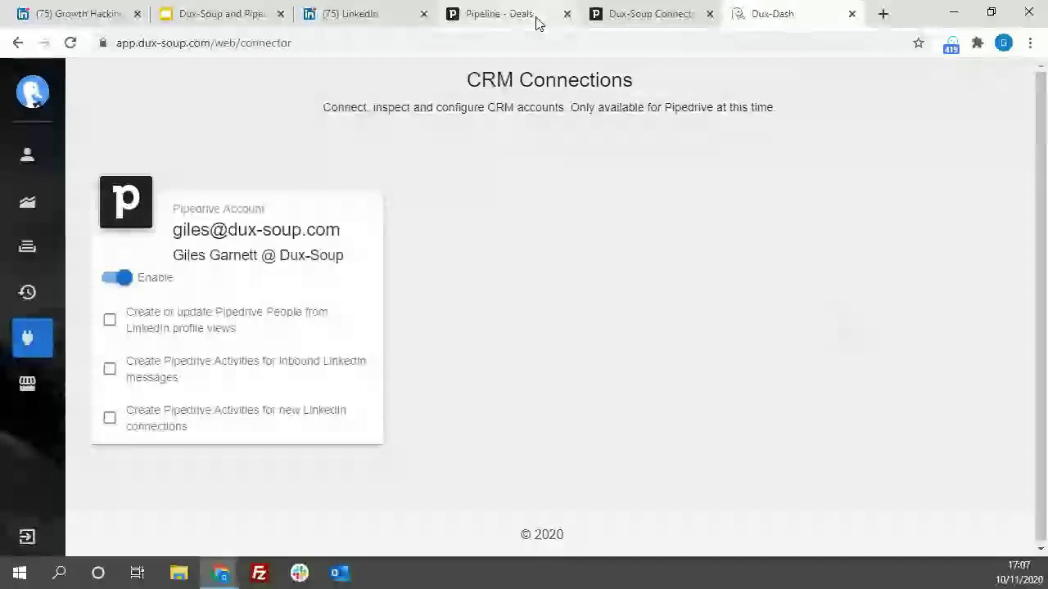
{"action": "left_click", "coordinate": [662, 23]}
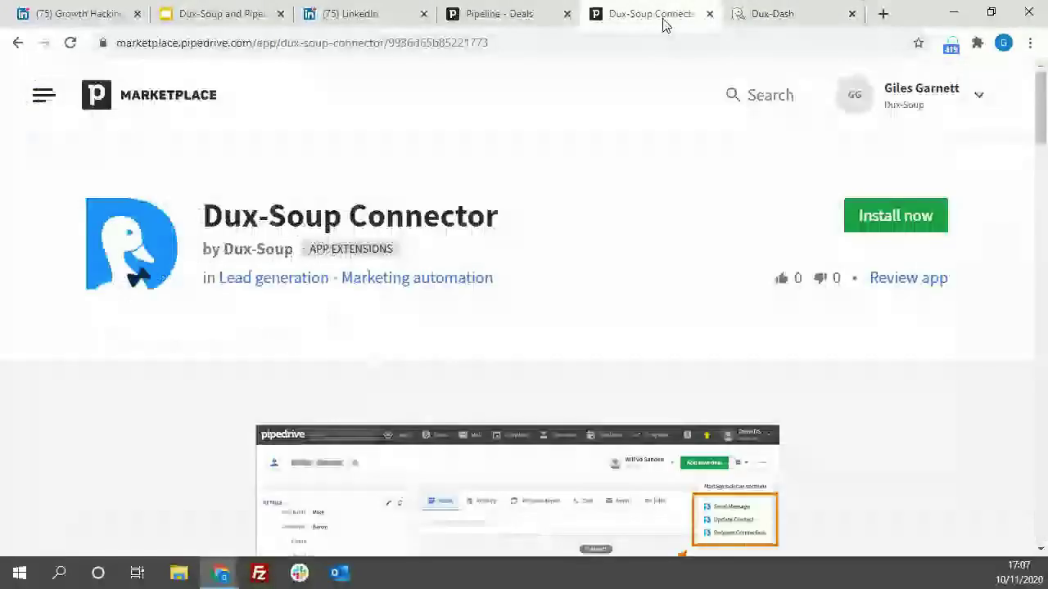
{"action": "left_click", "coordinate": [710, 14]}
Select the first contact in Pipedrive's People list and display the extra actions available for it, including those from Dux-Soup.
{"action": "left_click", "coordinate": [505, 18]}
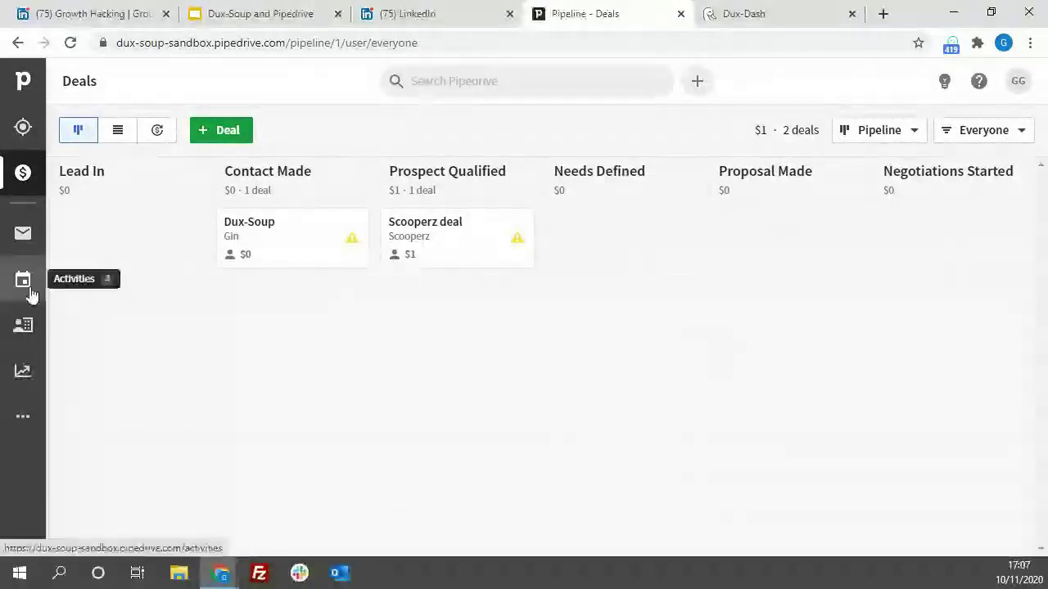
{"action": "left_click", "coordinate": [24, 328]}
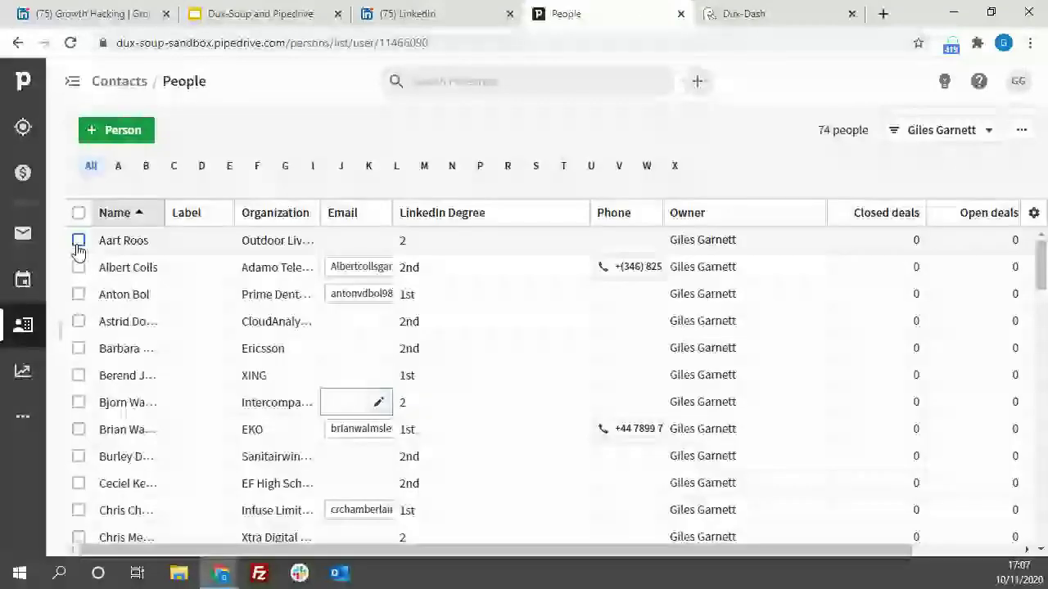
{"action": "left_click", "coordinate": [79, 241]}
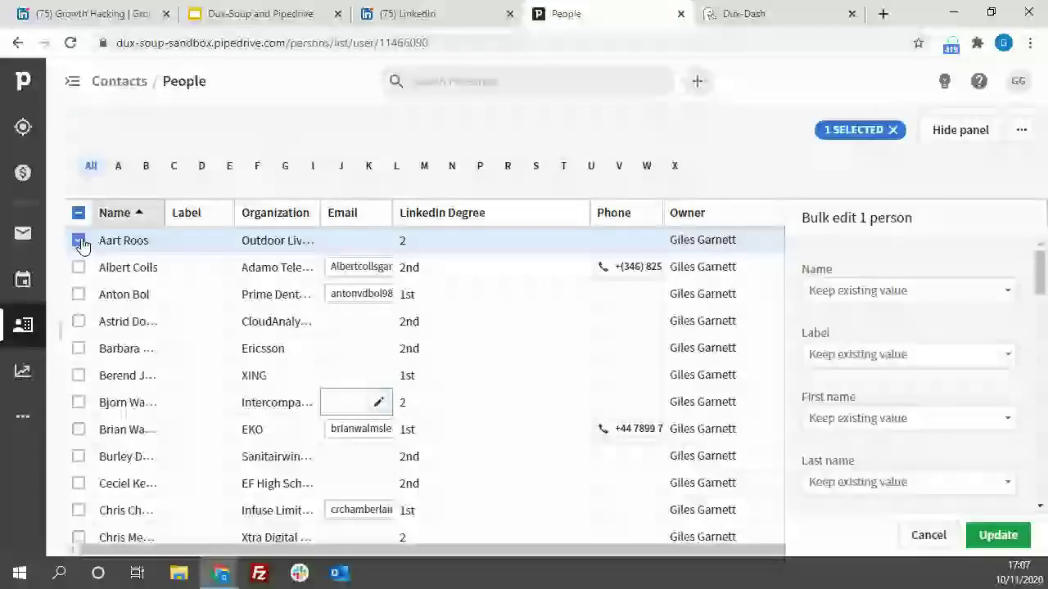
{"action": "left_click", "coordinate": [79, 241]}
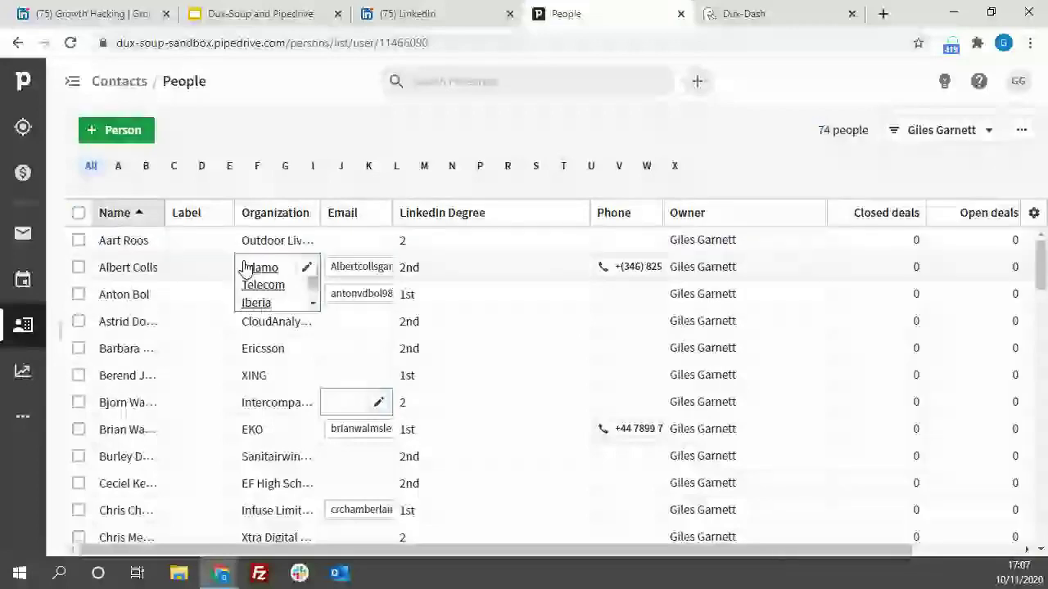
{"action": "left_click", "coordinate": [78, 240]}
{"action": "left_click", "coordinate": [1021, 129]}
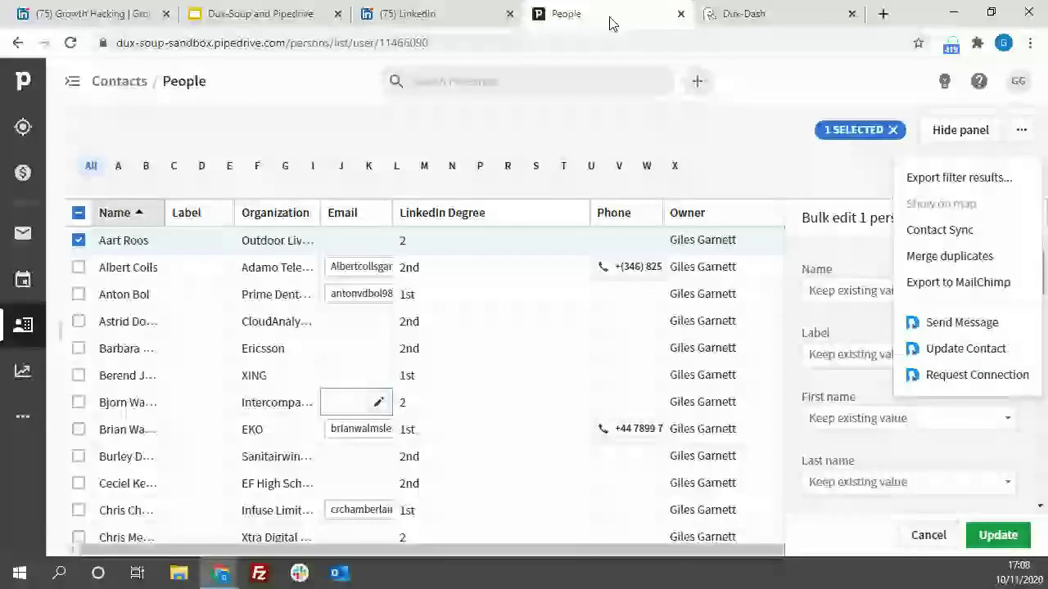
In Dux-Dash's CRM Connections, enable creating or updating Pipedrive People from LinkedIn profile views.
{"action": "left_click", "coordinate": [741, 14]}
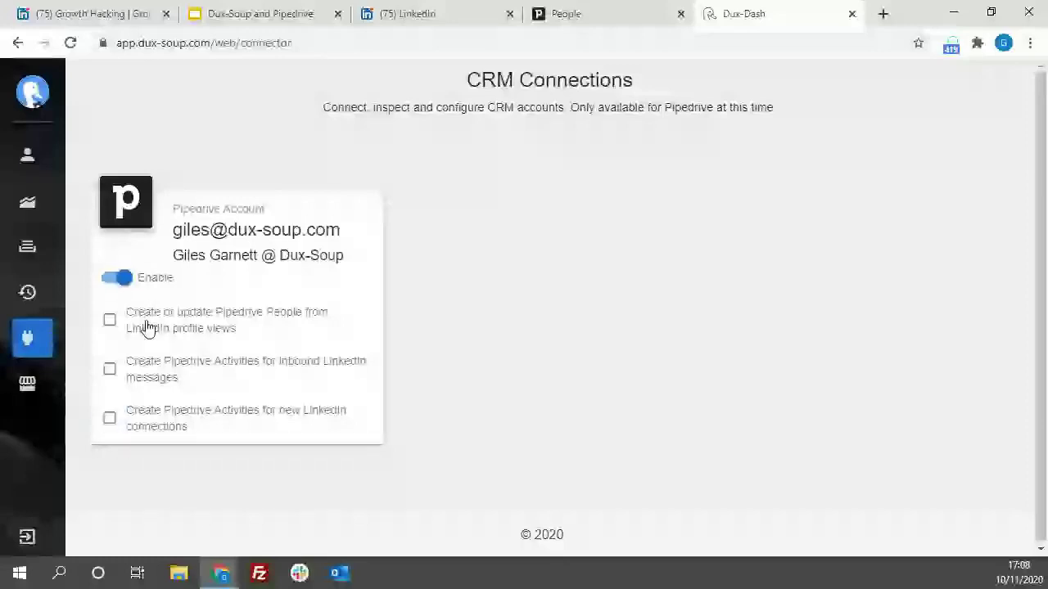
{"action": "key", "text": "ctrl+plus"}
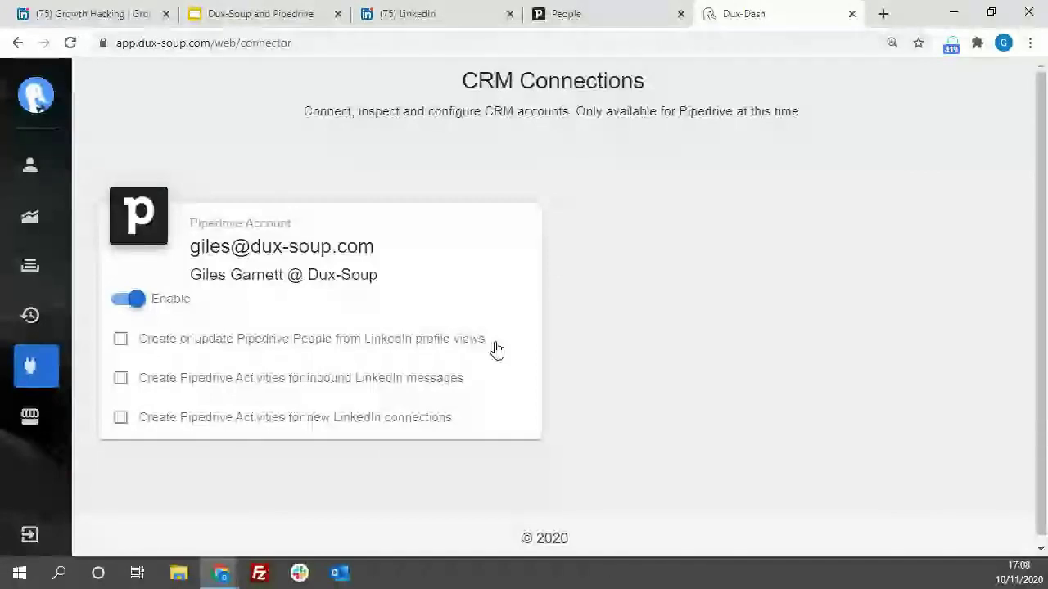
{"action": "left_click", "coordinate": [119, 341]}
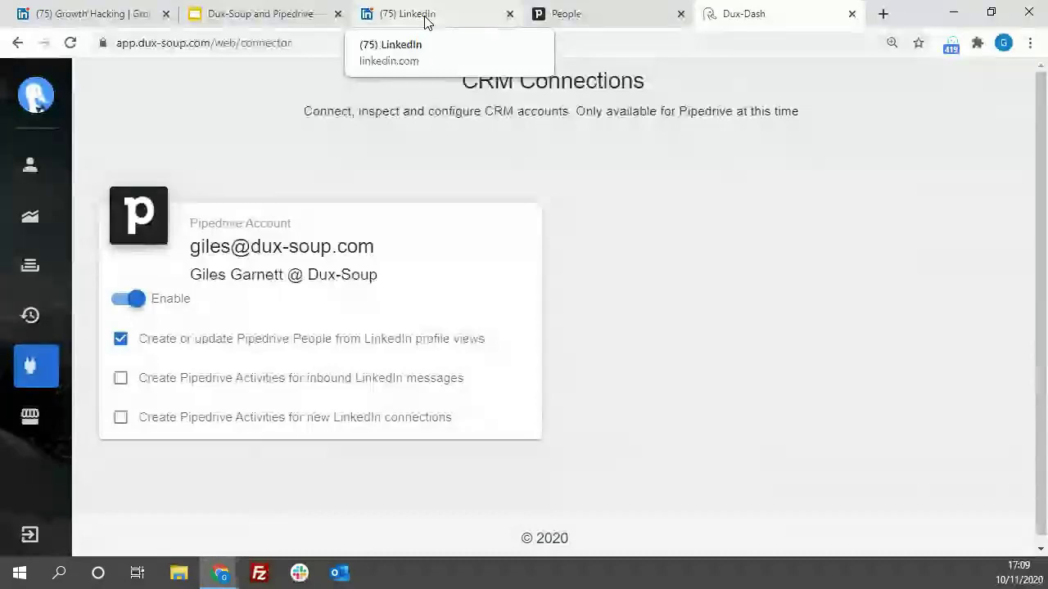
Switch to LinkedIn and open the full list of network connections.
{"action": "left_click", "coordinate": [424, 19]}
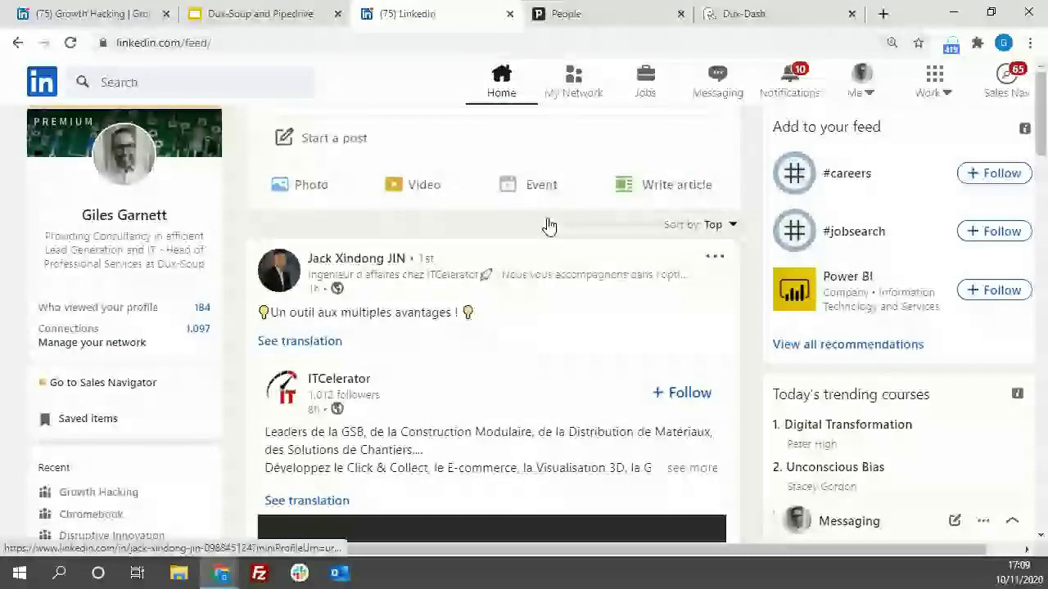
{"action": "left_click", "coordinate": [573, 82]}
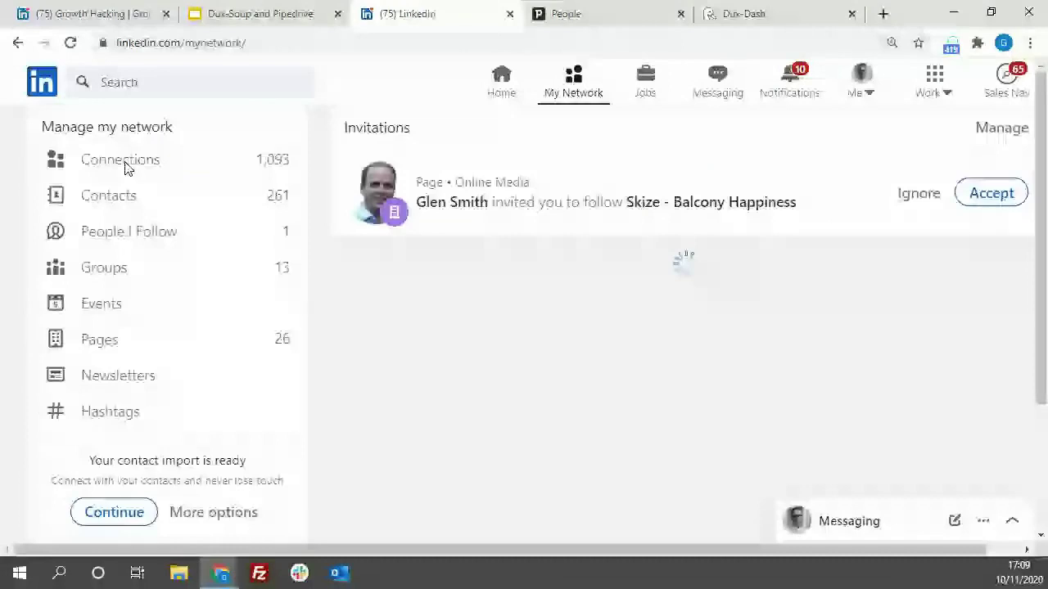
{"action": "left_click", "coordinate": [123, 161]}
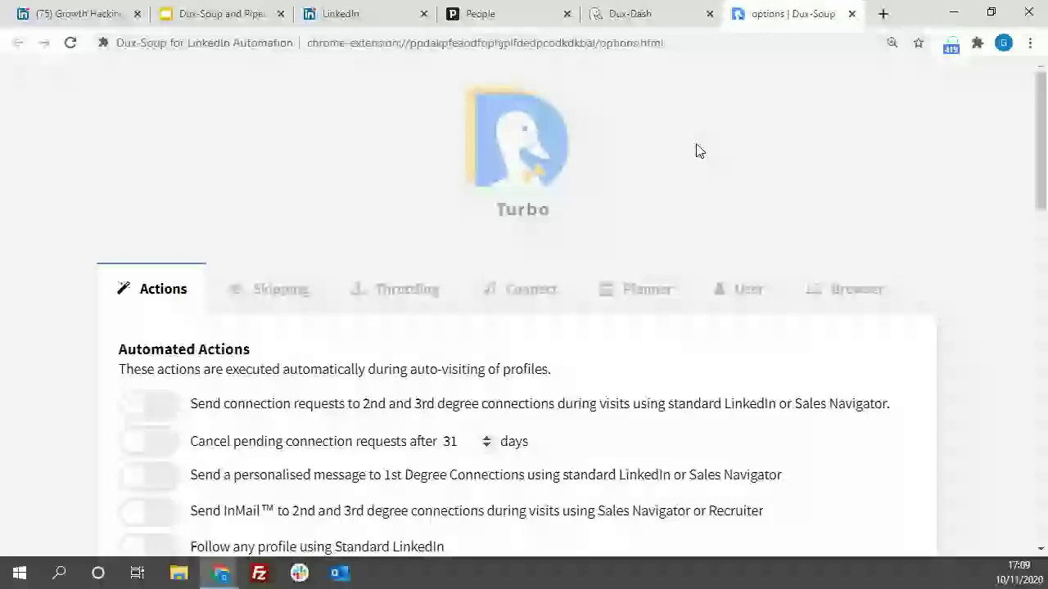
Check the automated actions and action exclusions in the Dux-Soup options.
{"action": "scroll", "coordinate": [913, 223], "scroll_direction": "down", "scroll_amount": 1}
{"action": "scroll", "coordinate": [914, 223], "scroll_direction": "down", "scroll_amount": 1}
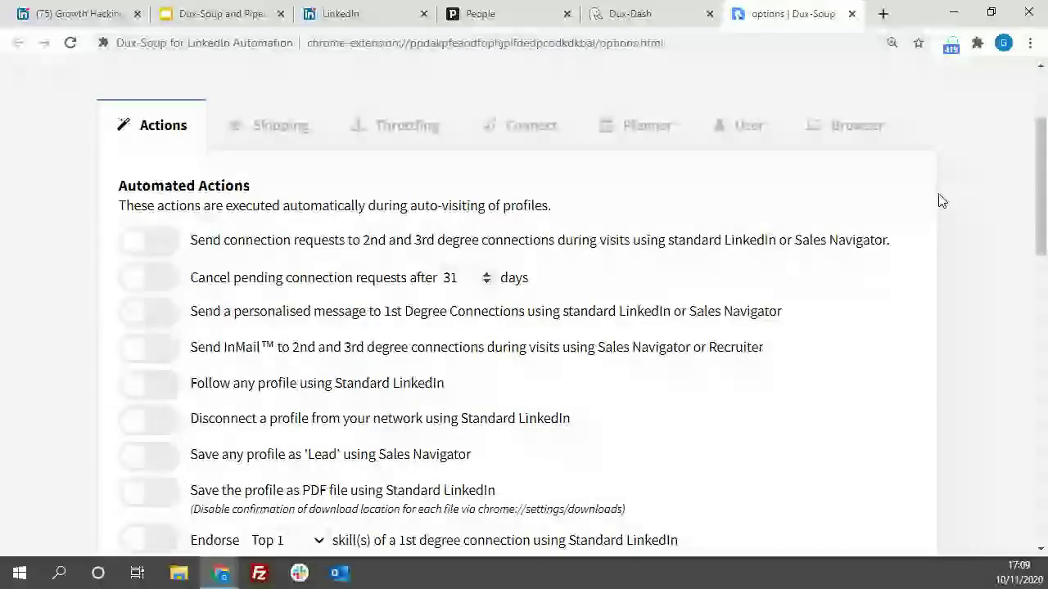
{"action": "scroll", "coordinate": [923, 215], "scroll_direction": "down", "scroll_amount": 4}
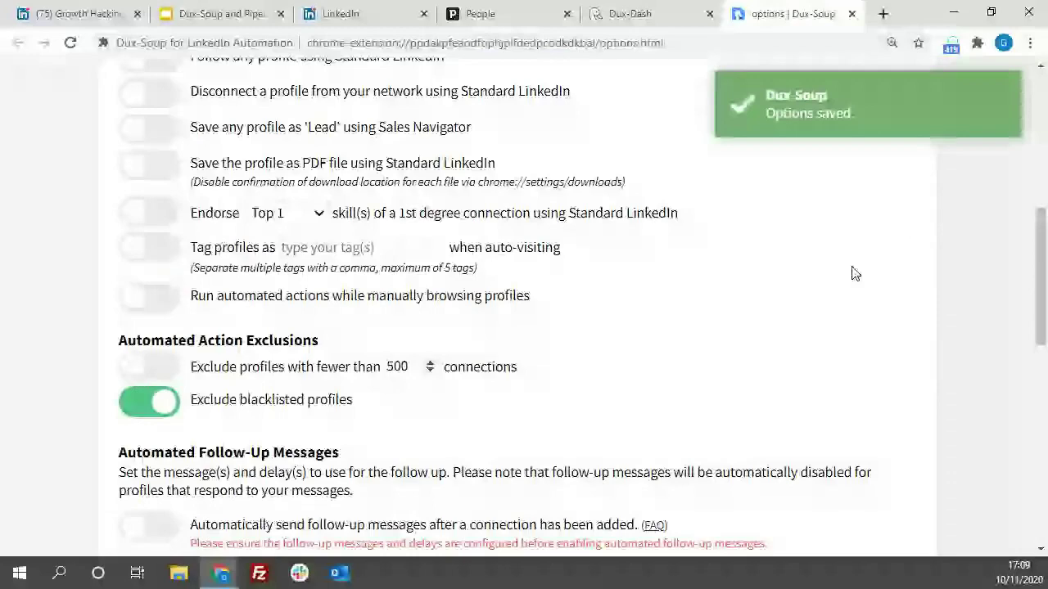
{"action": "scroll", "coordinate": [852, 273], "scroll_direction": "up", "scroll_amount": 5}
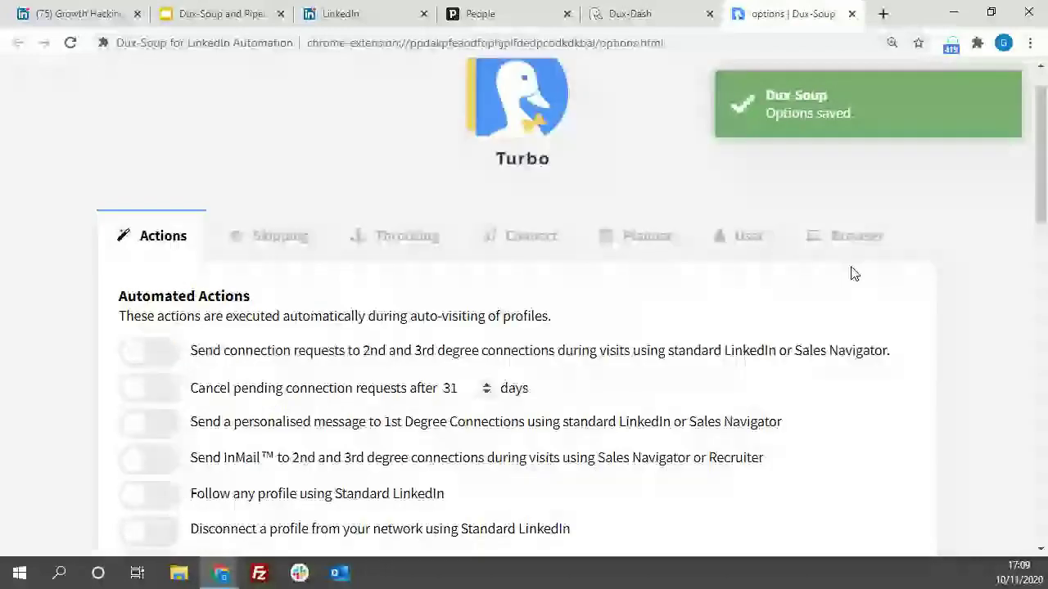
Start a Dux-Soup auto-visit of the profiles on LinkedIn's connections page, declining the search for other email addresses.
{"action": "left_click", "coordinate": [950, 45]}
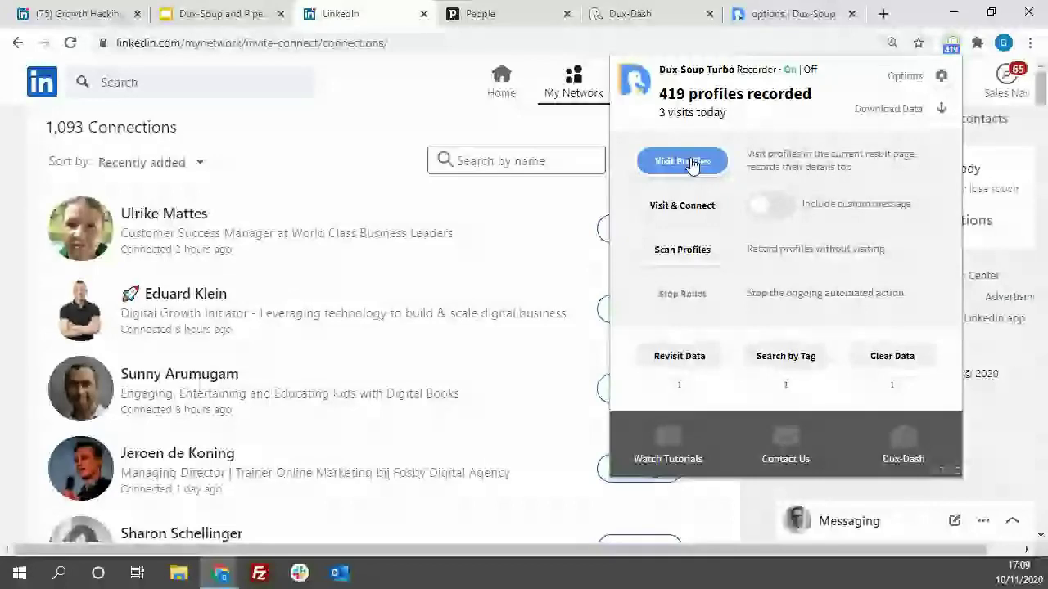
{"action": "left_click", "coordinate": [692, 164]}
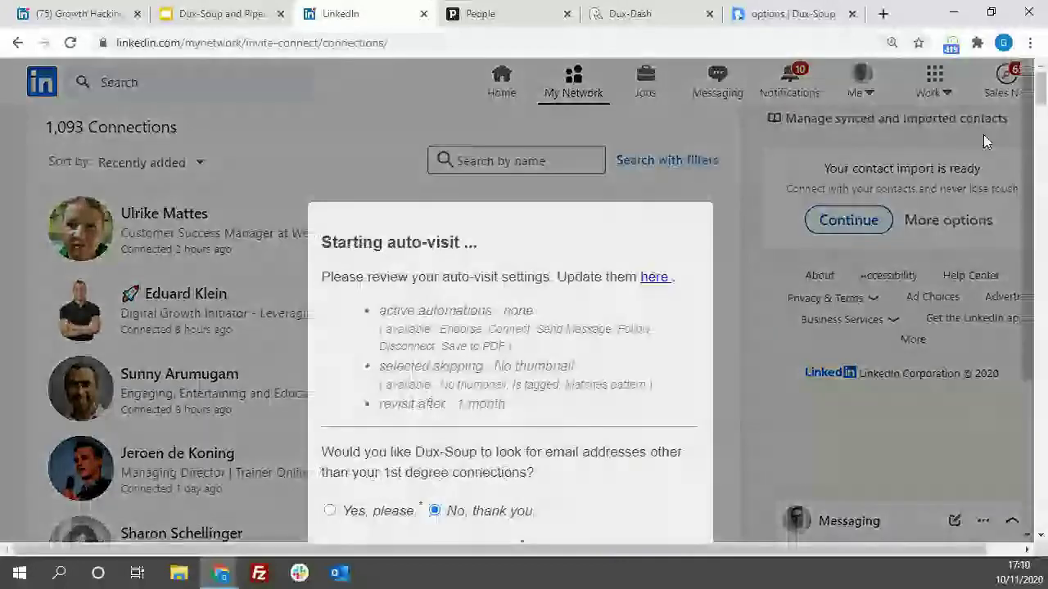
{"action": "left_click", "coordinate": [1029, 47]}
{"action": "left_click", "coordinate": [918, 197]}
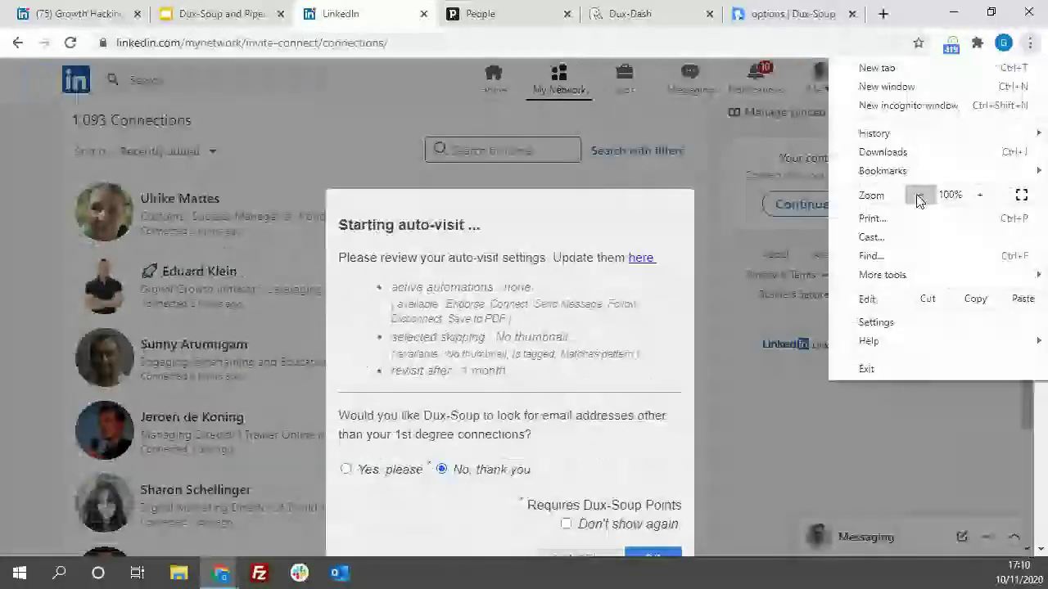
{"action": "left_click", "coordinate": [918, 196]}
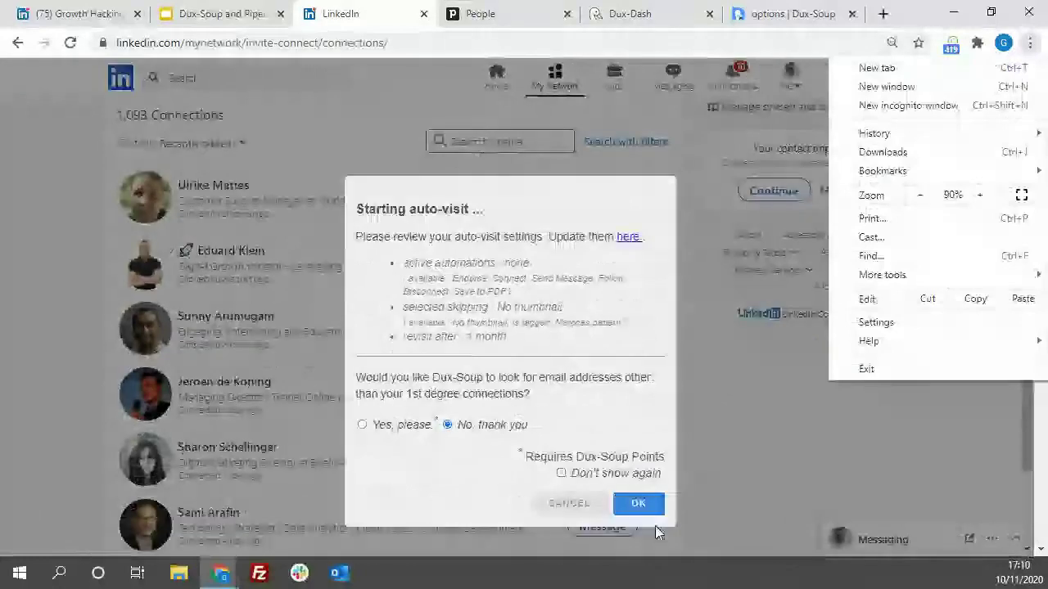
{"action": "left_click", "coordinate": [655, 526]}
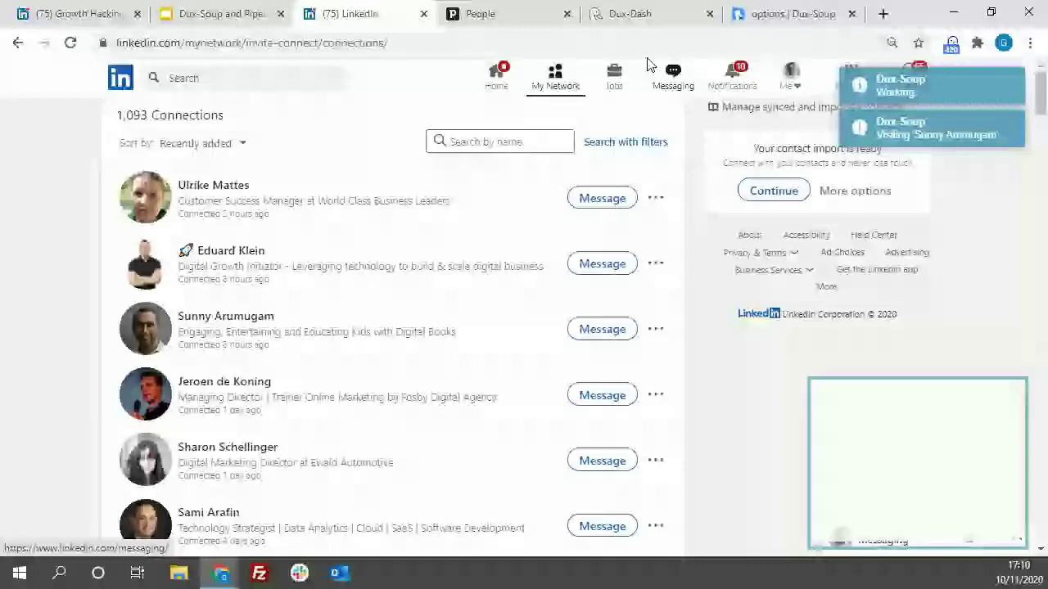
Filter Pipedrive's People list by the letter E and check the webhook settings in the Dux-Soup Connect options.
{"action": "left_click", "coordinate": [483, 14]}
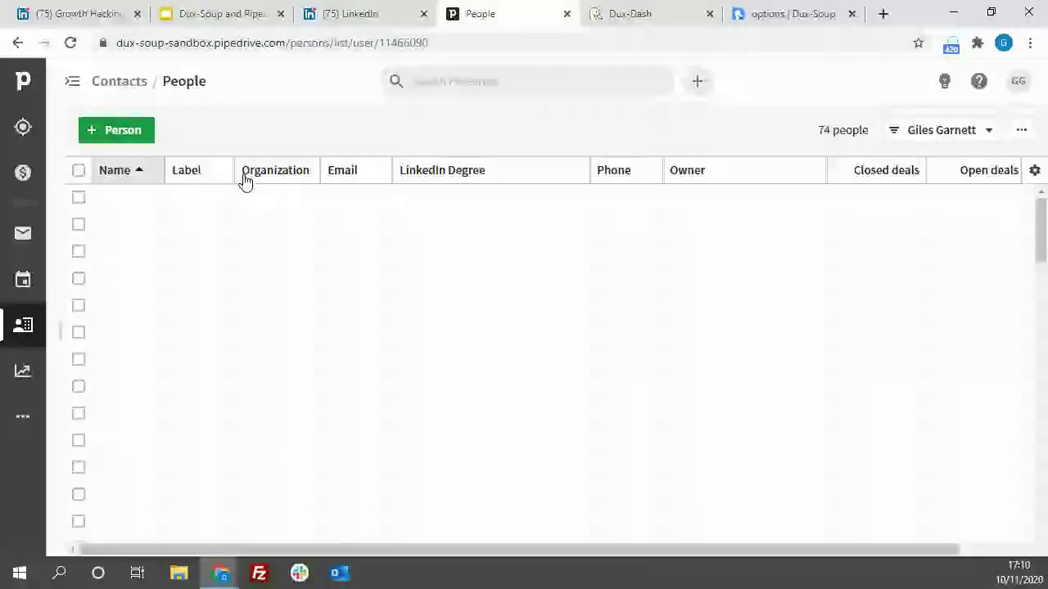
{"action": "left_click", "coordinate": [230, 172]}
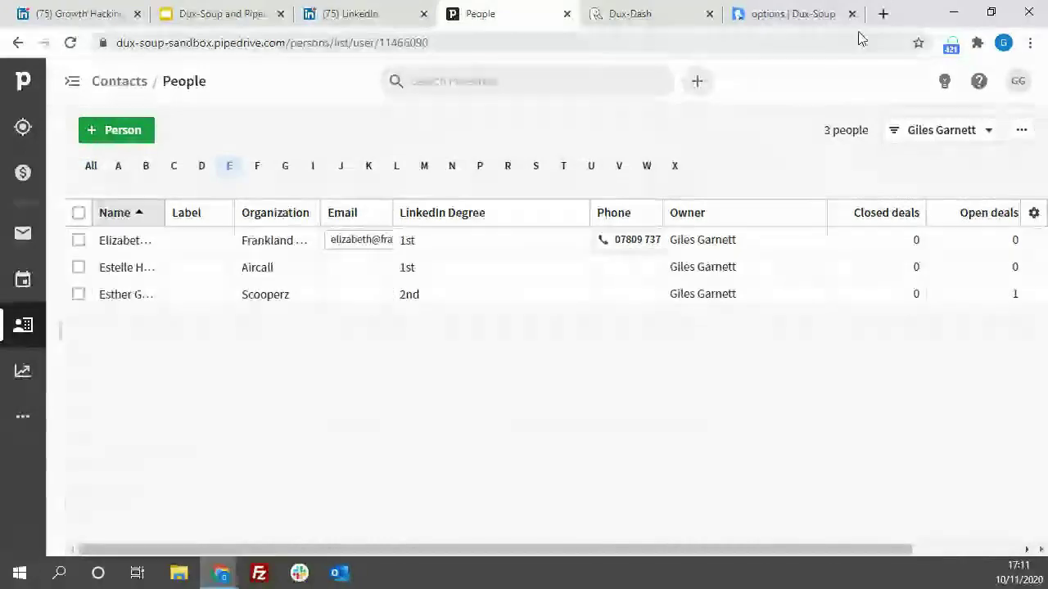
{"action": "left_click", "coordinate": [950, 43]}
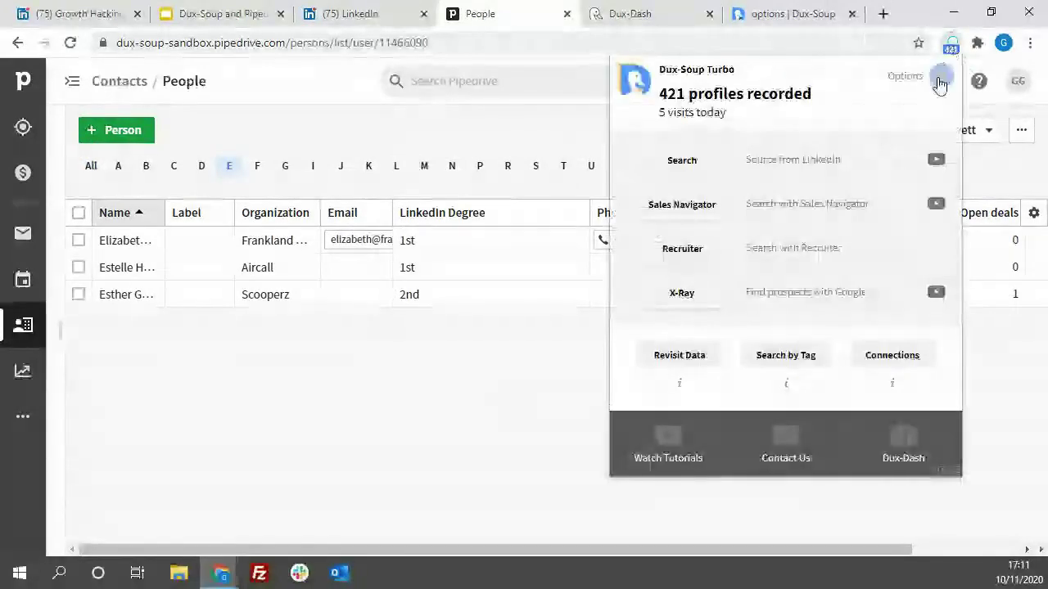
{"action": "left_click", "coordinate": [939, 82]}
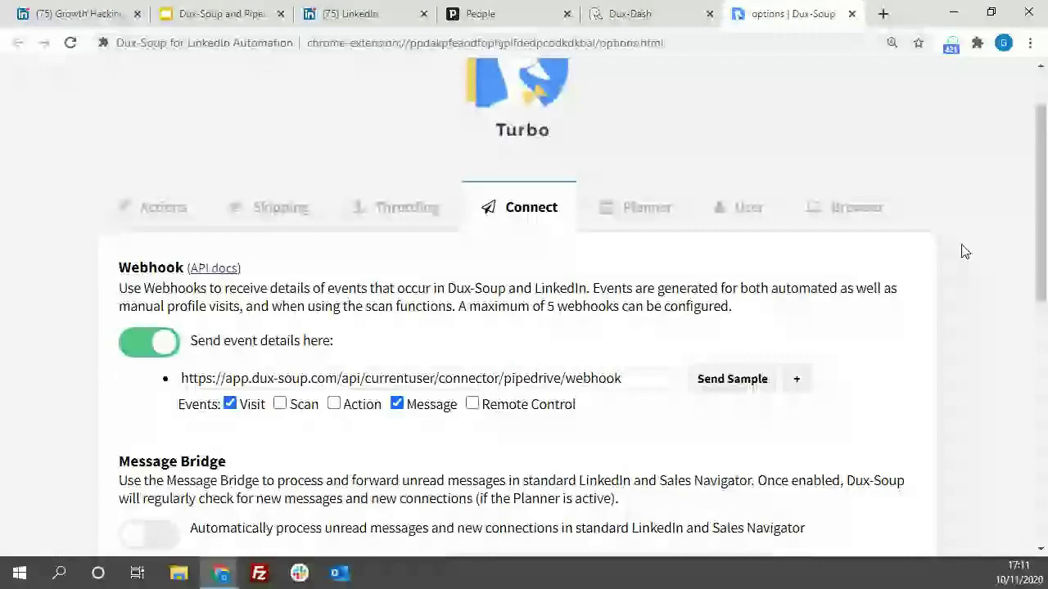
{"action": "key", "text": "ctrl+4"}
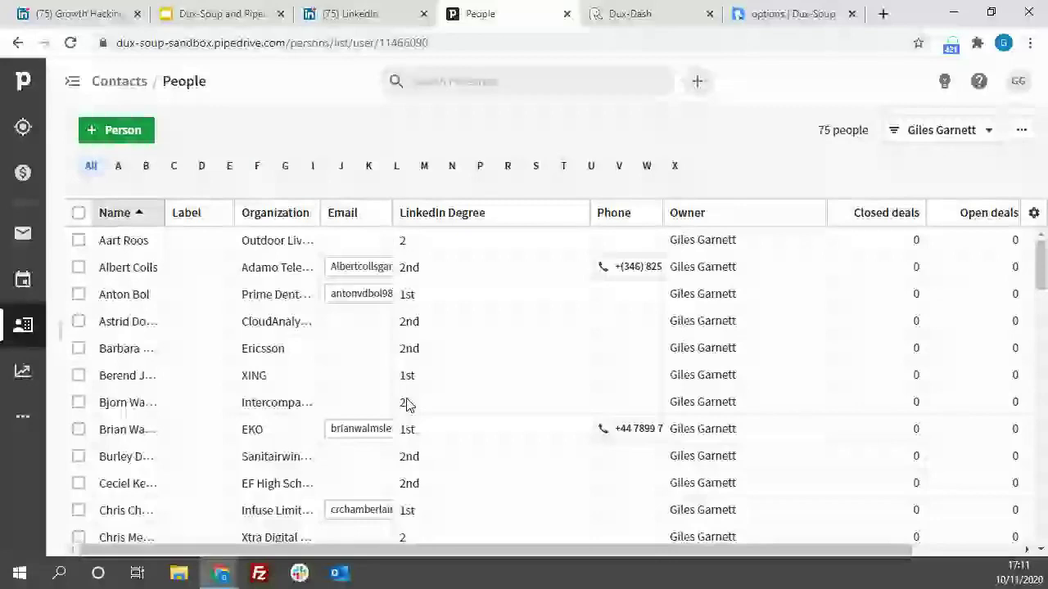
{"action": "left_click", "coordinate": [232, 175]}
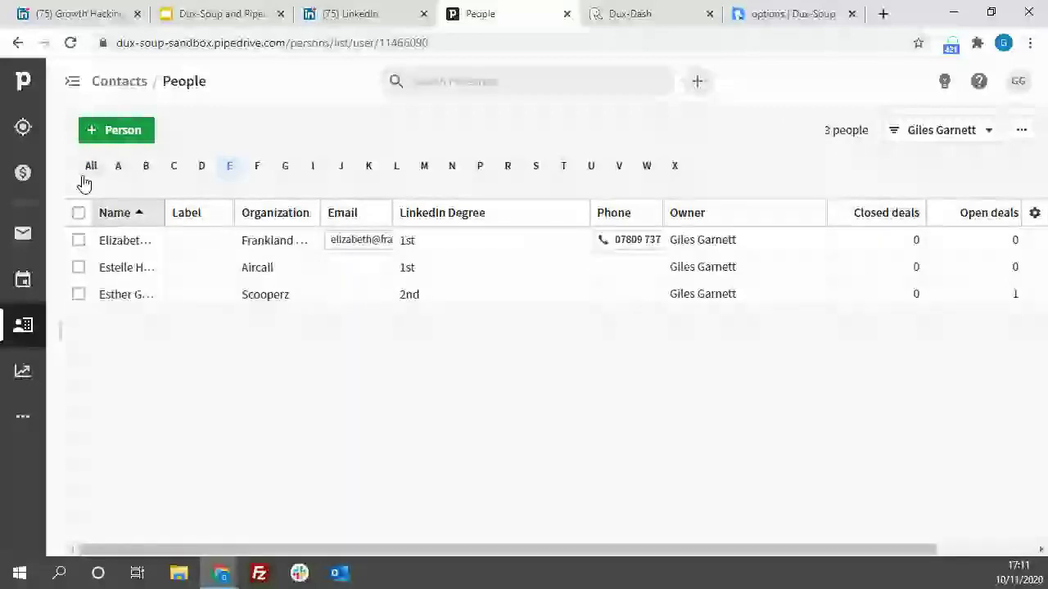
Search Pipedrive for one of the visited LinkedIn connections by first name and review the LinkedIn fields in the contact record.
{"action": "left_click", "coordinate": [473, 82]}
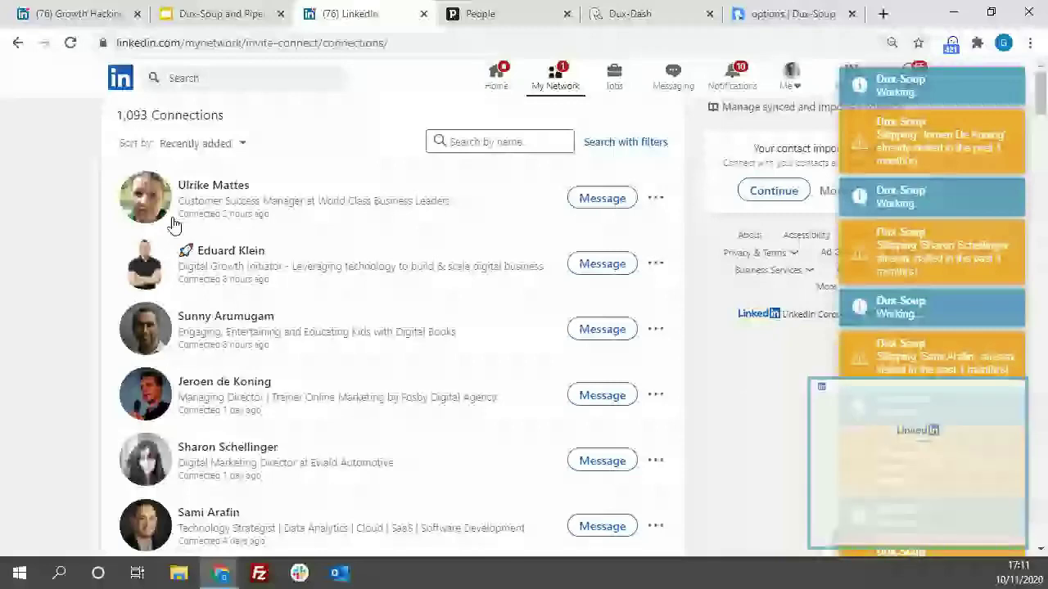
{"action": "left_click", "coordinate": [481, 13]}
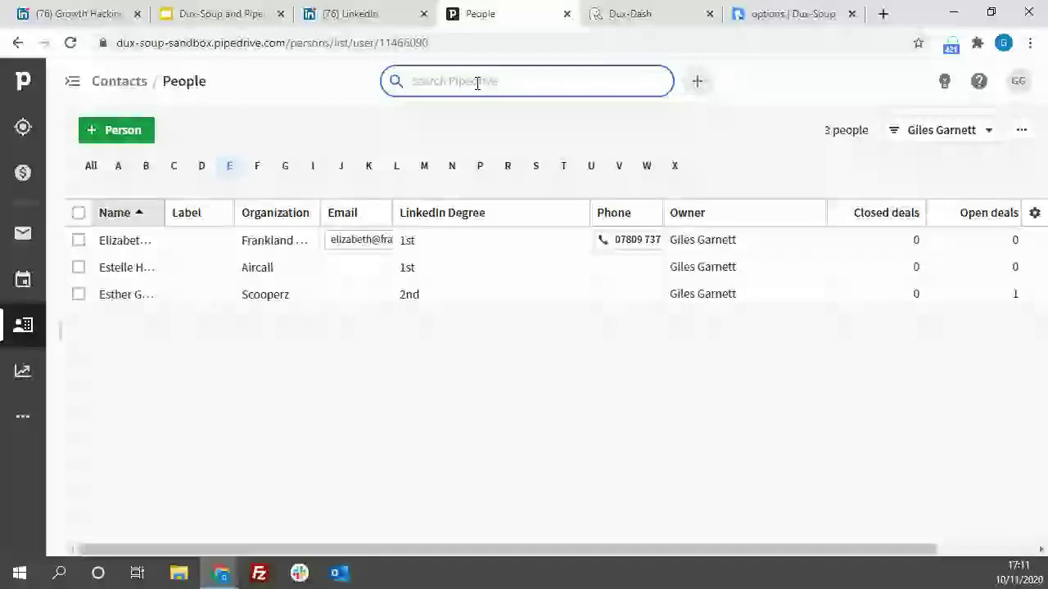
{"action": "type", "text": "sunny"}
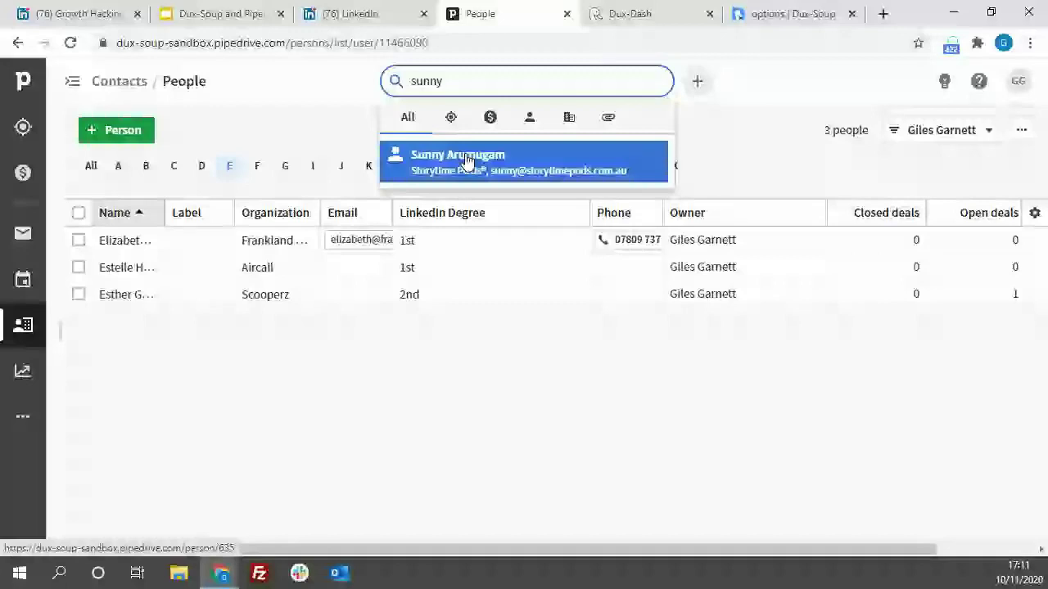
{"action": "left_click", "coordinate": [467, 161]}
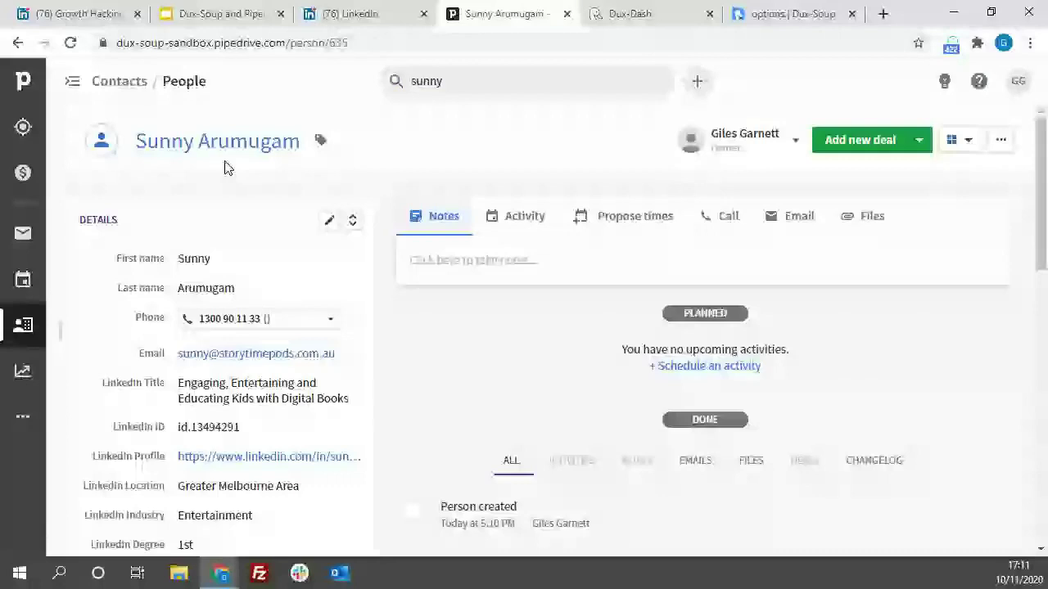
{"action": "scroll", "coordinate": [371, 23], "scroll_direction": "down", "scroll_amount": 1}
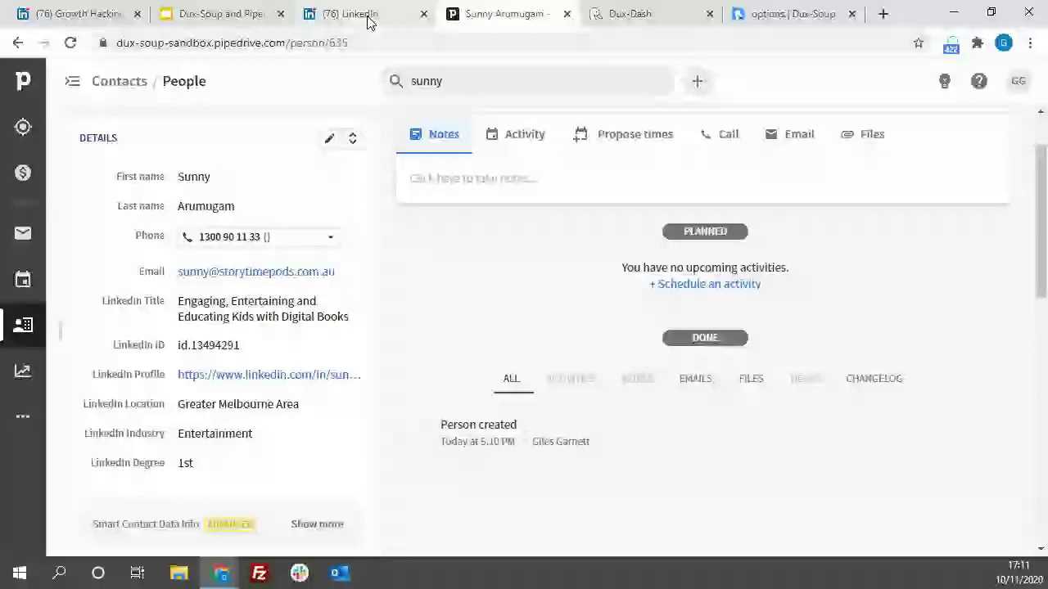
Check the LinkedIn auto-visit, search Pipedrive for another contact by name, and review the details of the first match.
{"action": "left_click", "coordinate": [368, 22]}
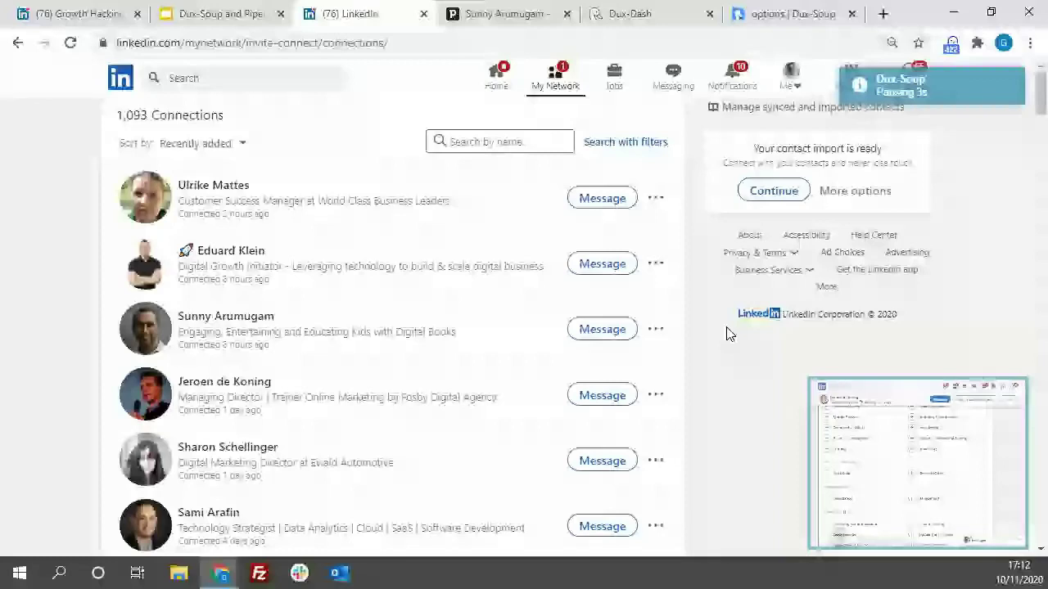
{"action": "left_click", "coordinate": [509, 14]}
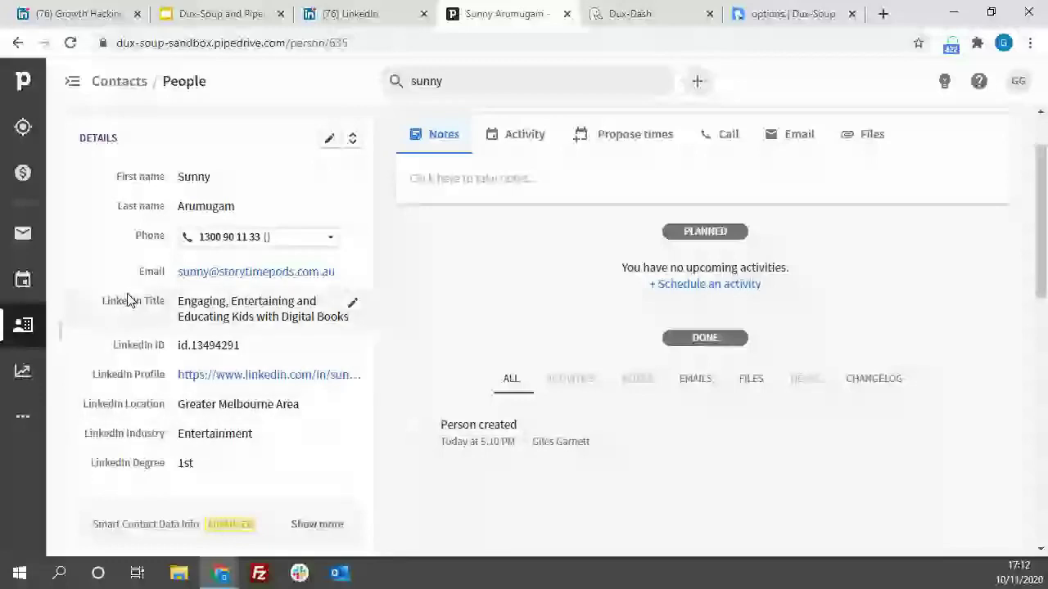
{"action": "left_click", "coordinate": [396, 79]}
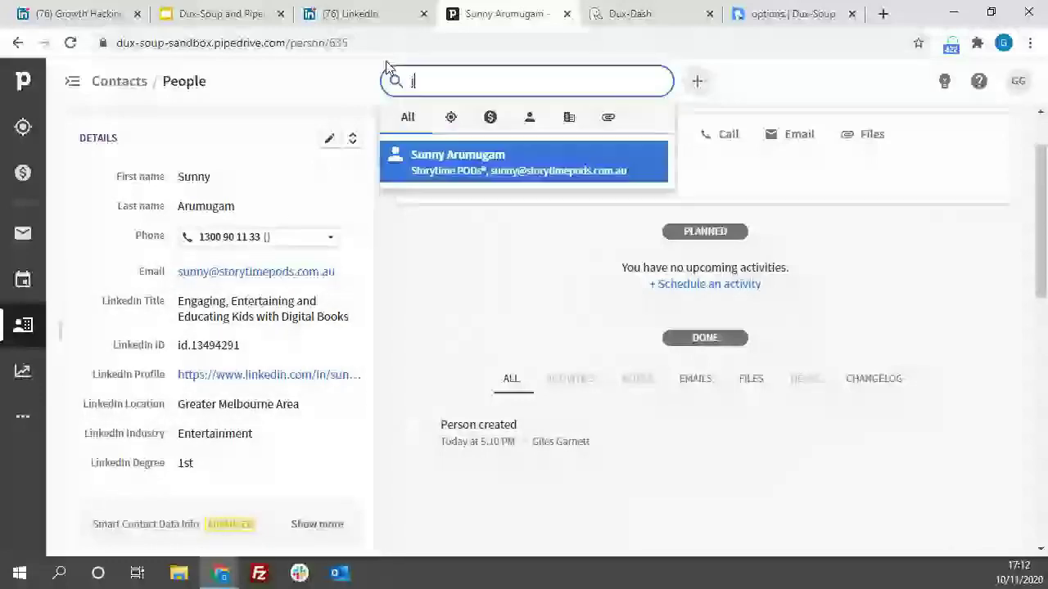
{"action": "type", "text": "jan jan"}
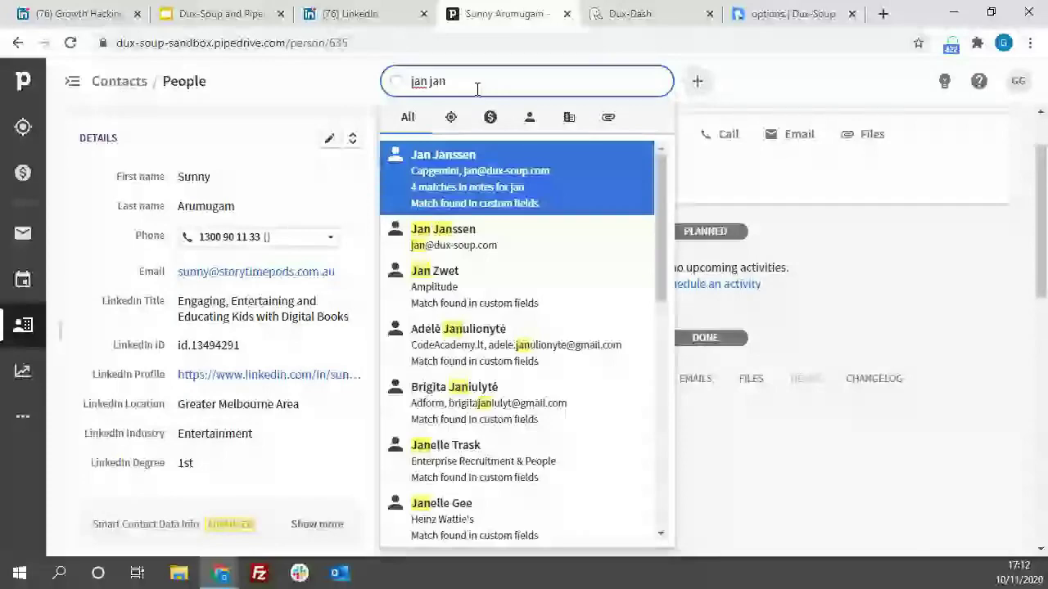
{"action": "left_click", "coordinate": [463, 163]}
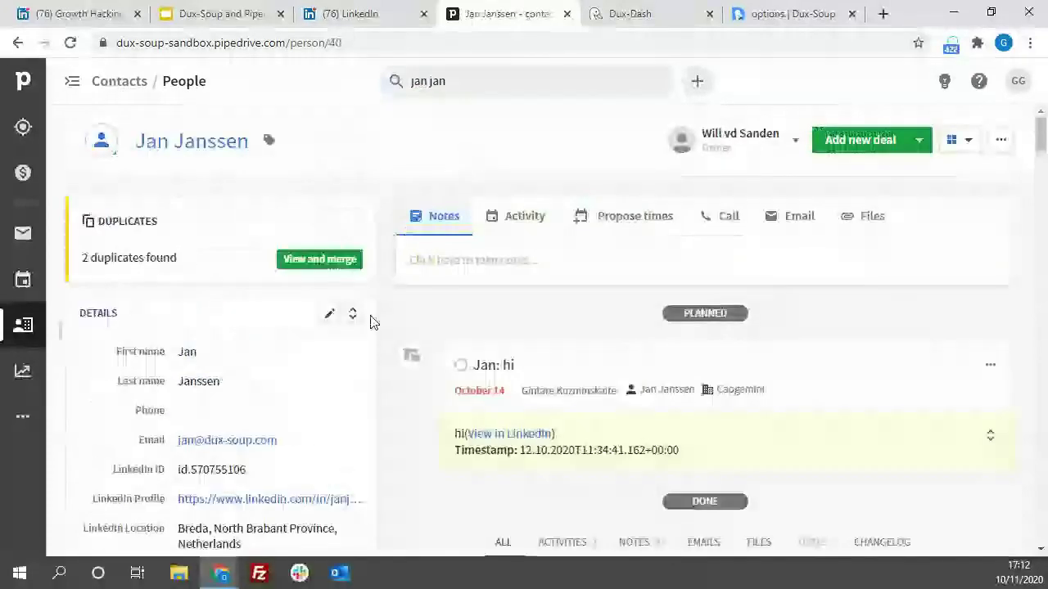
{"action": "scroll", "coordinate": [389, 313], "scroll_direction": "down", "scroll_amount": 2}
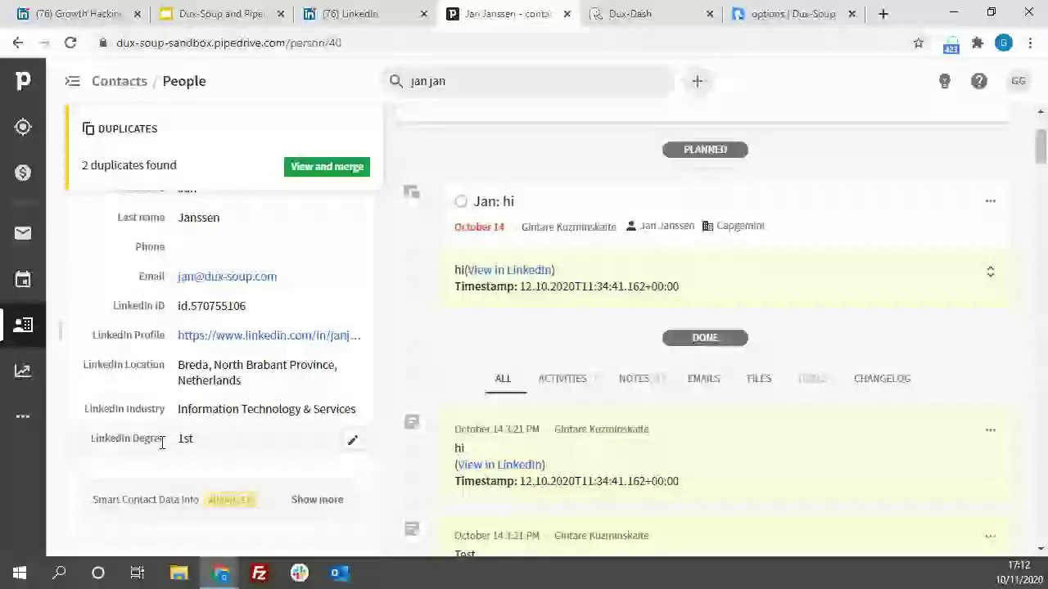
Switch back to LinkedIn and stop the running Dux-Soup auto-visit robot.
{"action": "left_click", "coordinate": [385, 20]}
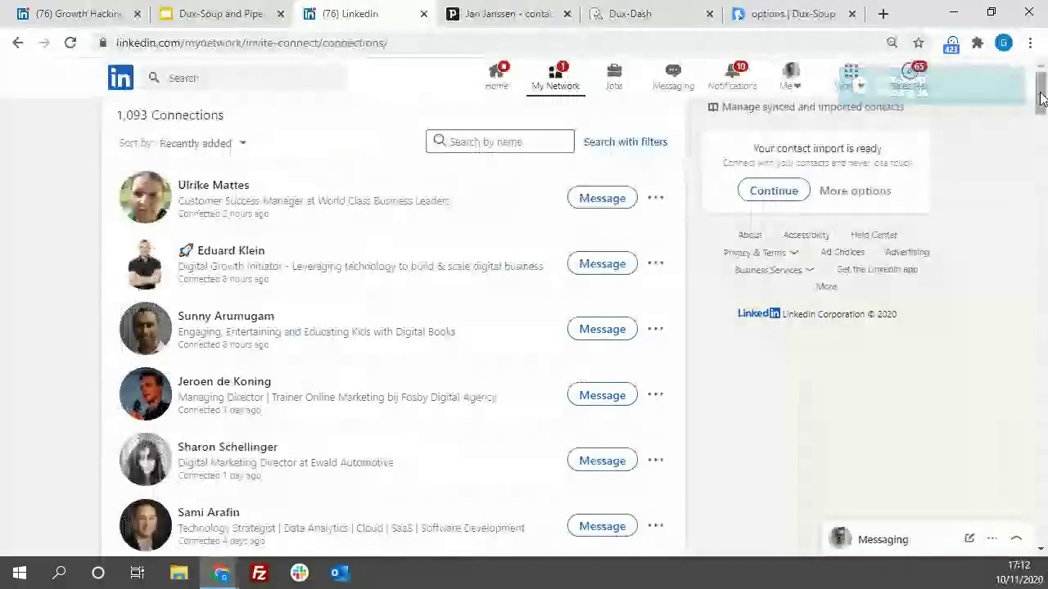
{"action": "left_click", "coordinate": [952, 42]}
{"action": "left_click", "coordinate": [674, 295]}
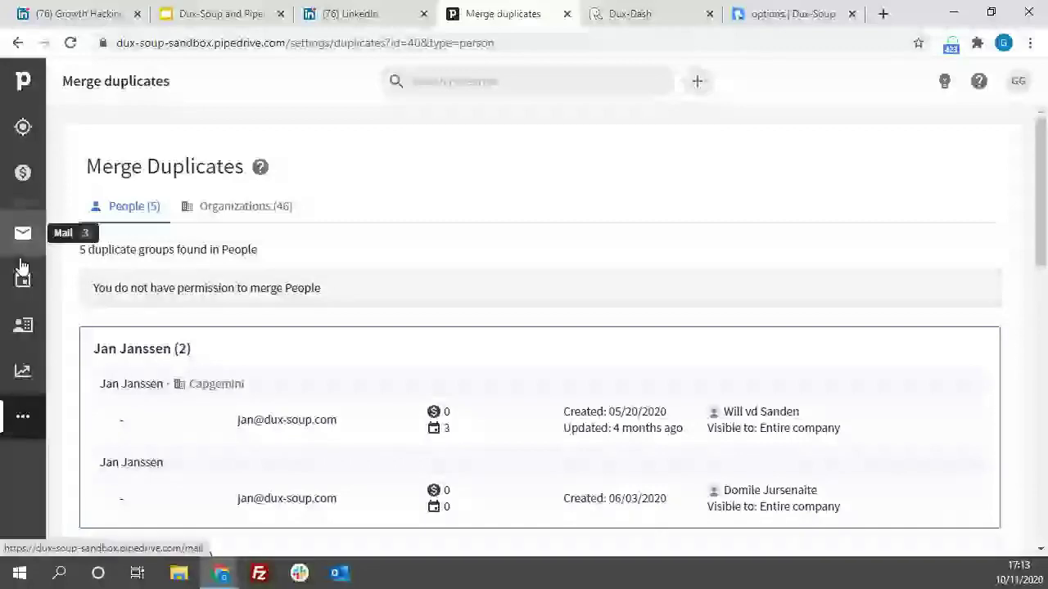
Return to Pipedrive's People list, show contacts for all letters, and view the available owner filters.
{"action": "left_click", "coordinate": [27, 327]}
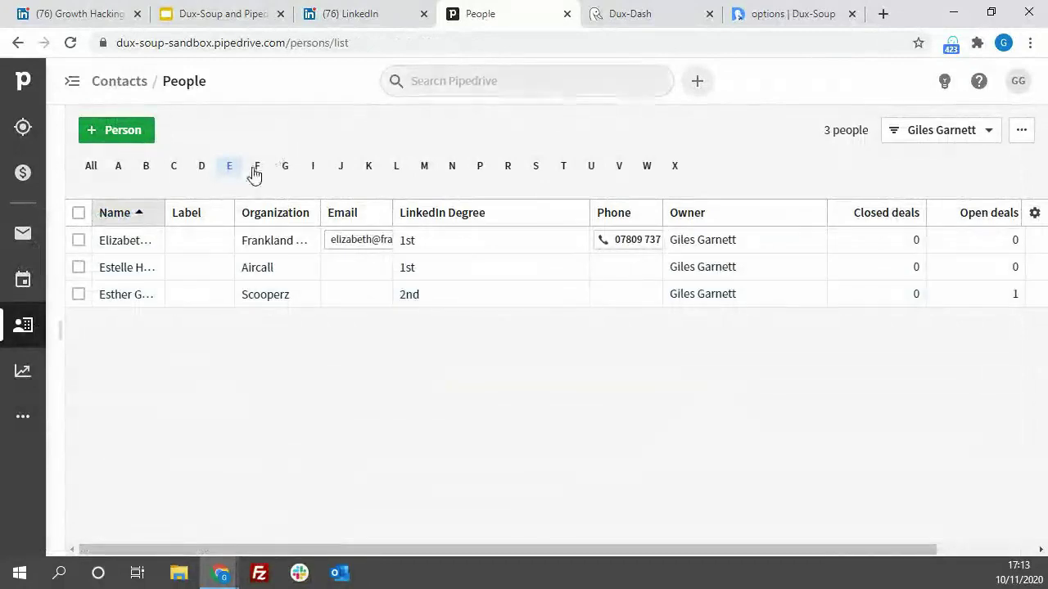
{"action": "left_click", "coordinate": [93, 167]}
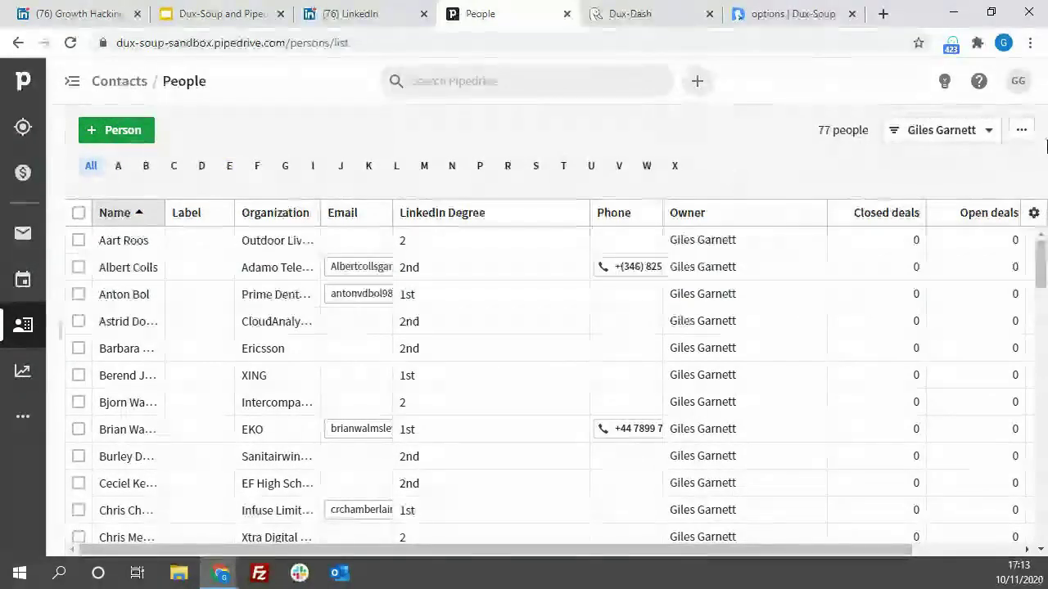
{"action": "left_click", "coordinate": [989, 136]}
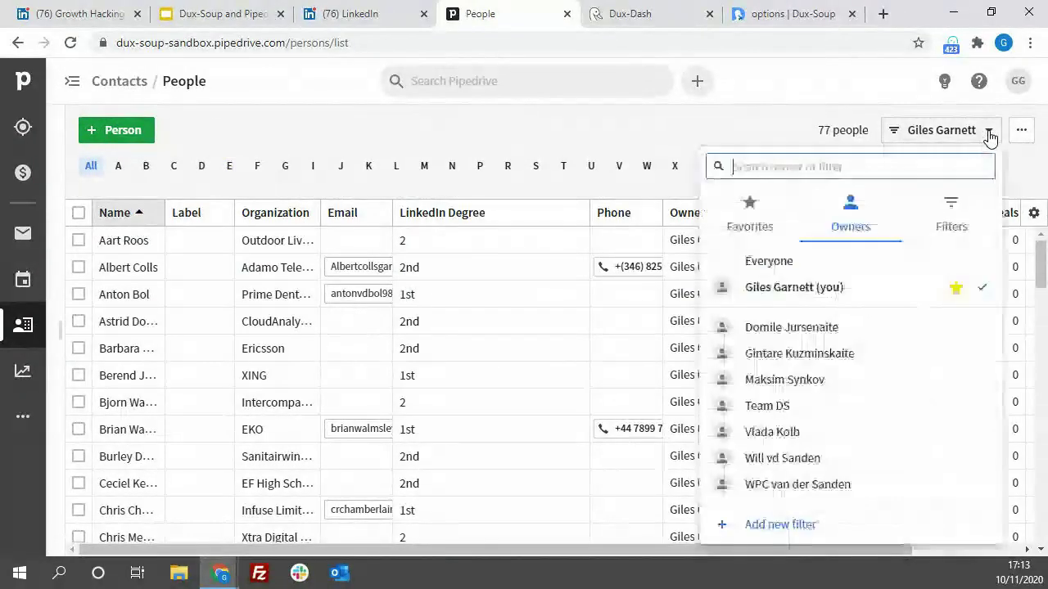
{"action": "left_click", "coordinate": [1027, 171]}
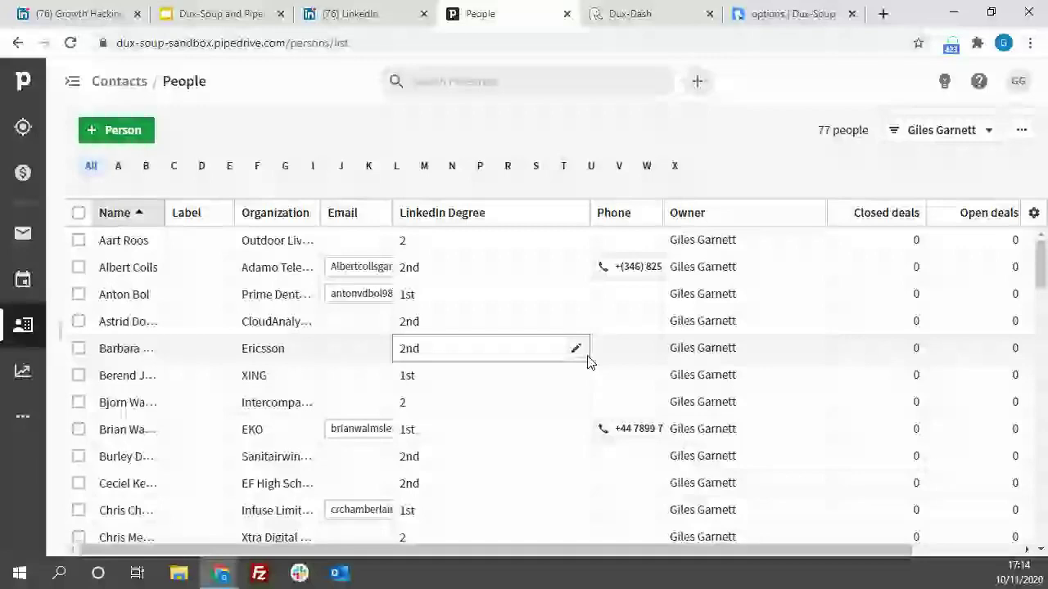
Close the Dux-Soup options and enable Pipedrive Activities for inbound LinkedIn messages and new LinkedIn connections in Dux-Dash's CRM Connections.
{"action": "key", "text": "ctrl+Tab"}
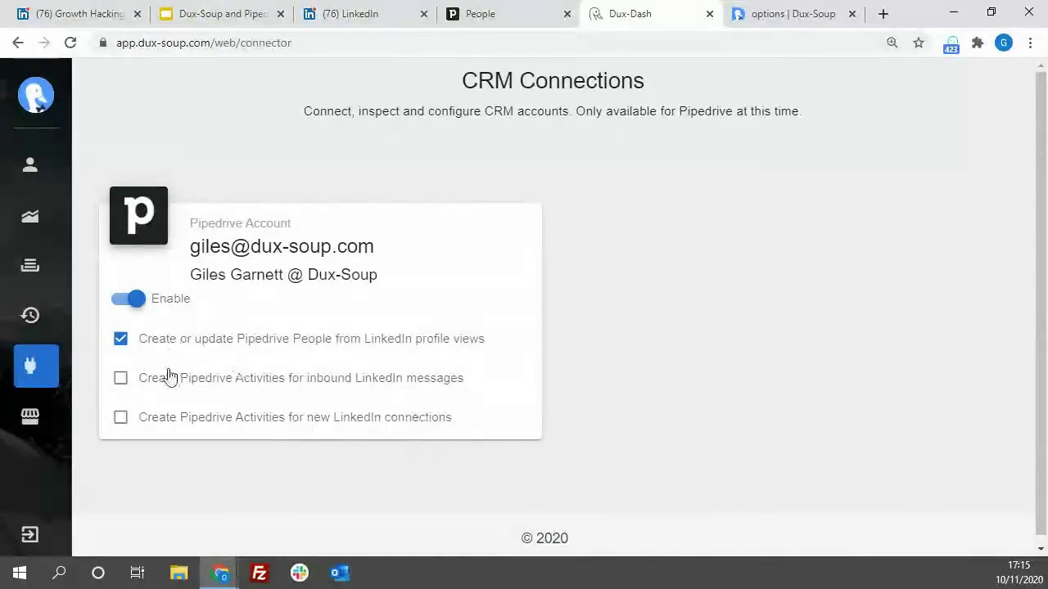
{"action": "left_click", "coordinate": [124, 379]}
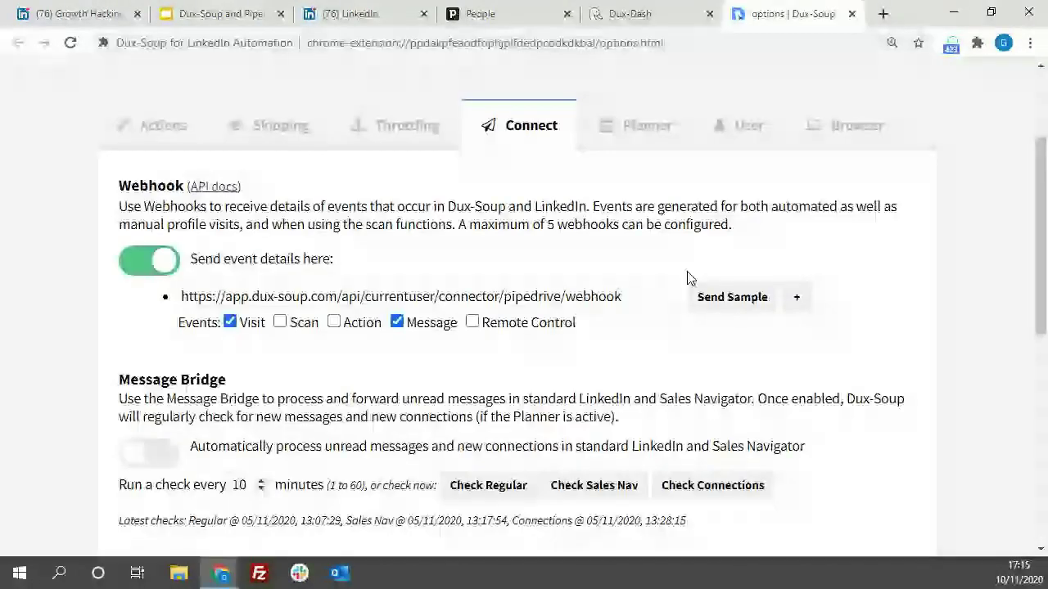
{"action": "key", "text": "ctrl+w"}
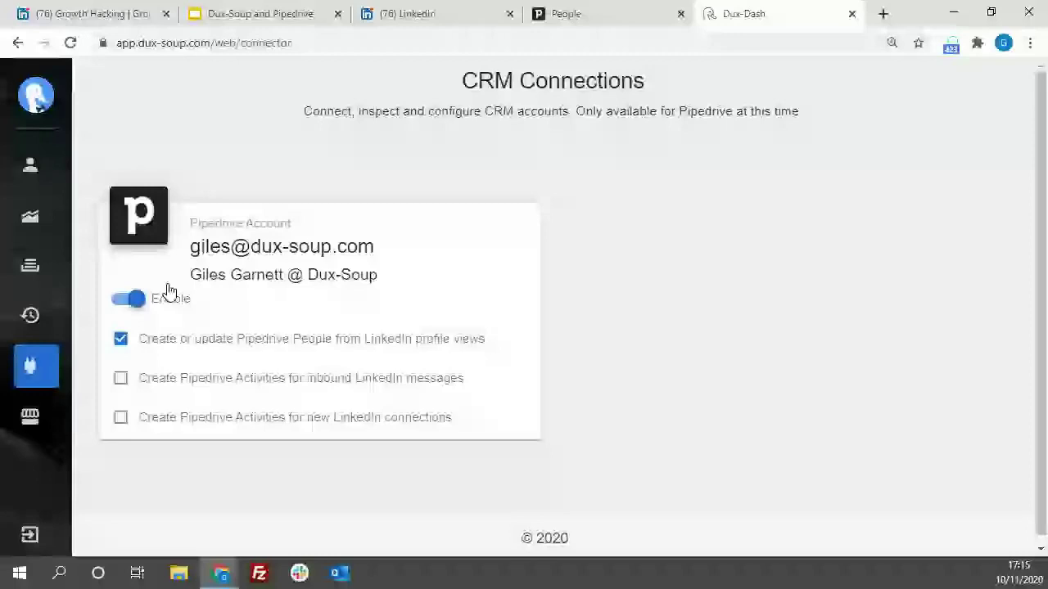
{"action": "left_click", "coordinate": [121, 380]}
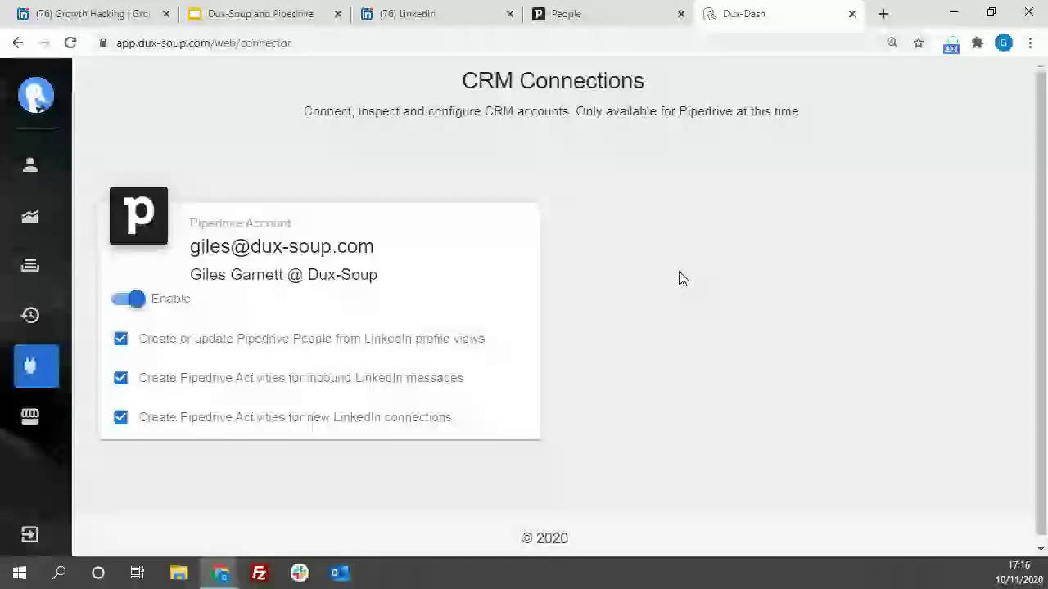
Switch to Pipedrive and display the Activities list to review the entries logged from LinkedIn.
{"action": "key", "text": "ctrl+shift+Tab"}
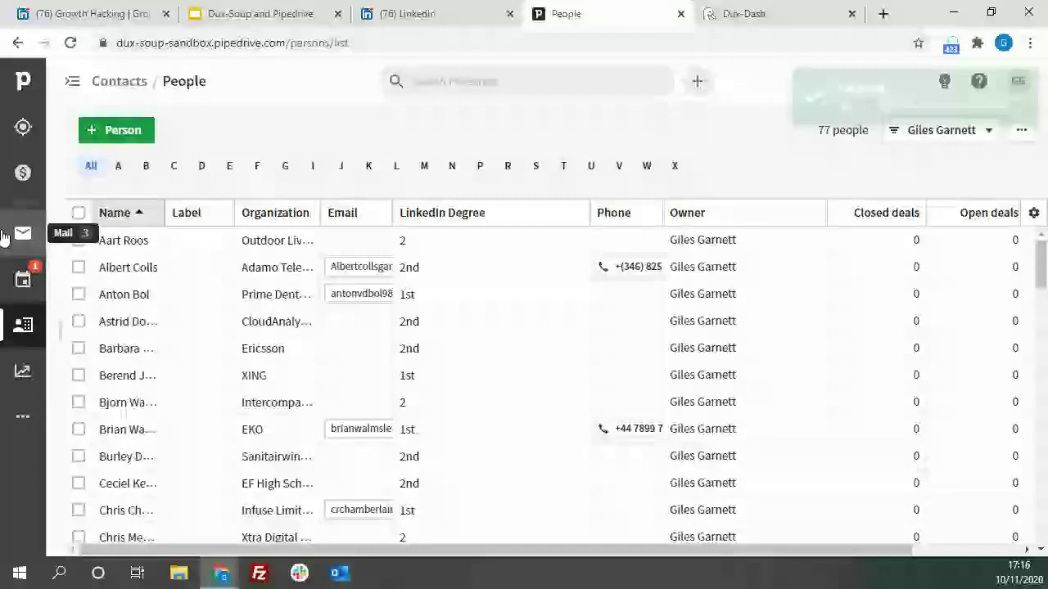
{"action": "left_click", "coordinate": [24, 281]}
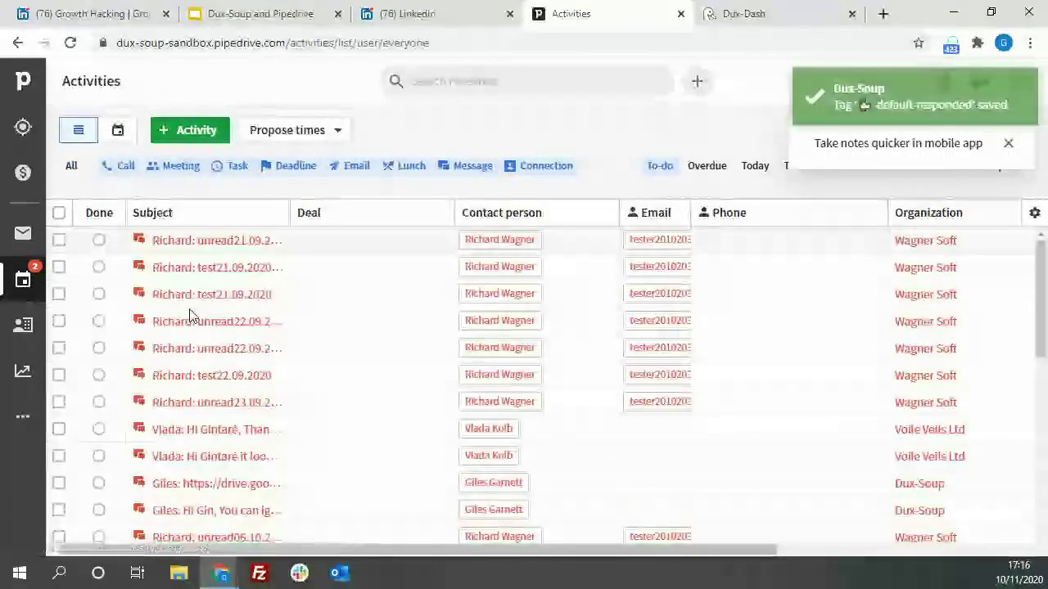
{"action": "left_click", "coordinate": [26, 287]}
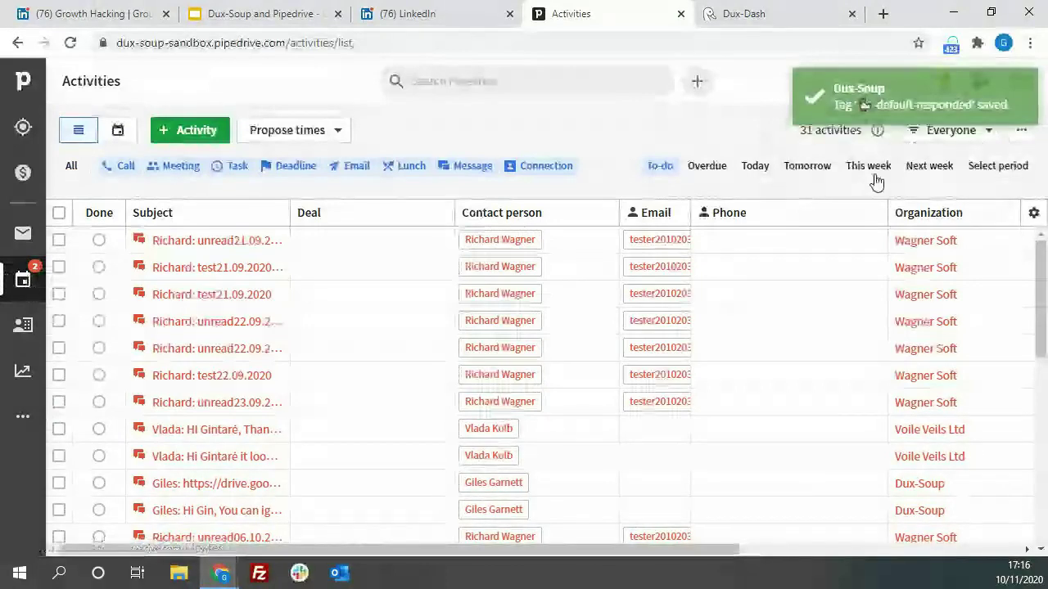
Filter the Pipedrive activities to the account owner's own, examine the newest "Thanks for connecting" message activity's details, and close it.
{"action": "left_click", "coordinate": [987, 131]}
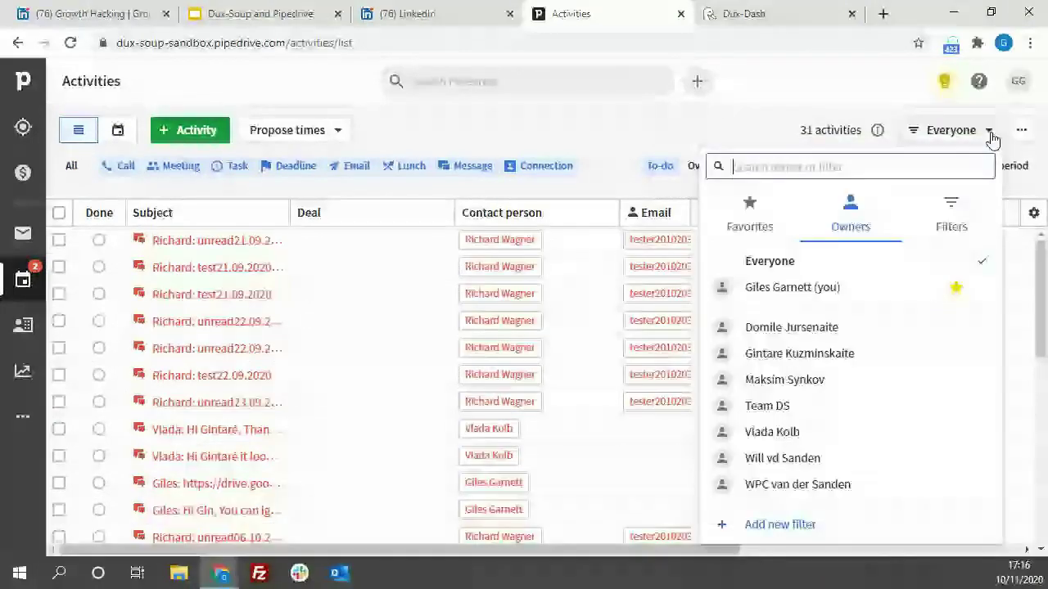
{"action": "left_click", "coordinate": [792, 287]}
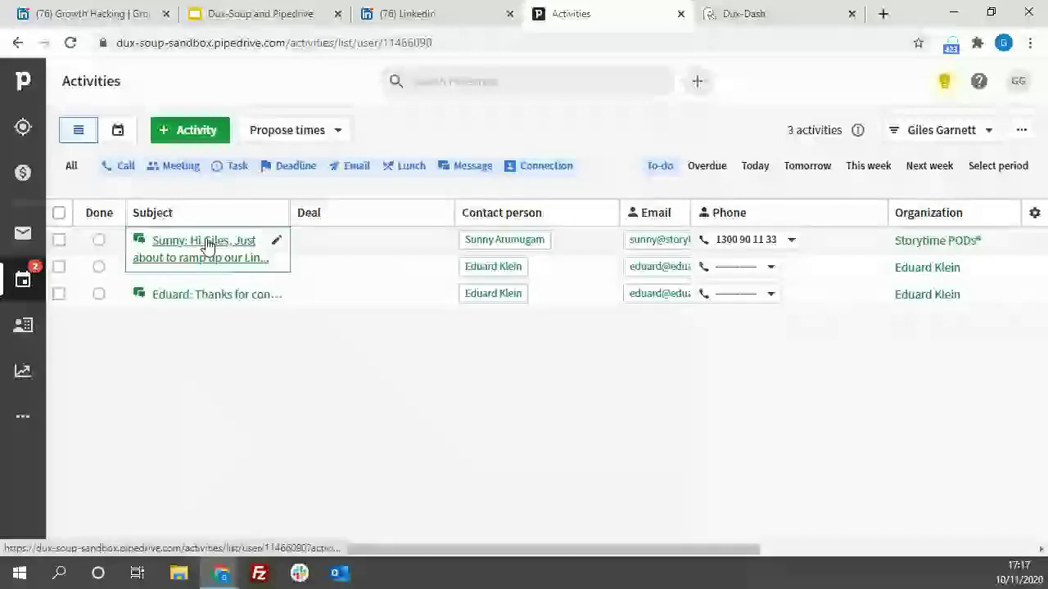
{"action": "left_click", "coordinate": [246, 293]}
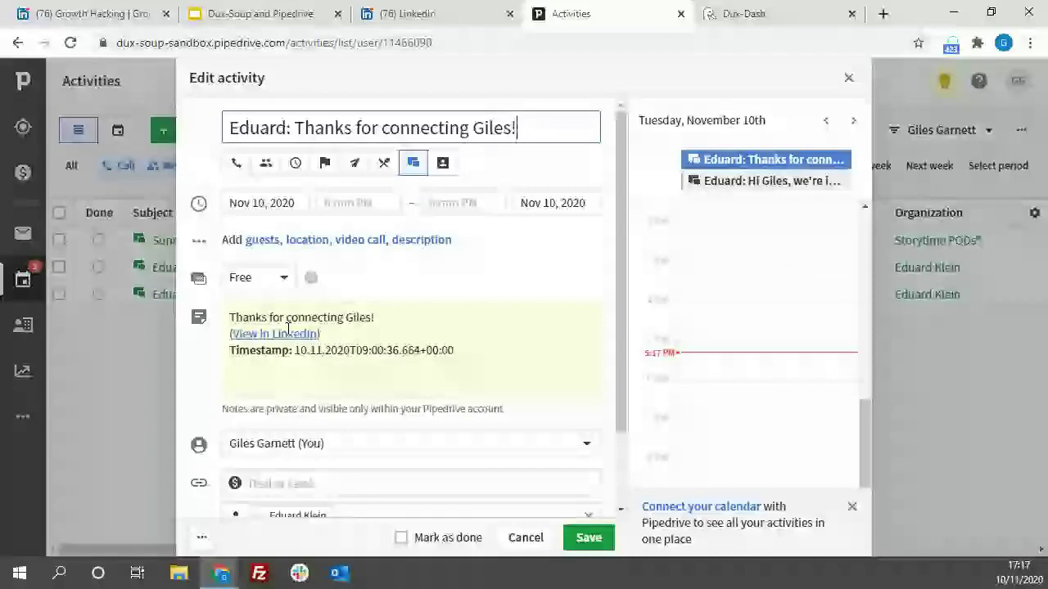
{"action": "scroll", "coordinate": [290, 332], "scroll_direction": "down", "scroll_amount": 2}
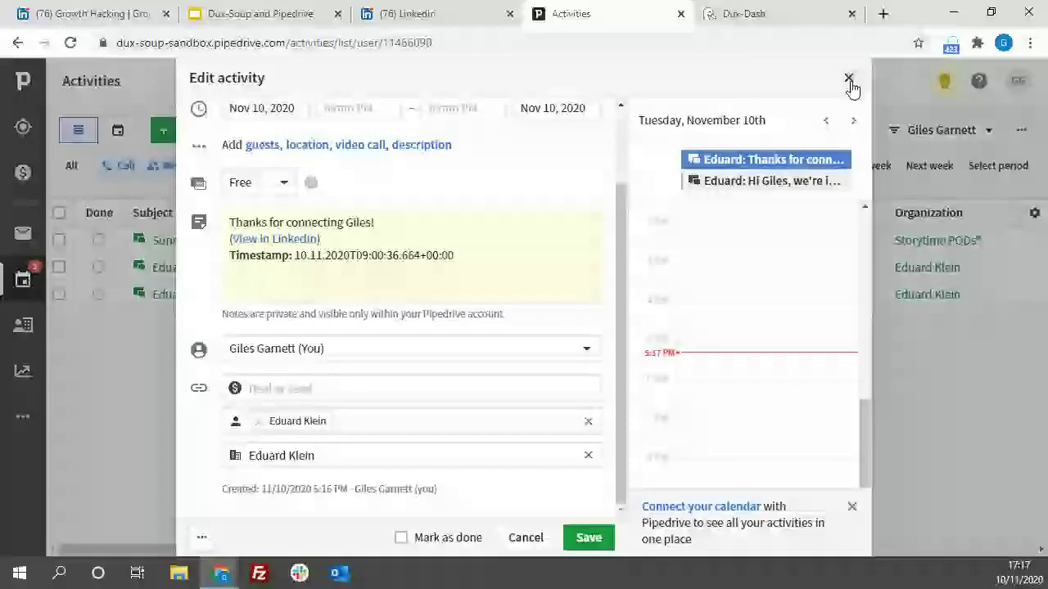
{"action": "left_click", "coordinate": [849, 79]}
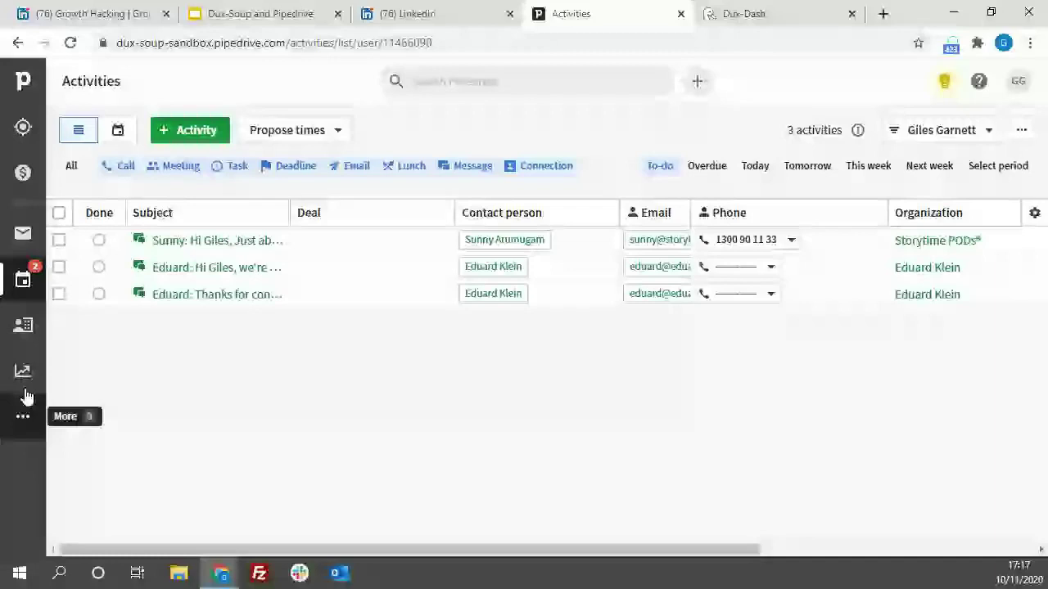
Go to the People contacts, search Pipedrive for the contact by name, and open the matching Capgemini person record.
{"action": "left_click", "coordinate": [25, 325]}
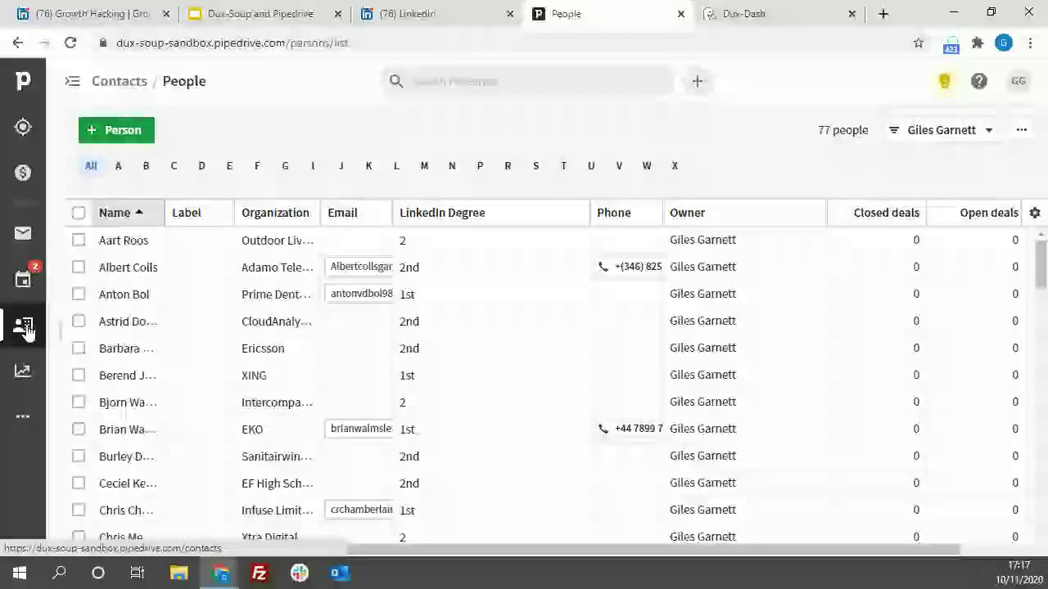
{"action": "left_click", "coordinate": [506, 80]}
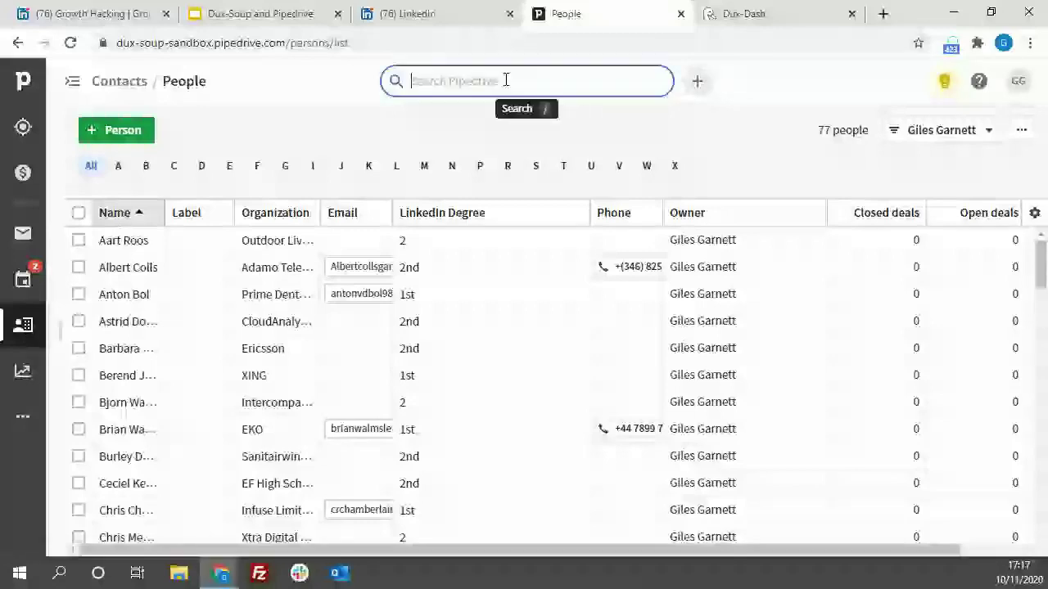
{"action": "type", "text": "jan jan"}
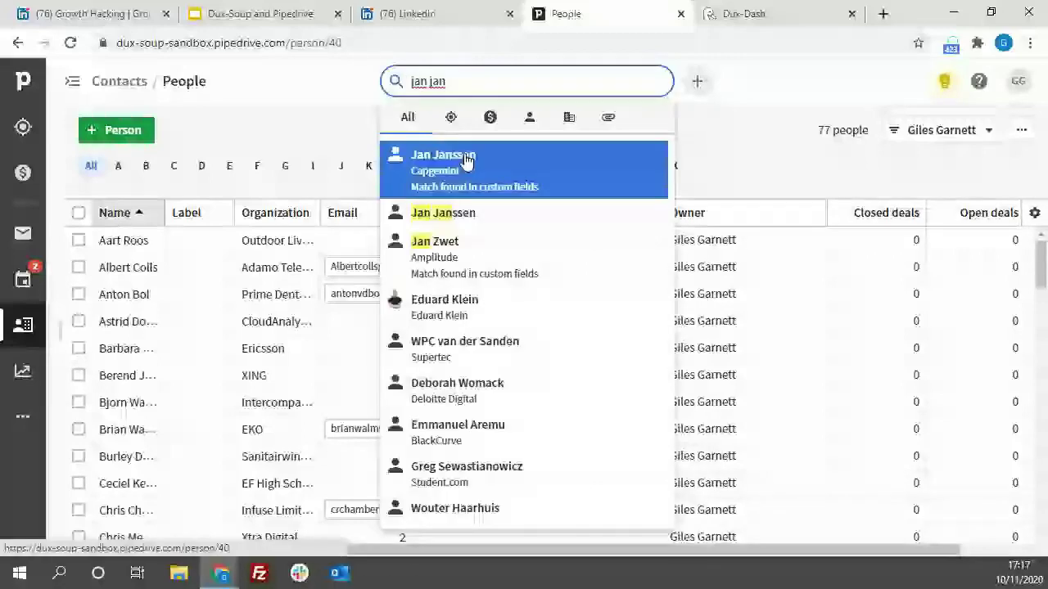
{"action": "left_click", "coordinate": [466, 161]}
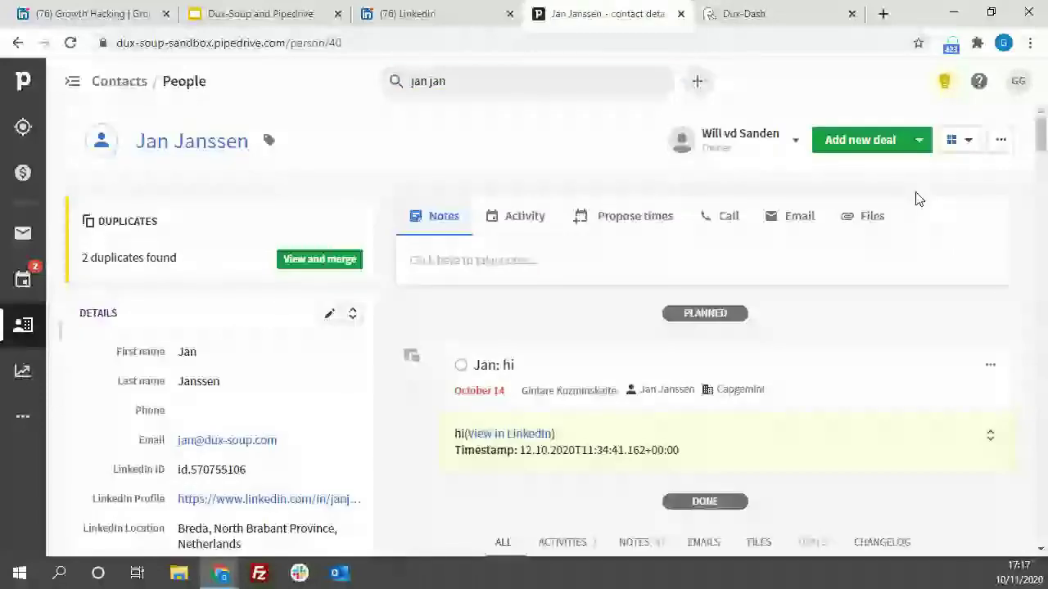
Start a Dux-Soup connection request from the contact's record and begin its note with the greeting "Hi _FN_,".
{"action": "left_click", "coordinate": [1001, 145]}
{"action": "scroll", "coordinate": [270, 409], "scroll_direction": "down", "scroll_amount": 1}
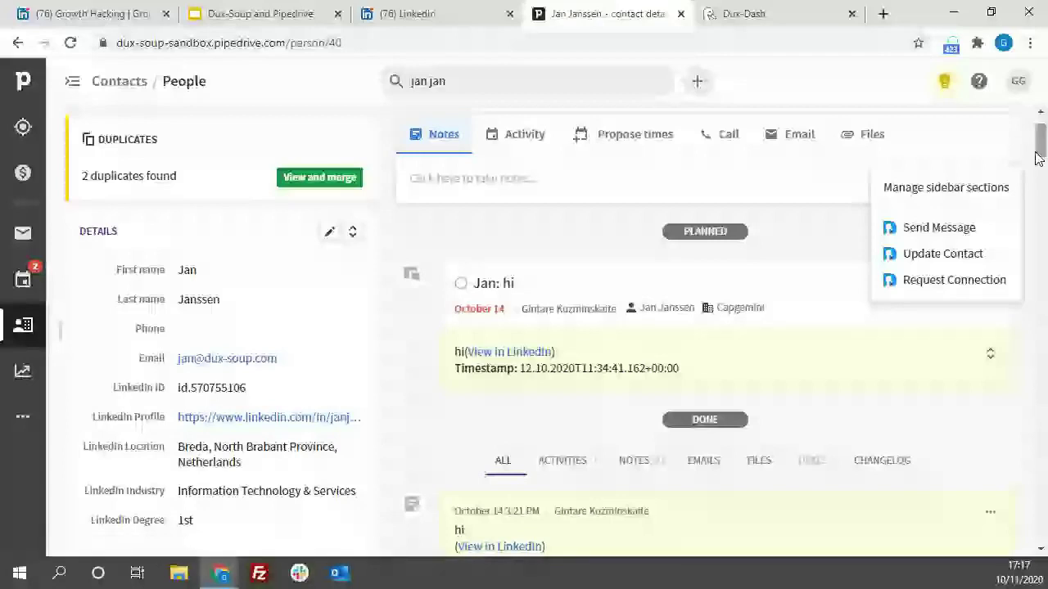
{"action": "scroll", "coordinate": [1038, 159], "scroll_direction": "up", "scroll_amount": 1}
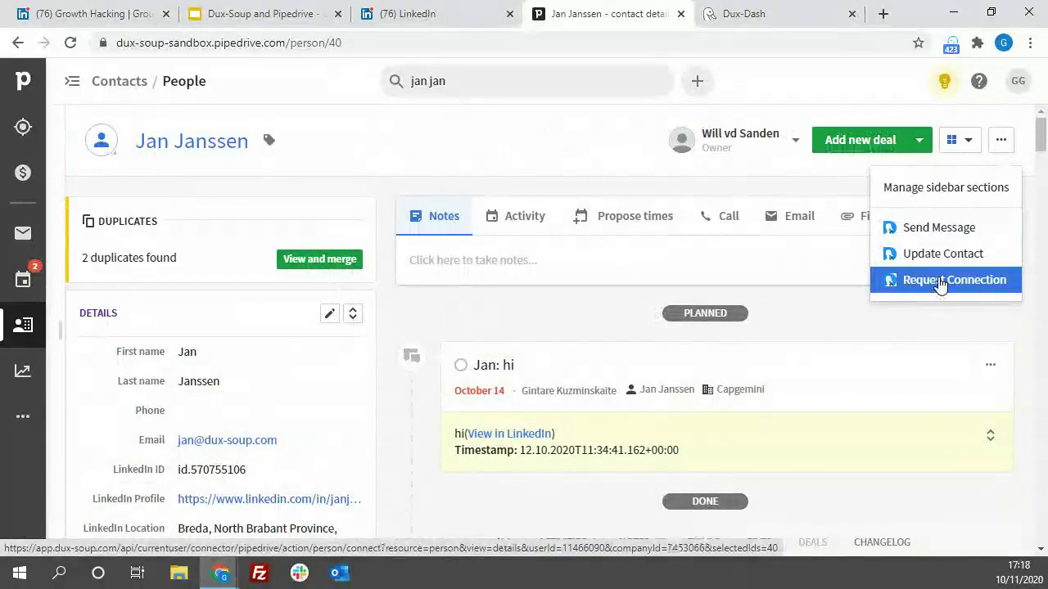
{"action": "left_click", "coordinate": [941, 281]}
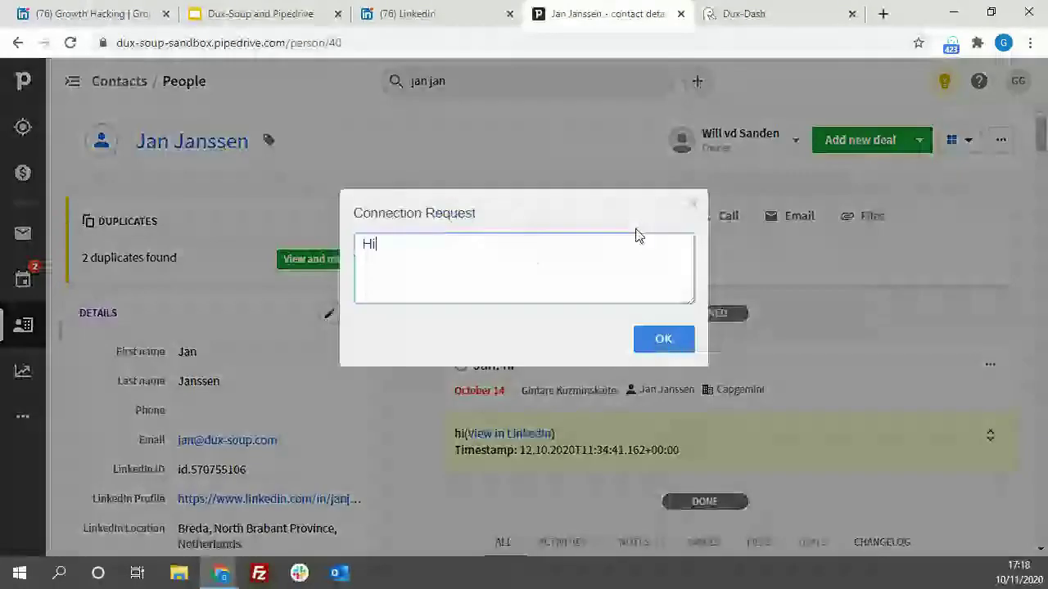
{"action": "type", "text": "_FN_"}
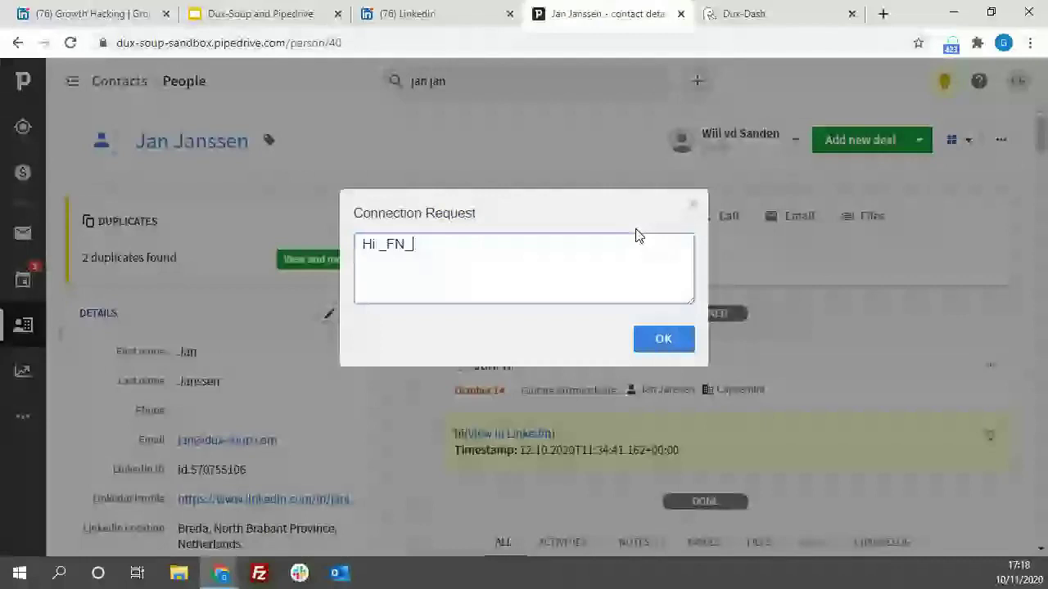
{"action": "type", "text": ","}
{"action": "key", "text": "Return"}
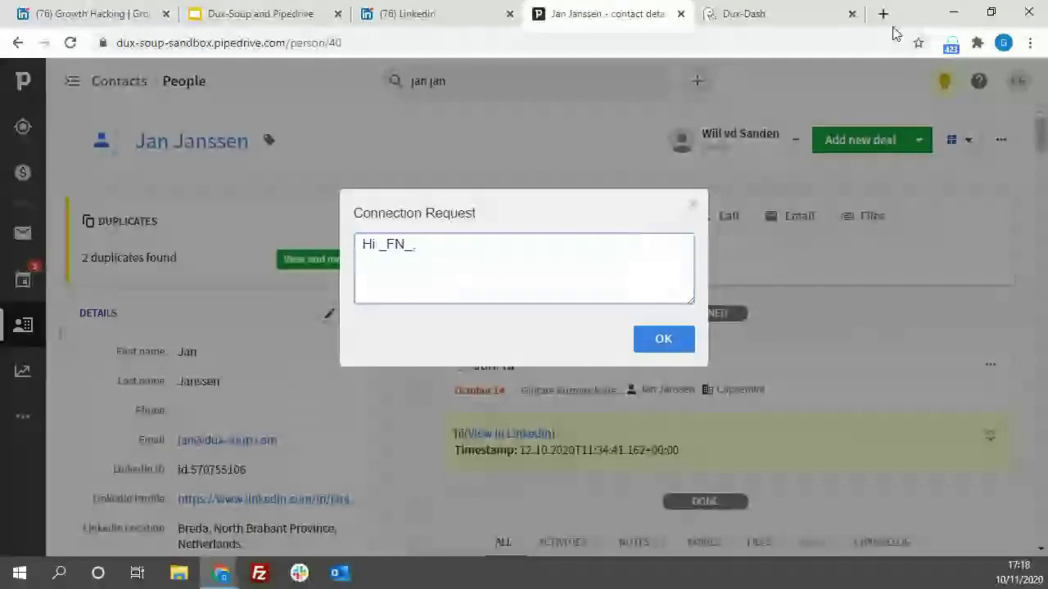
Open the Dux-Soup options and look through the Connect settings for the webhook and Message Bridge.
{"action": "left_click", "coordinate": [951, 45]}
{"action": "left_click", "coordinate": [939, 75]}
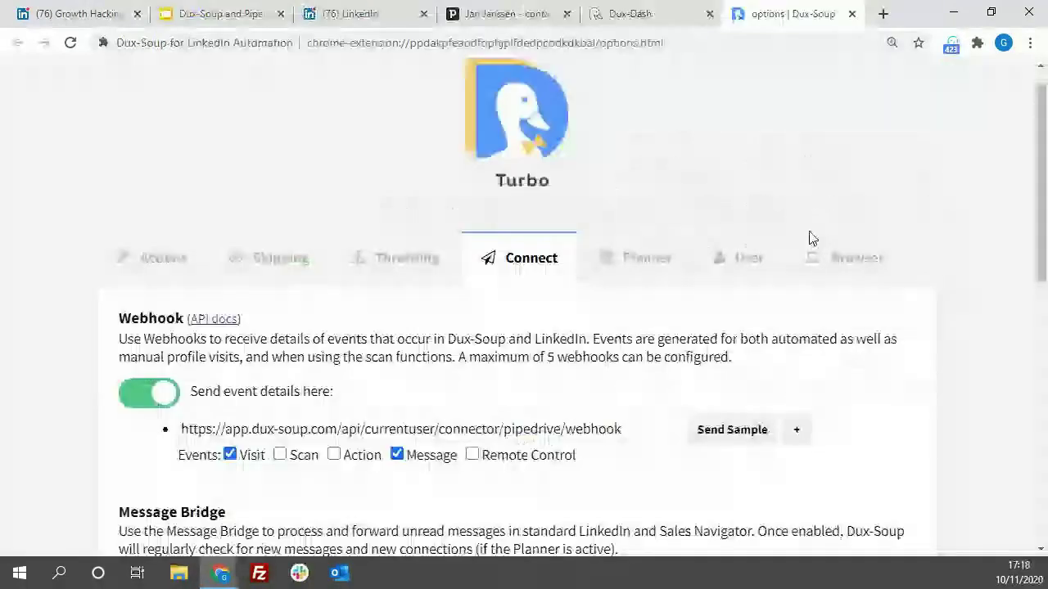
{"action": "scroll", "coordinate": [175, 516], "scroll_direction": "down", "scroll_amount": 3}
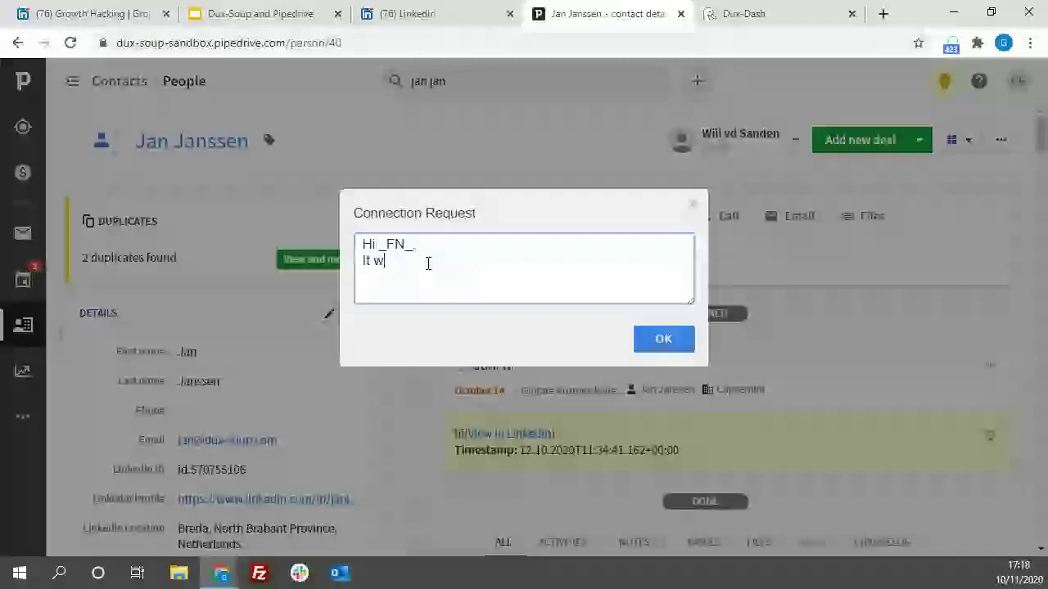
Return to the connection request in Pipedrive, add "It would be great to connect" and the sender's first name as sign-off, and submit it.
{"action": "type", "text": "ould be great to connect"}
{"action": "key", "text": "Return"}
{"action": "type", "text": "//Giles"}
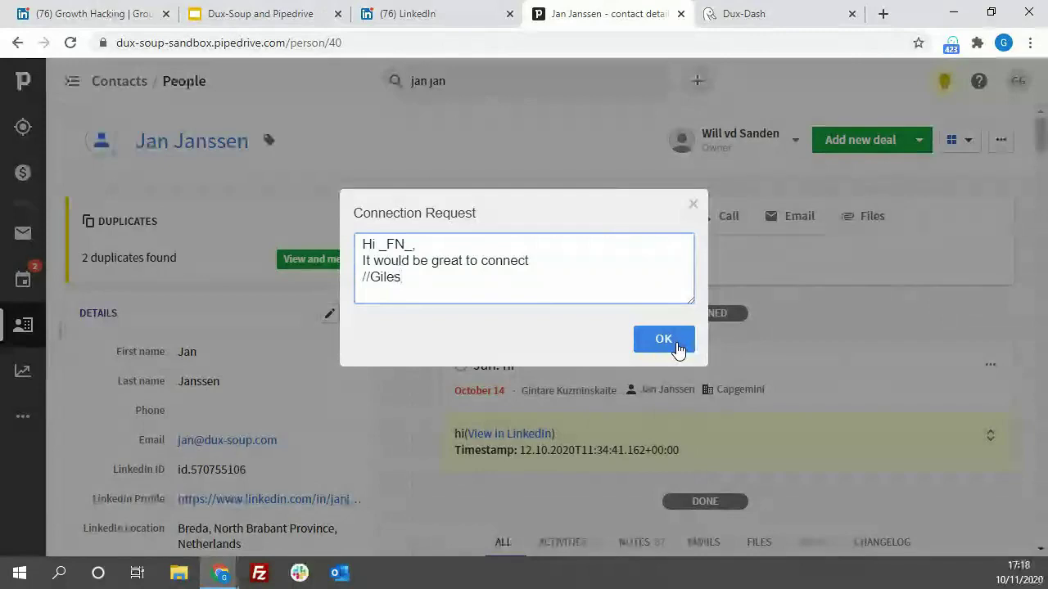
{"action": "left_click", "coordinate": [663, 340]}
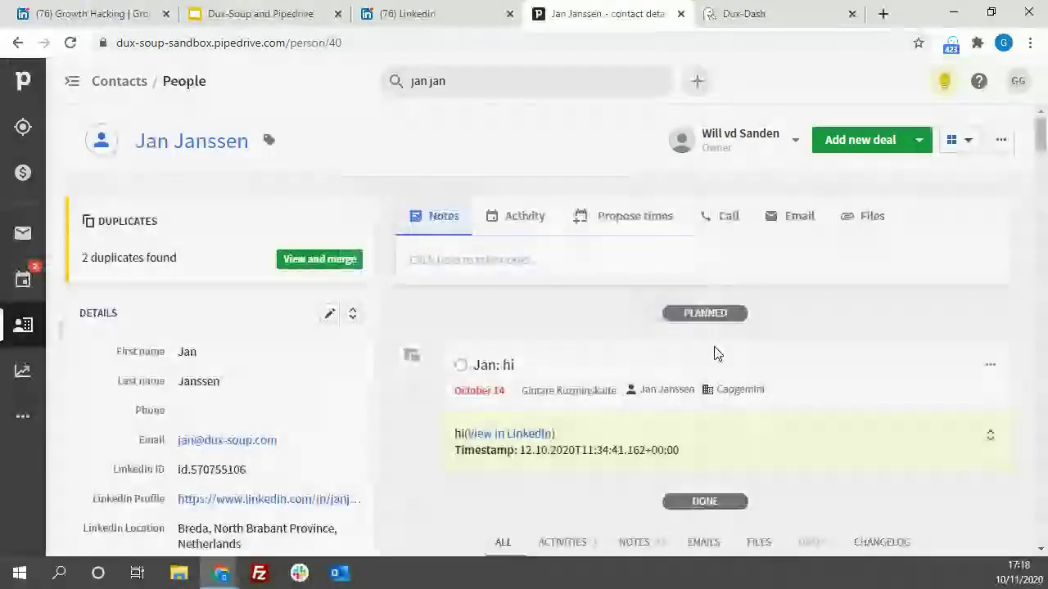
Inspect Queued Activity in Dux-Dash and watch the automated invitation run on the contact's LinkedIn profile, closing that page at the end.
{"action": "left_click", "coordinate": [770, 21]}
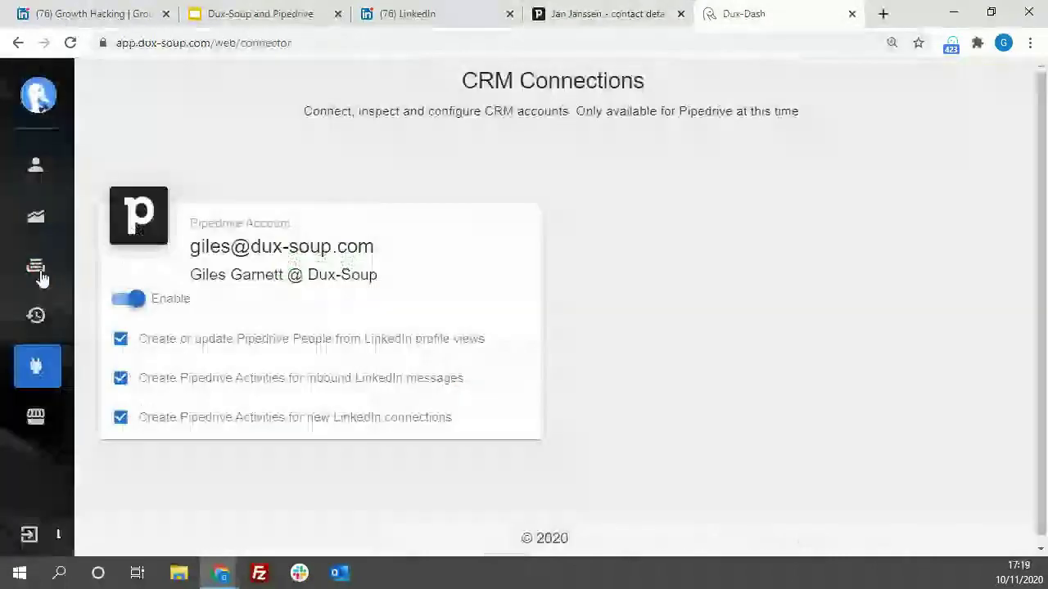
{"action": "left_click", "coordinate": [39, 275]}
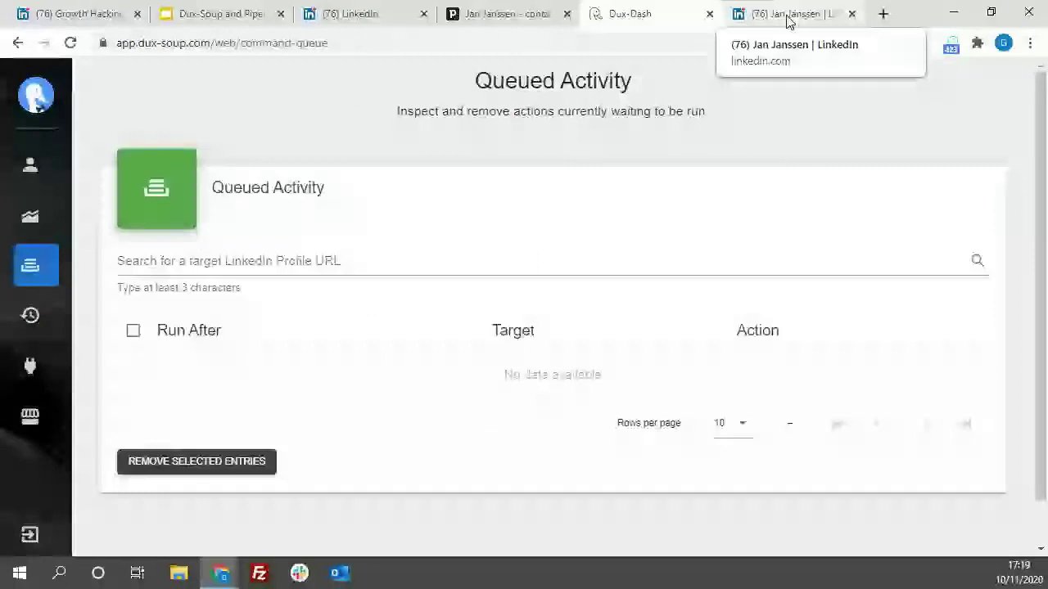
{"action": "left_click", "coordinate": [788, 20]}
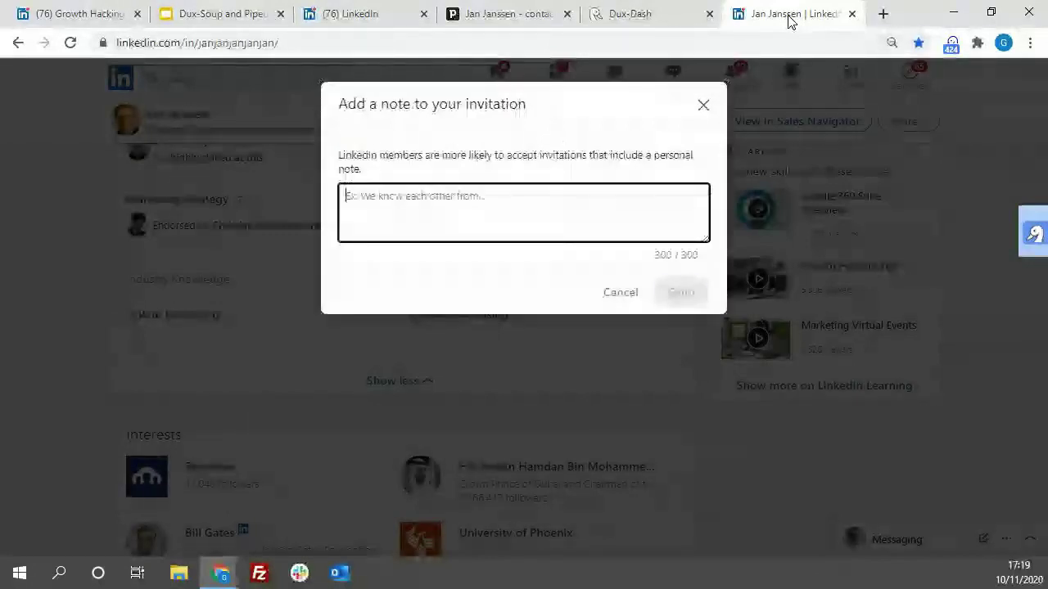
{"action": "type", "text": "Hi Jan It would be great to connect //Giles"}
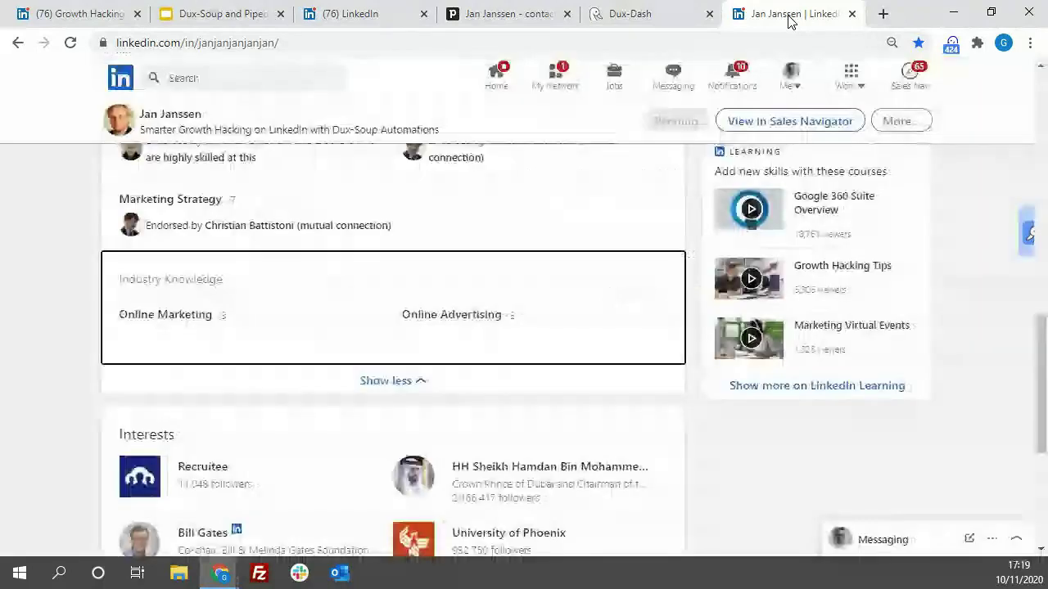
{"action": "middle_click", "coordinate": [789, 18]}
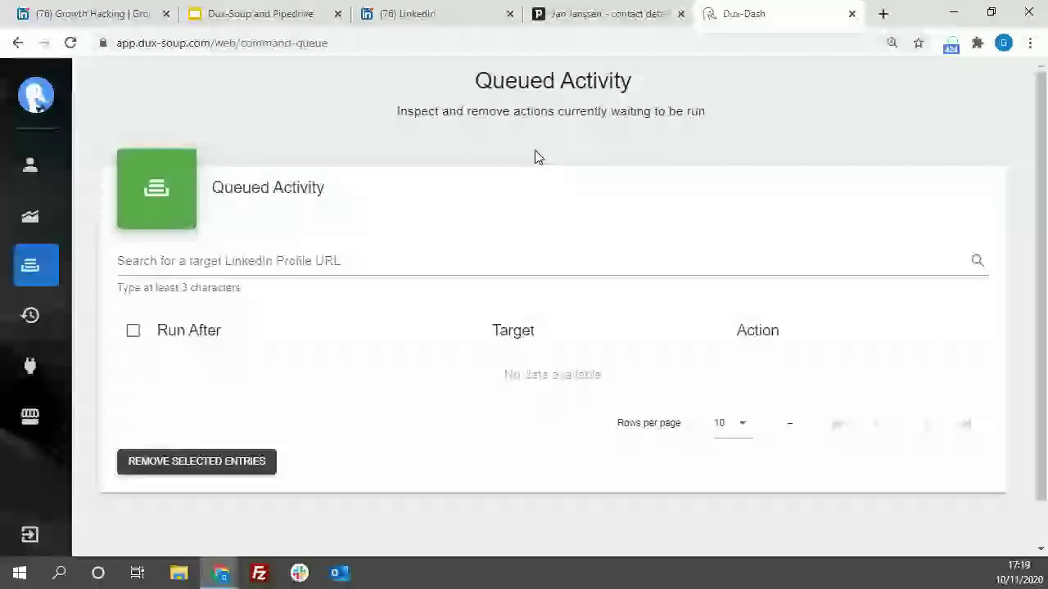
Show the Dux-Dash Activity Log, examine the details of the latest connectProfile entry, and collapse them.
{"action": "mouse_move", "coordinate": [100, 318]}
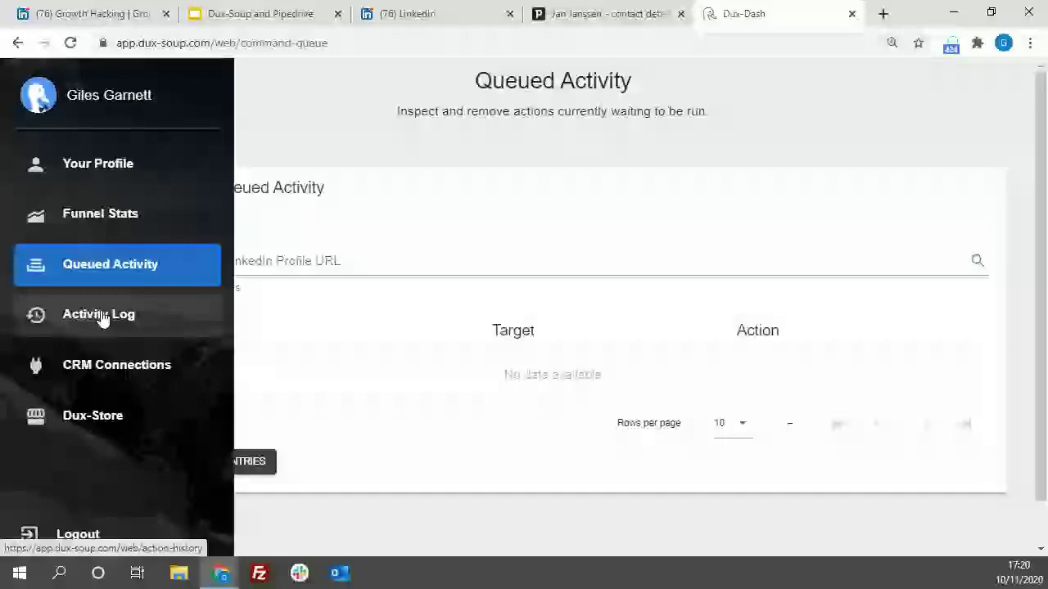
{"action": "left_click", "coordinate": [100, 316]}
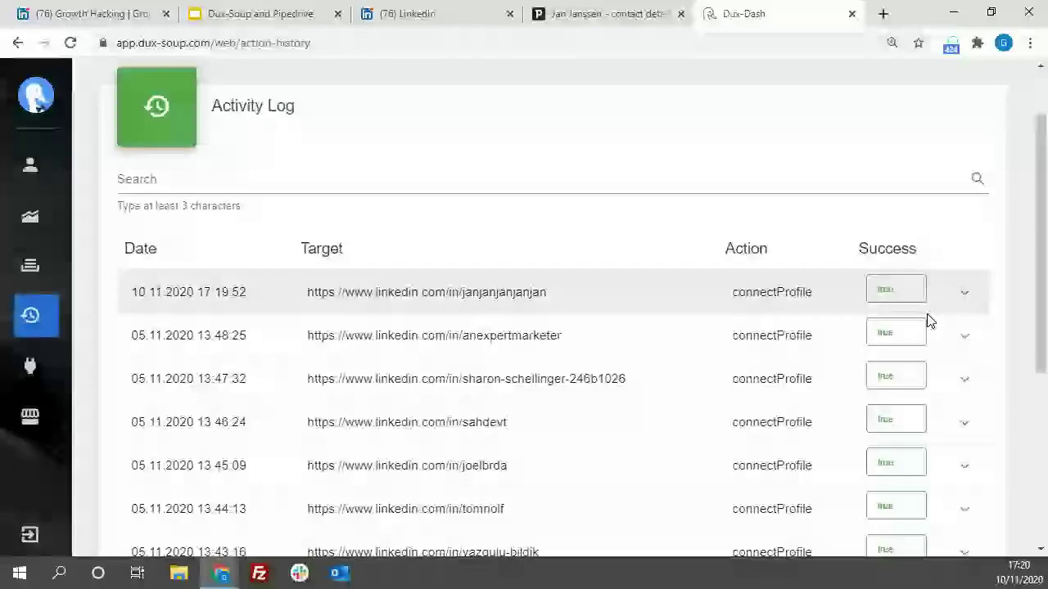
{"action": "left_click", "coordinate": [928, 311]}
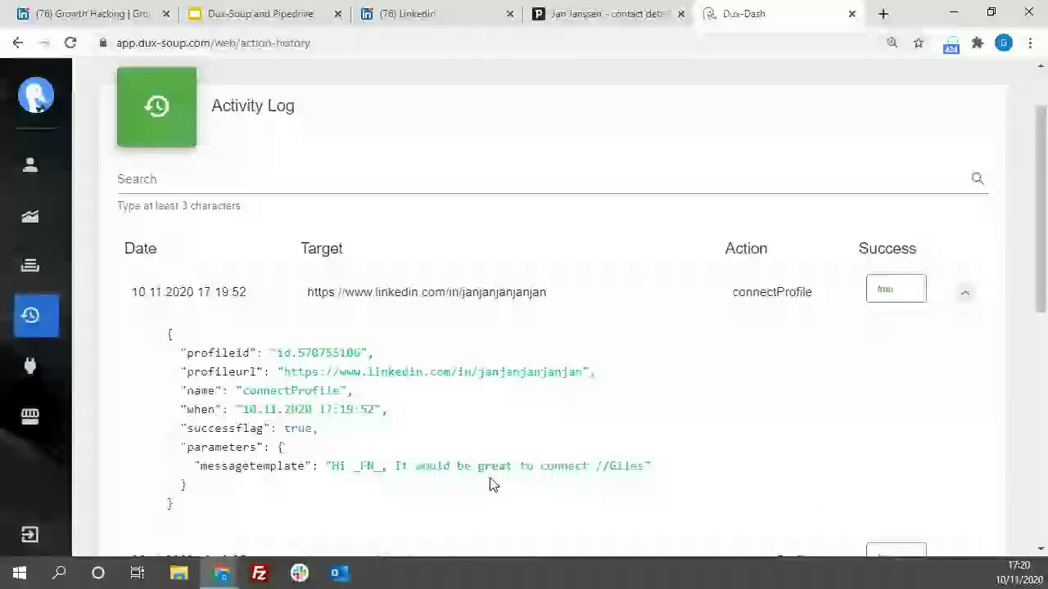
{"action": "left_click", "coordinate": [965, 295]}
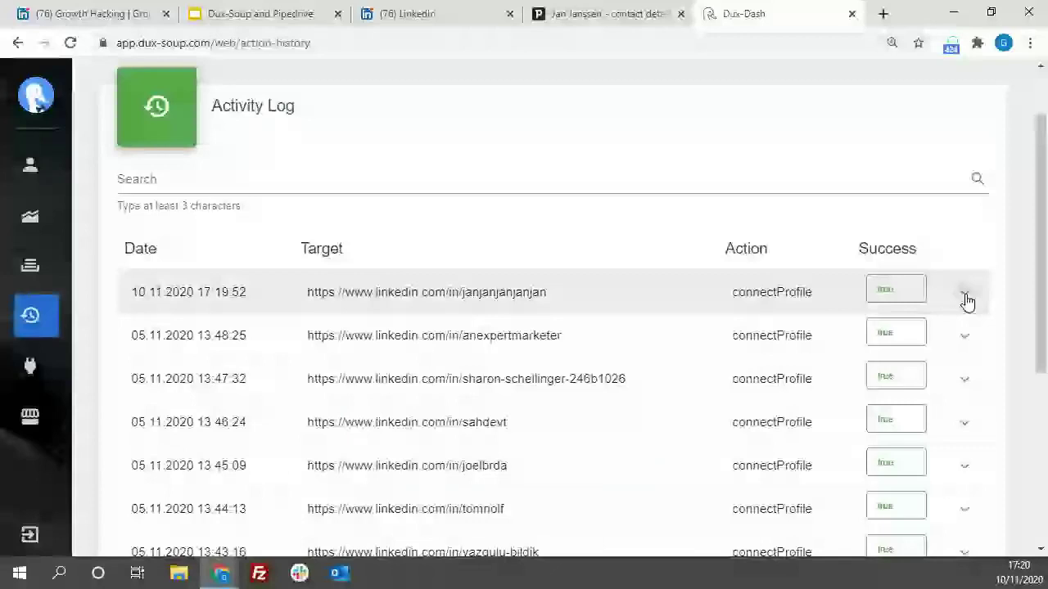
Switch back to Pipedrive's People list, search for "gint", and open the matching contact's record.
{"action": "left_click", "coordinate": [606, 14]}
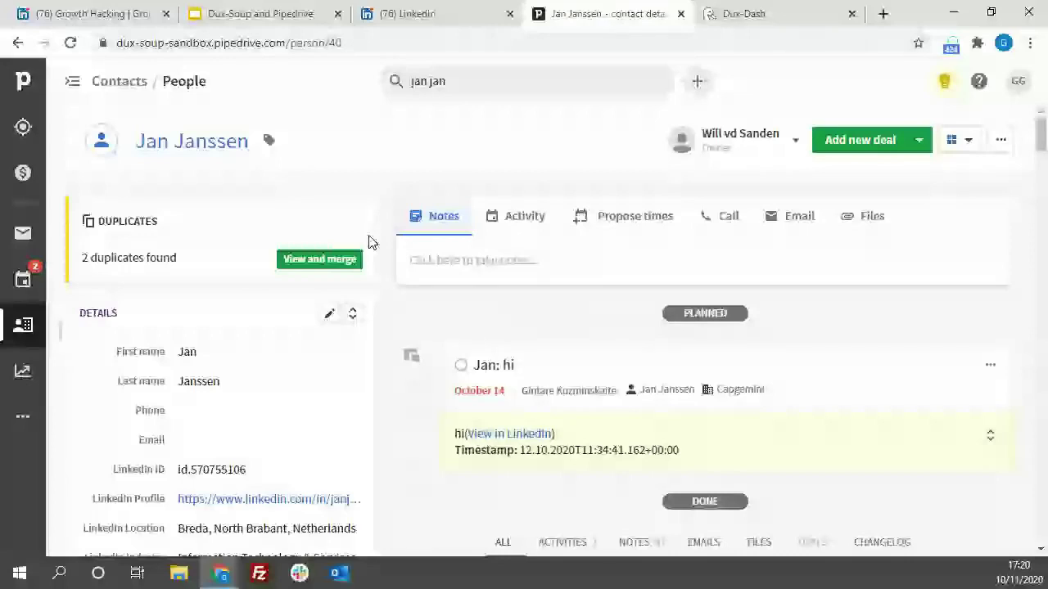
{"action": "left_click", "coordinate": [25, 328]}
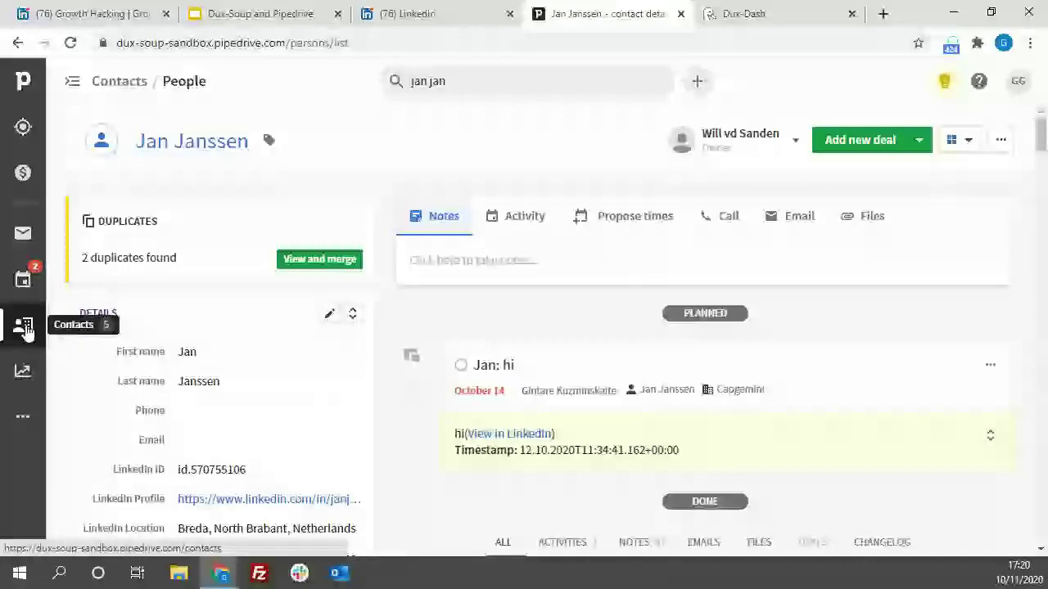
{"action": "left_click", "coordinate": [469, 74]}
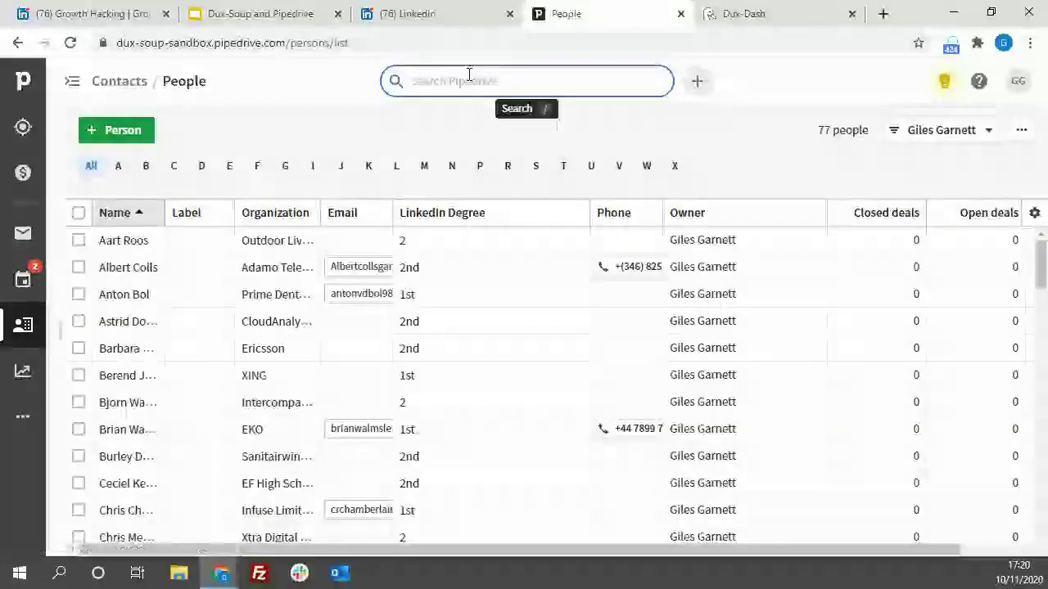
{"action": "type", "text": "gint"}
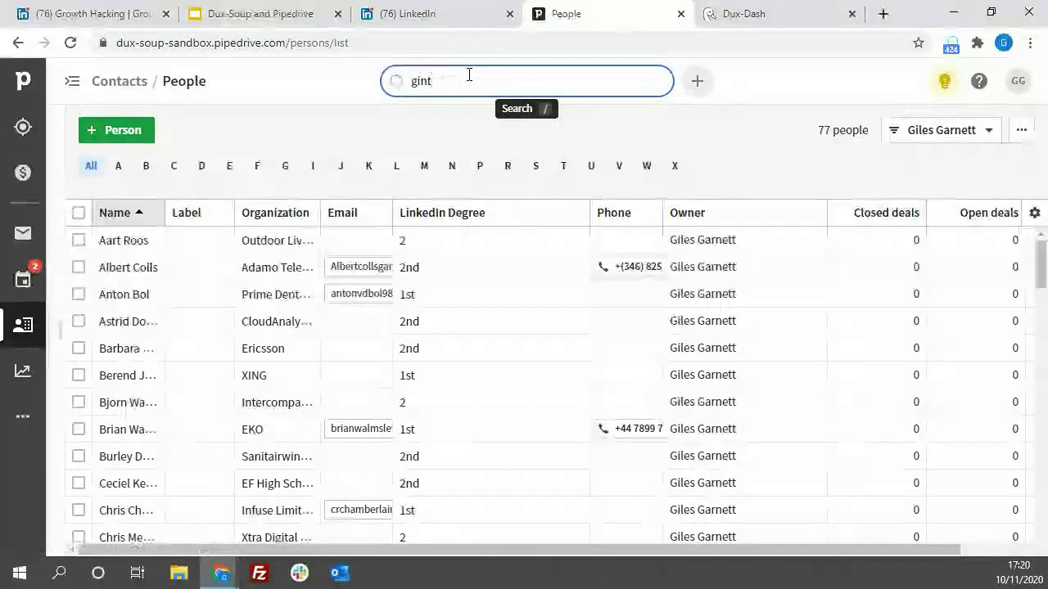
{"action": "left_click", "coordinate": [463, 165]}
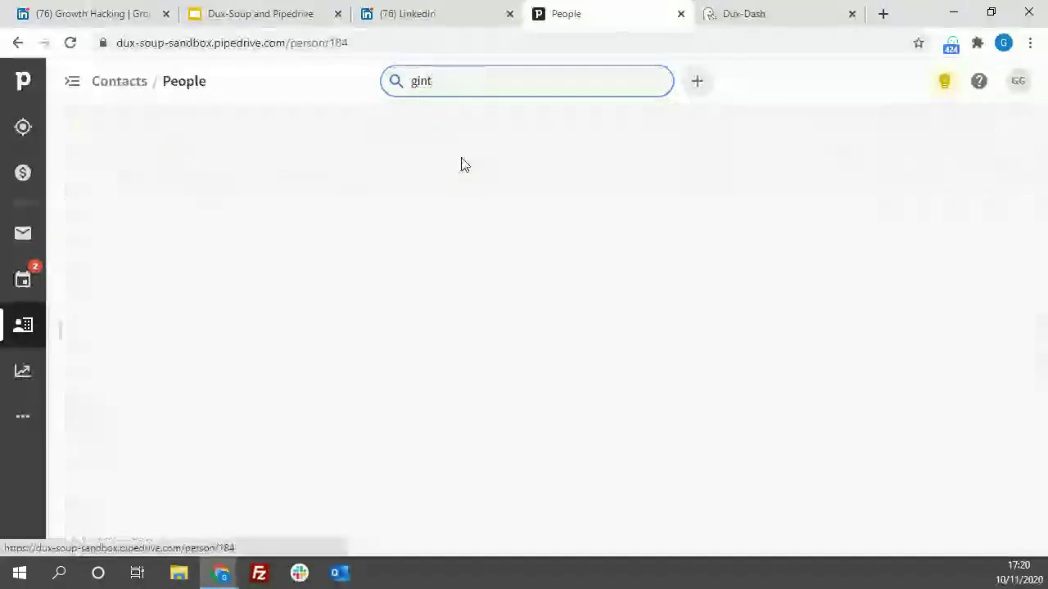
Send the open contact a LinkedIn direct message reading "Hi _FN_, just testing", signed on a separate line with a slash and the sender's first name.
{"action": "left_click", "coordinate": [1001, 139]}
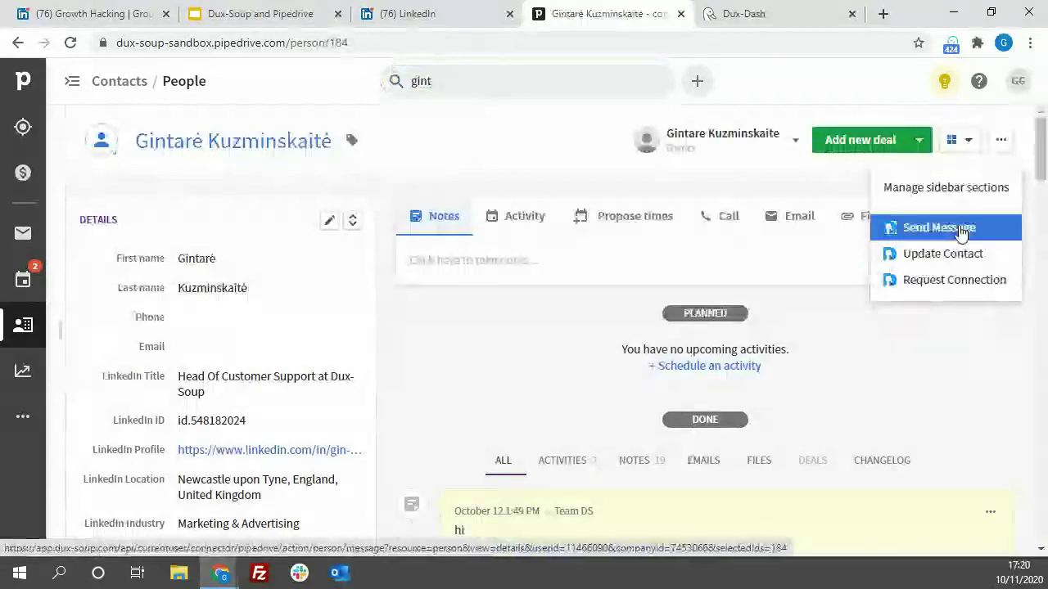
{"action": "left_click", "coordinate": [960, 231]}
{"action": "type", "text": "Hi _FN)"}
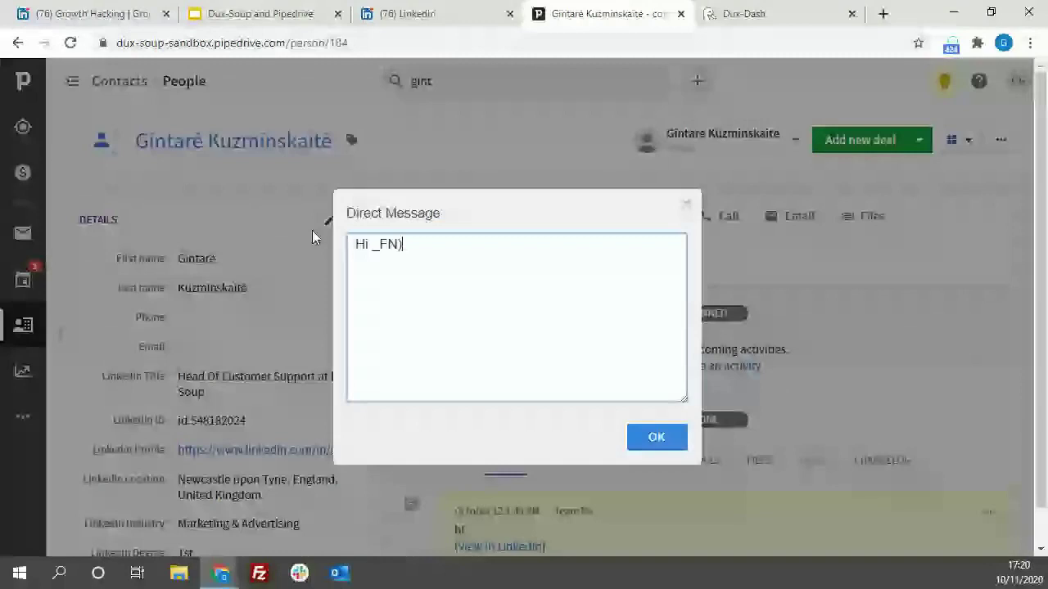
{"action": "key", "text": "BackSpace"}
{"action": "type", "text": "_"}
{"action": "type", "text": ","}
{"action": "key", "text": "Return"}
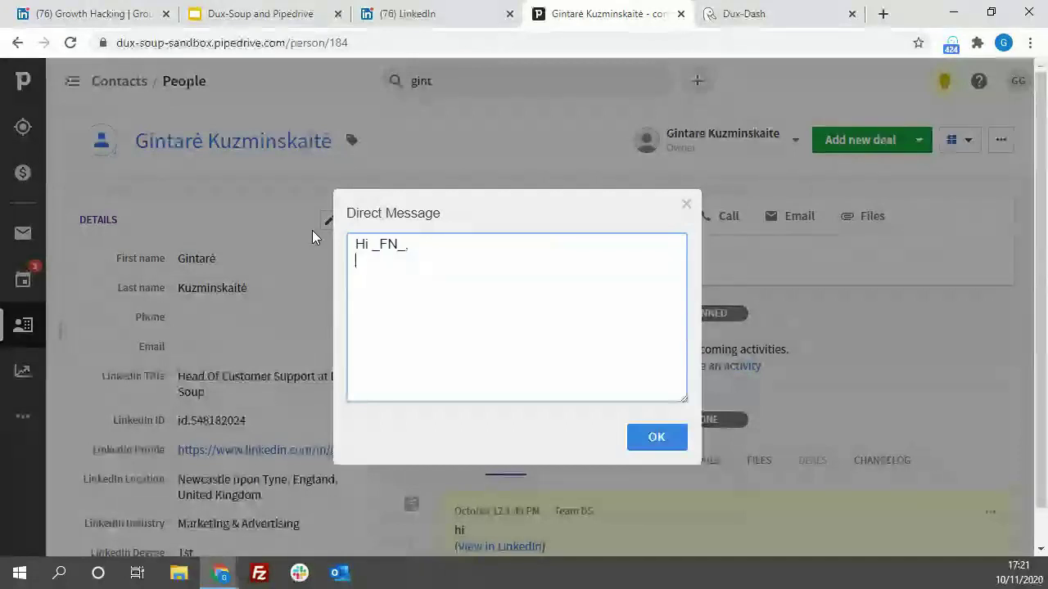
{"action": "type", "text": "just testing"}
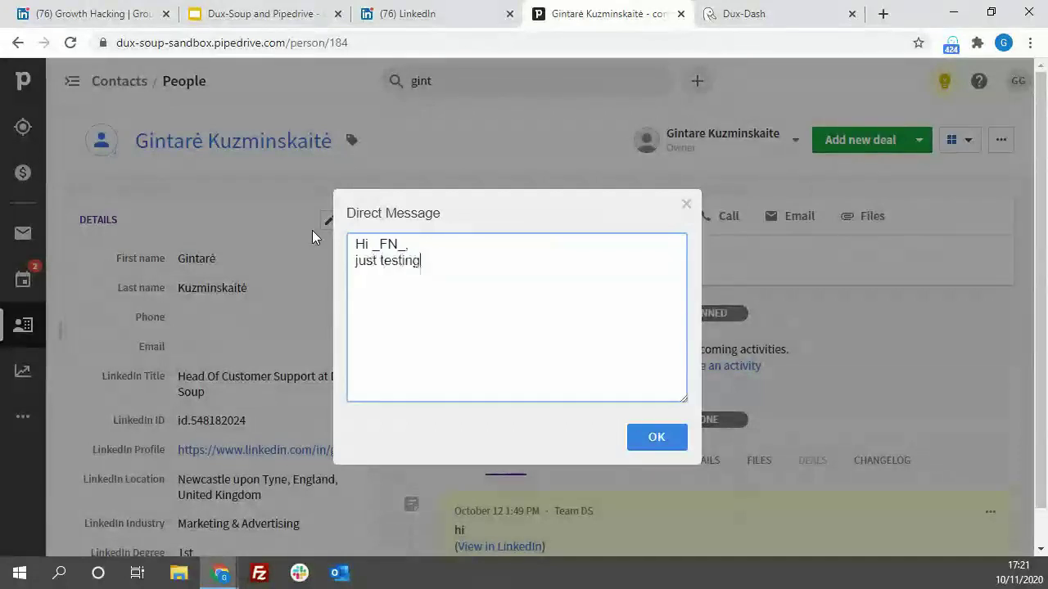
{"action": "key", "text": "Return"}
{"action": "type", "text": "/Giles"}
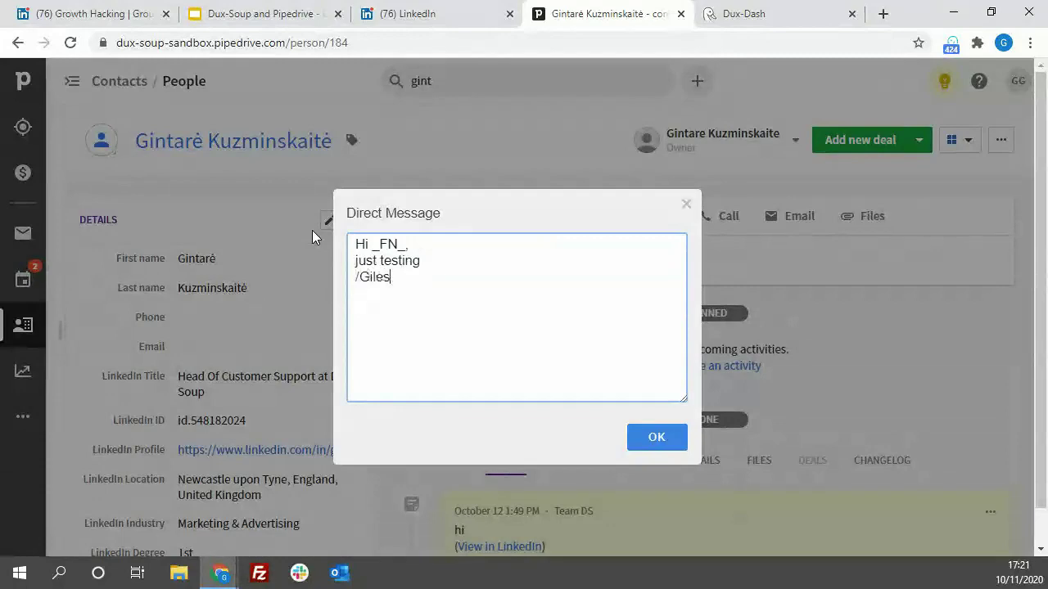
{"action": "left_click", "coordinate": [655, 437]}
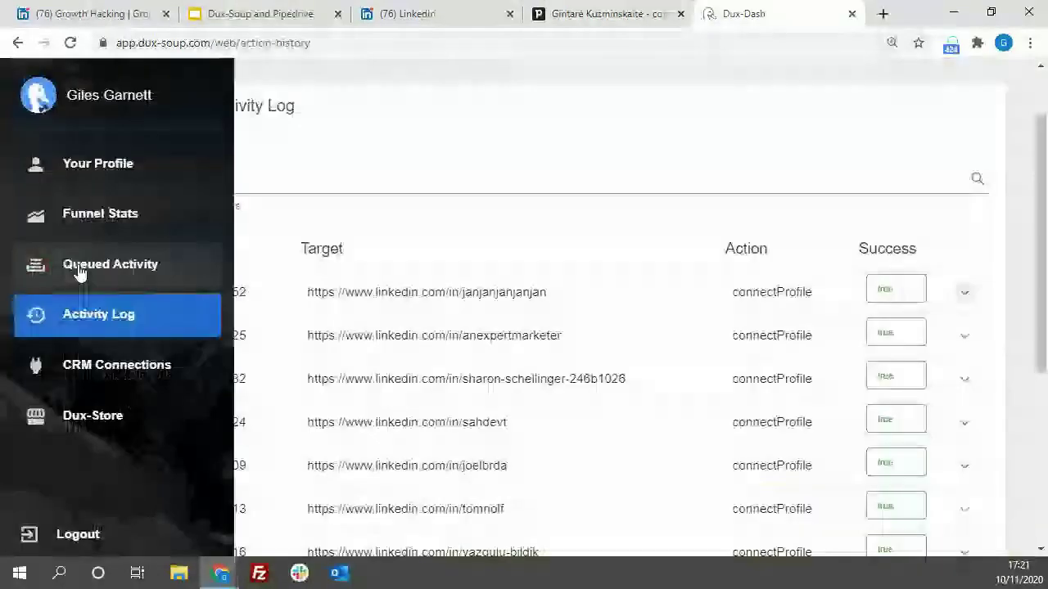
Inspect the Queued Activity list in Dux-Dash and switch back to Pipedrive.
{"action": "left_click", "coordinate": [79, 273]}
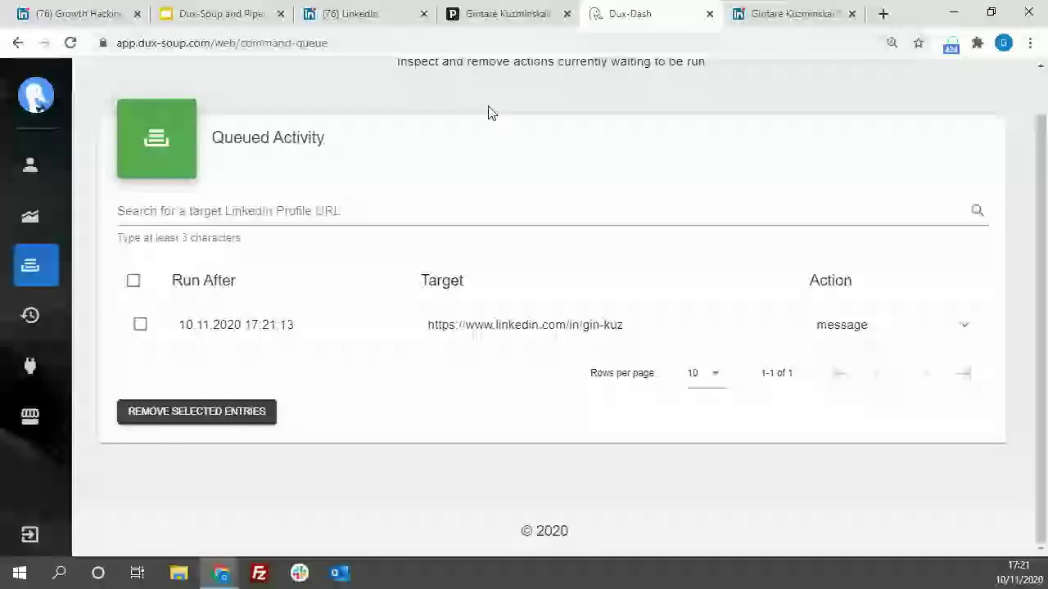
{"action": "left_click", "coordinate": [509, 18]}
Open the Dux-Soup options, run the Message Bridge check for connections, and move the resulting LinkedIn window out of the way.
{"action": "left_click", "coordinate": [951, 44]}
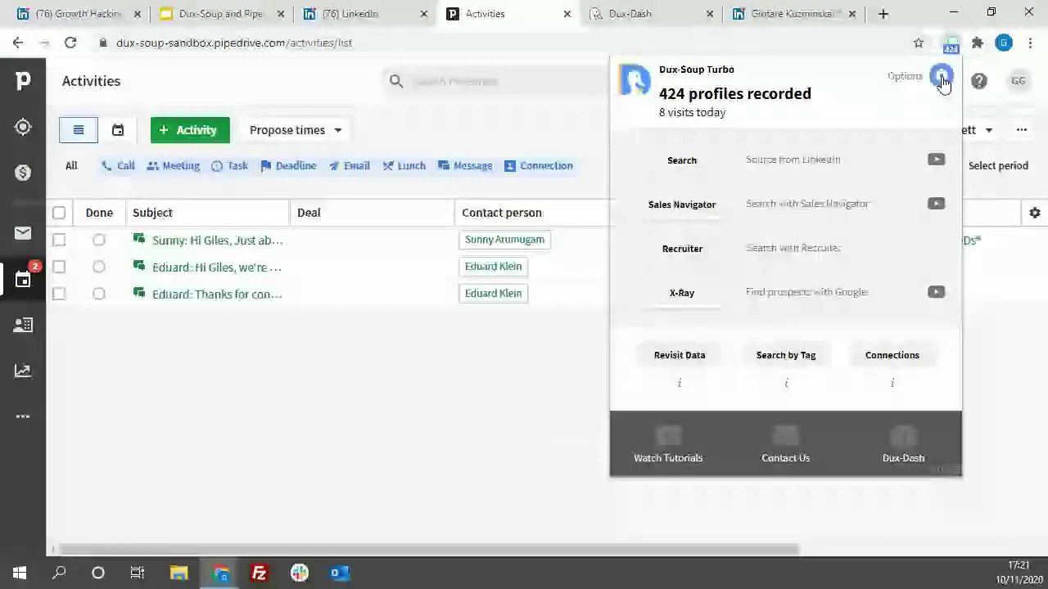
{"action": "left_click", "coordinate": [942, 78]}
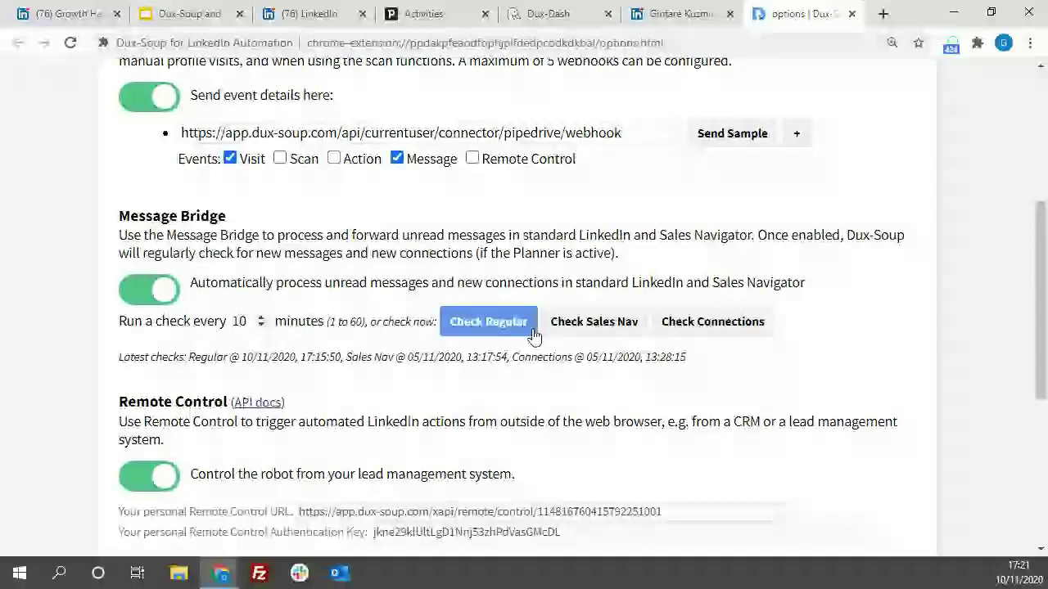
{"action": "left_click", "coordinate": [705, 330]}
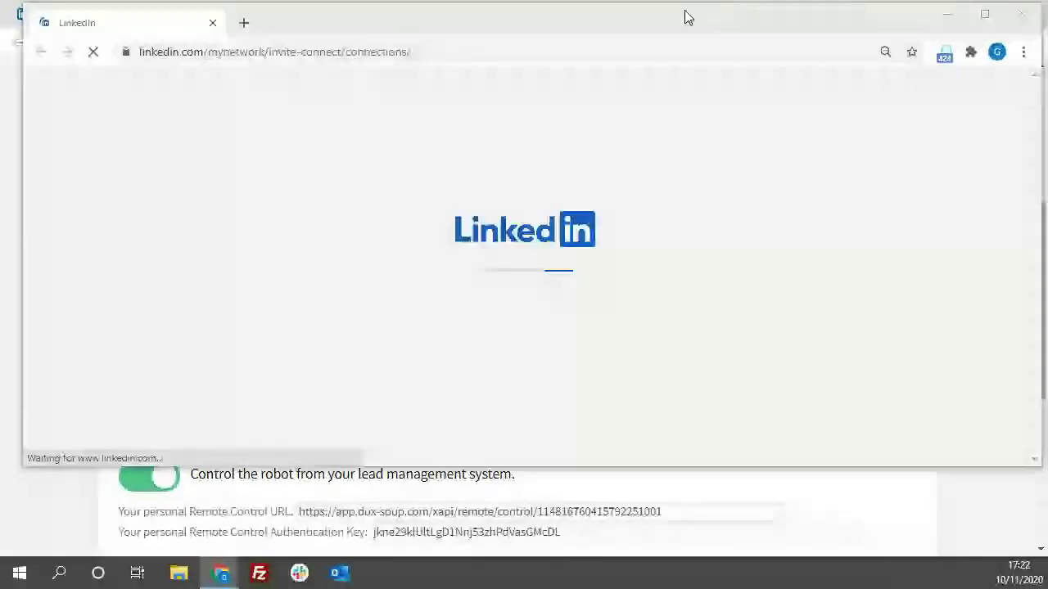
{"action": "left_click_drag", "start_coordinate": [688, 17], "coordinate": [639, 453]}
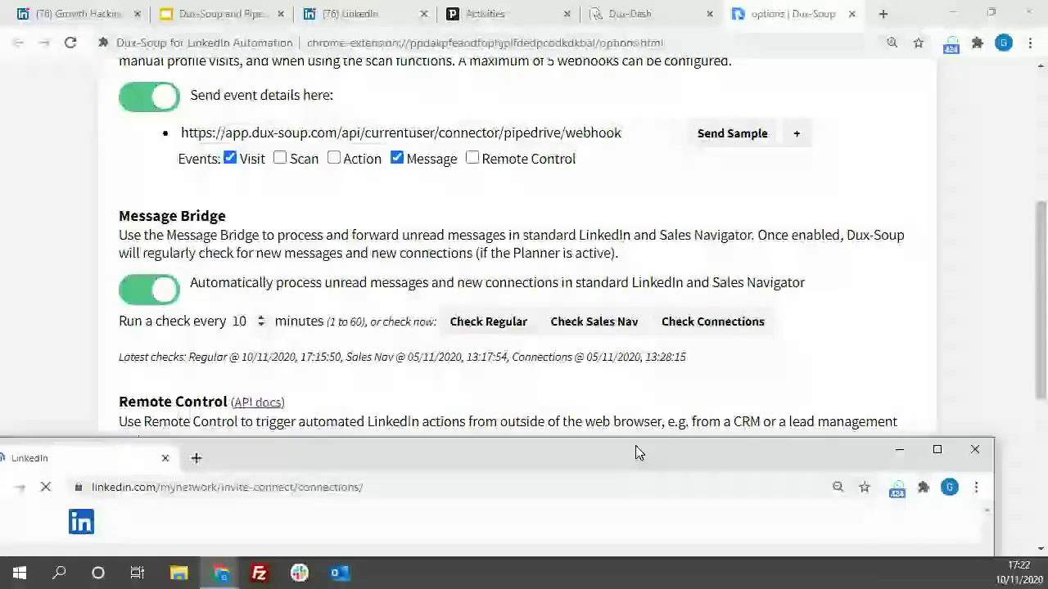
{"action": "left_click", "coordinate": [545, 378]}
Switch to Pipedrive's Activities, examine the first "Invitation Accepted" activity, and close it without changes.
{"action": "key", "text": "ctrl+4"}
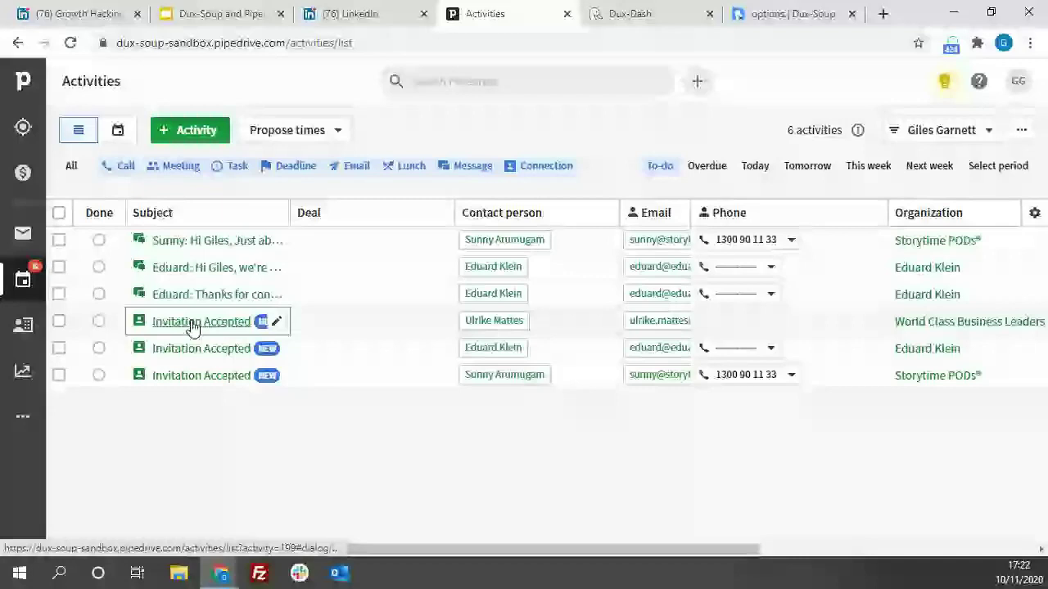
{"action": "left_click", "coordinate": [192, 326]}
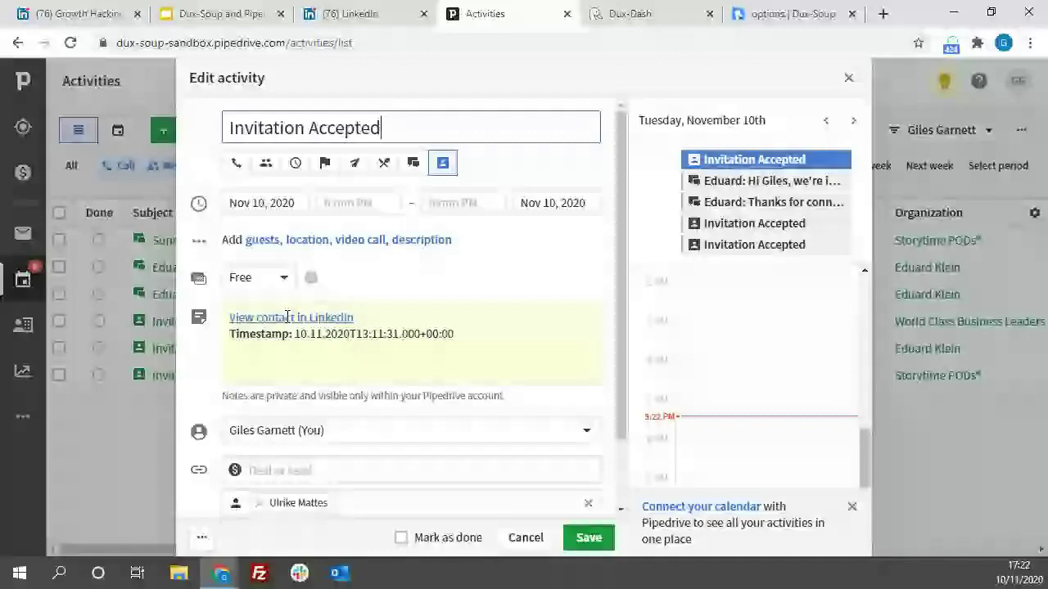
{"action": "left_click", "coordinate": [851, 82]}
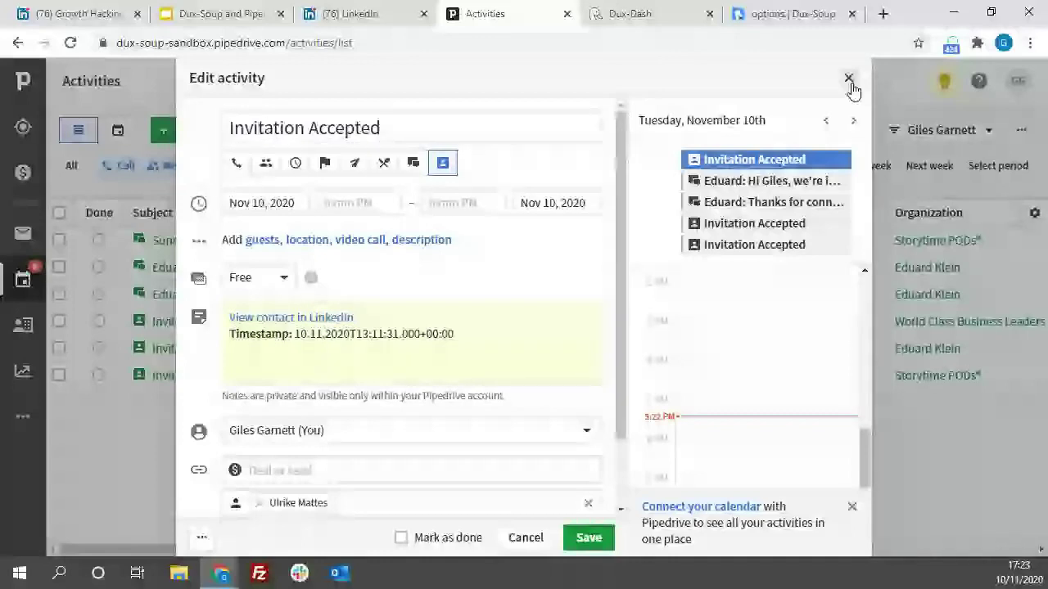
{"action": "left_click", "coordinate": [850, 82]}
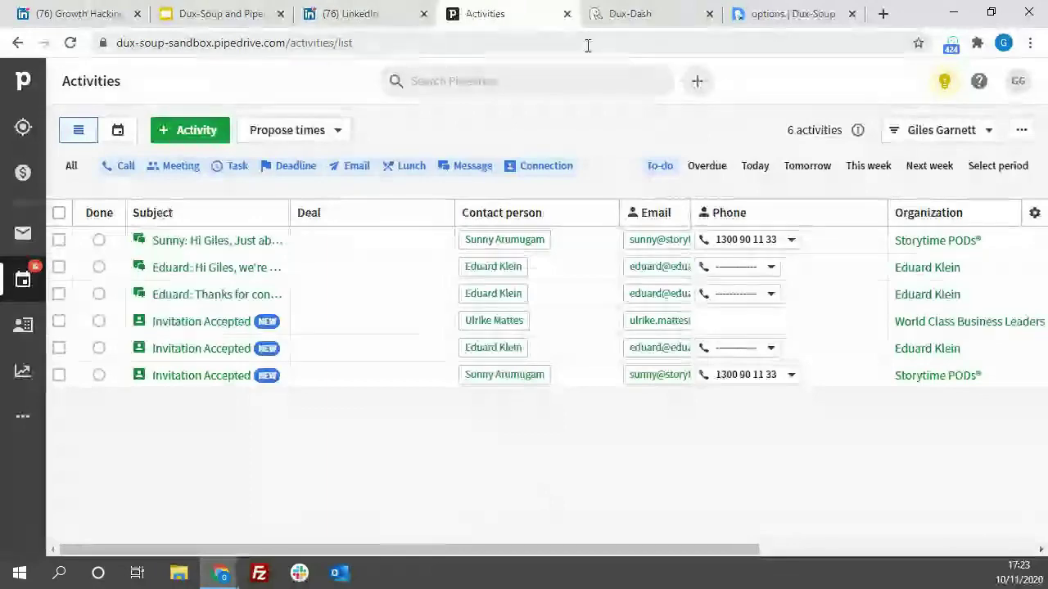
Return to the Dux-Soup options and examine the Webhook, Message Bridge and Remote Control settings.
{"action": "left_click", "coordinate": [804, 14]}
{"action": "scroll", "coordinate": [948, 241], "scroll_direction": "up", "scroll_amount": 2}
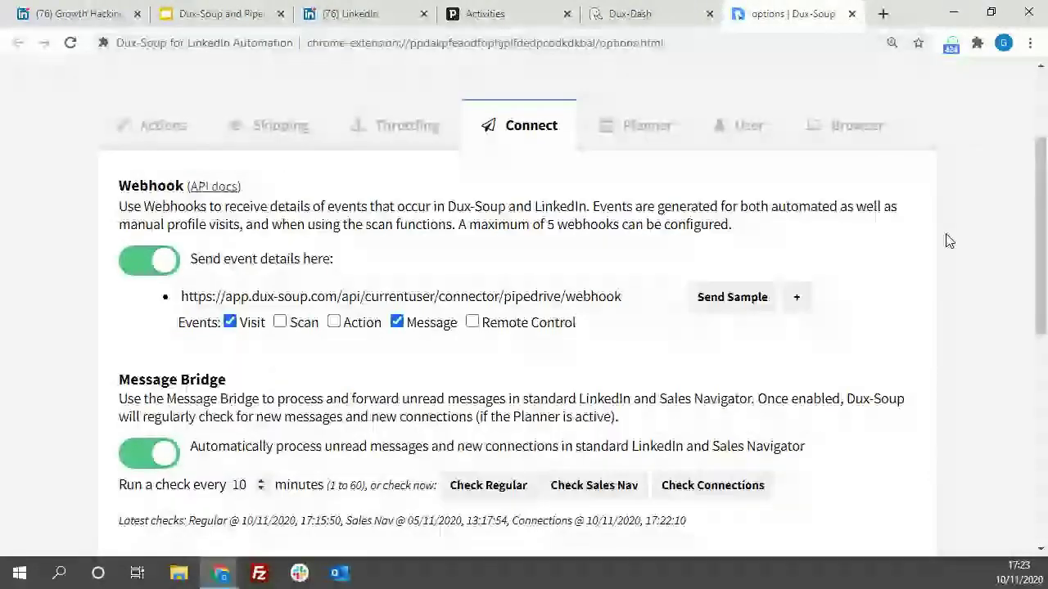
{"action": "scroll", "coordinate": [948, 240], "scroll_direction": "down", "scroll_amount": 1}
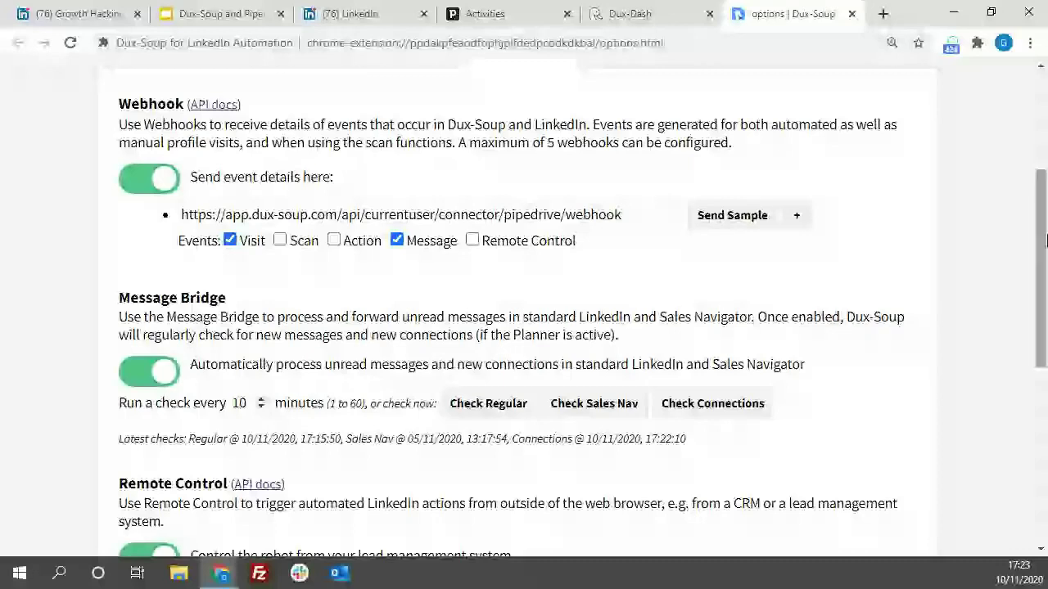
{"action": "scroll", "coordinate": [1012, 200], "scroll_direction": "down", "scroll_amount": 1}
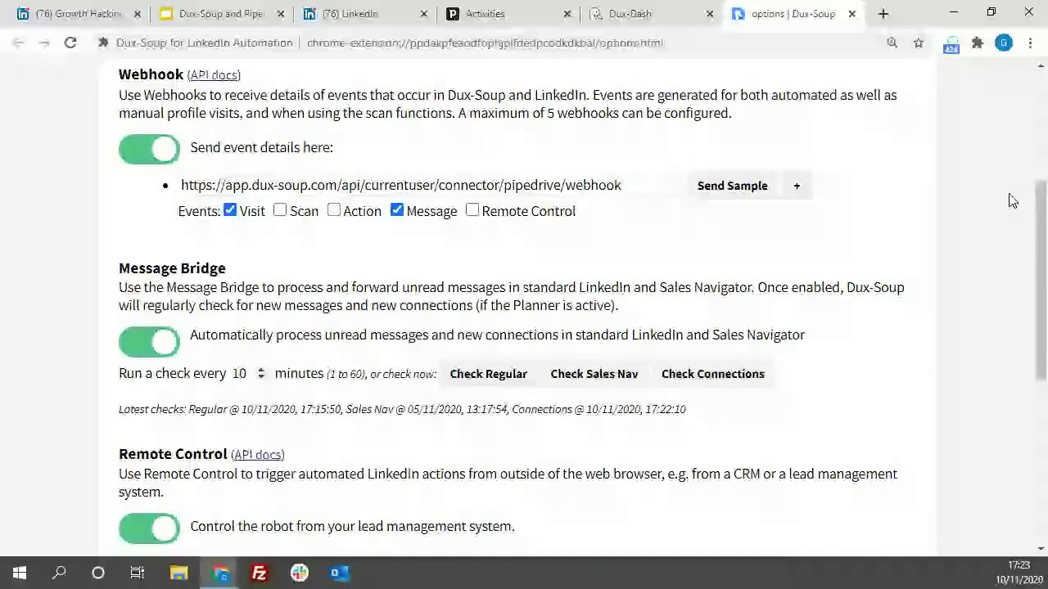
{"action": "scroll", "coordinate": [273, 326], "scroll_direction": "down", "scroll_amount": 1}
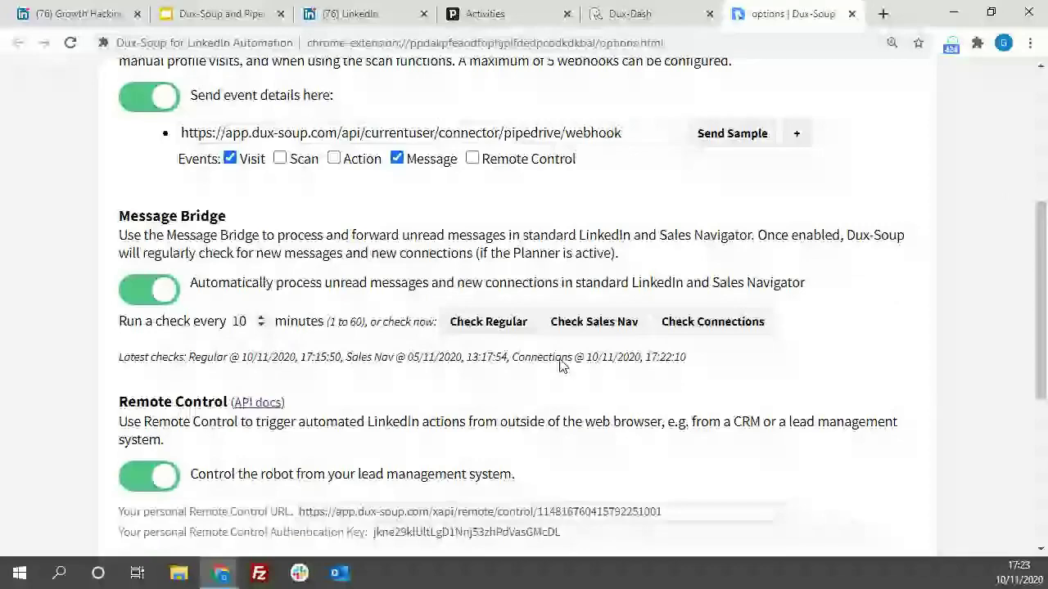
{"action": "scroll", "coordinate": [560, 365], "scroll_direction": "down", "scroll_amount": 2}
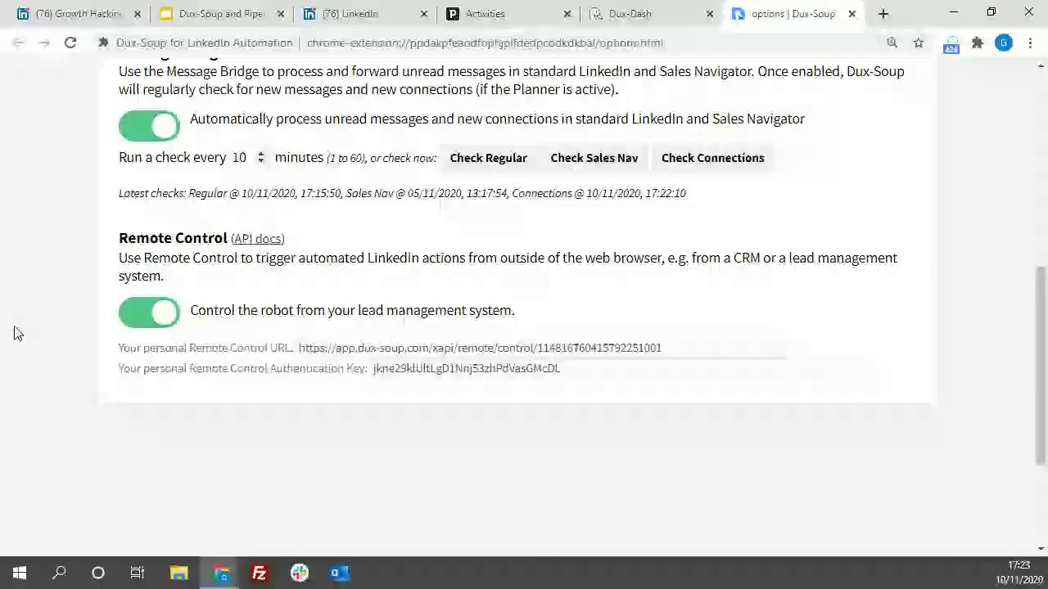
{"action": "scroll", "coordinate": [931, 380], "scroll_direction": "up", "scroll_amount": 2}
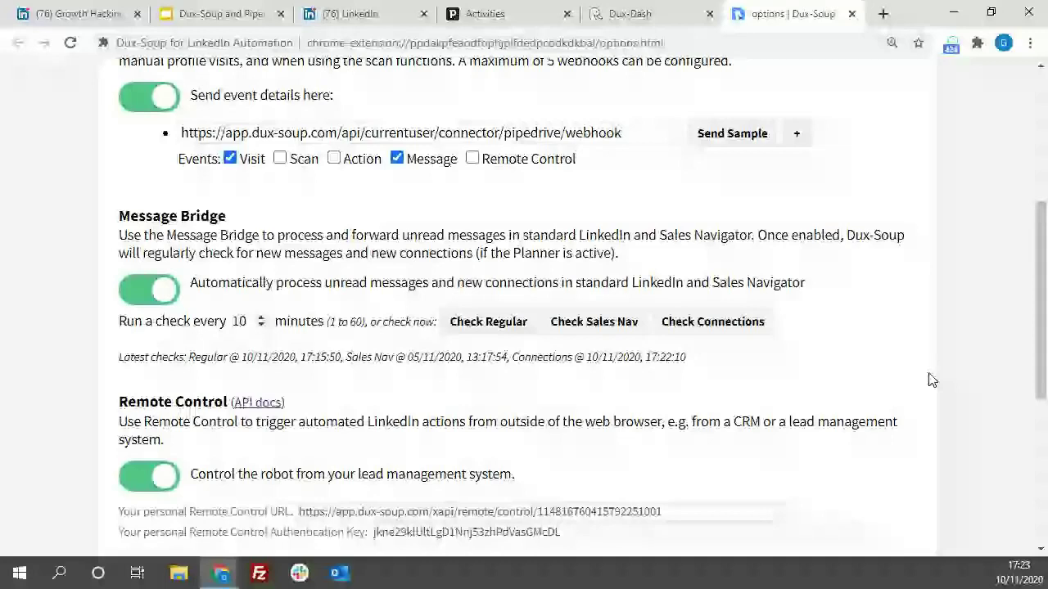
In Pipedrive's People list, select the contact from Ericsson and show the Dux-Soup actions available for selected people.
{"action": "left_click", "coordinate": [513, 16]}
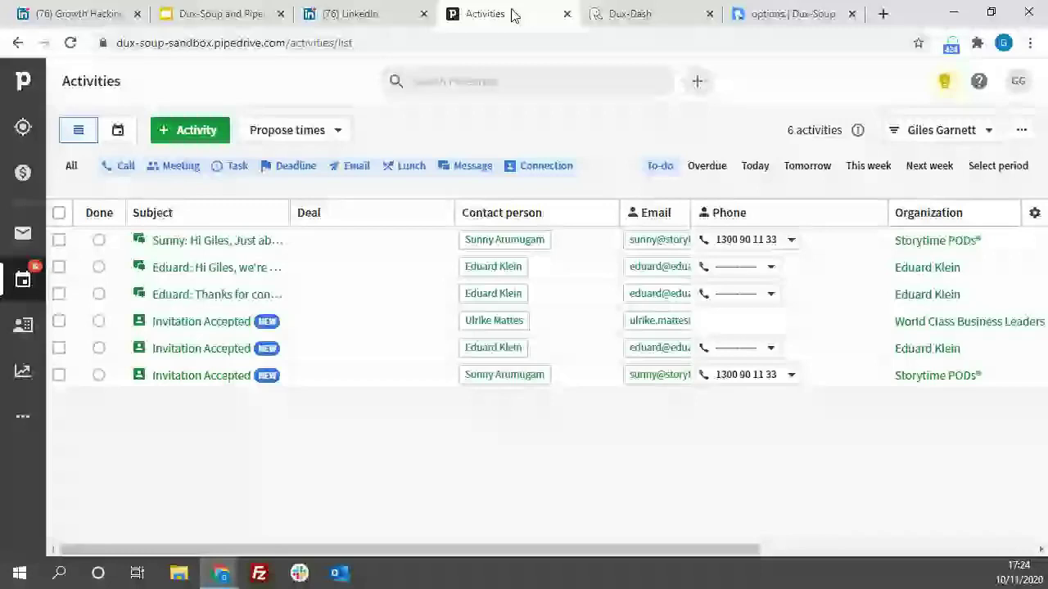
{"action": "left_click", "coordinate": [23, 325]}
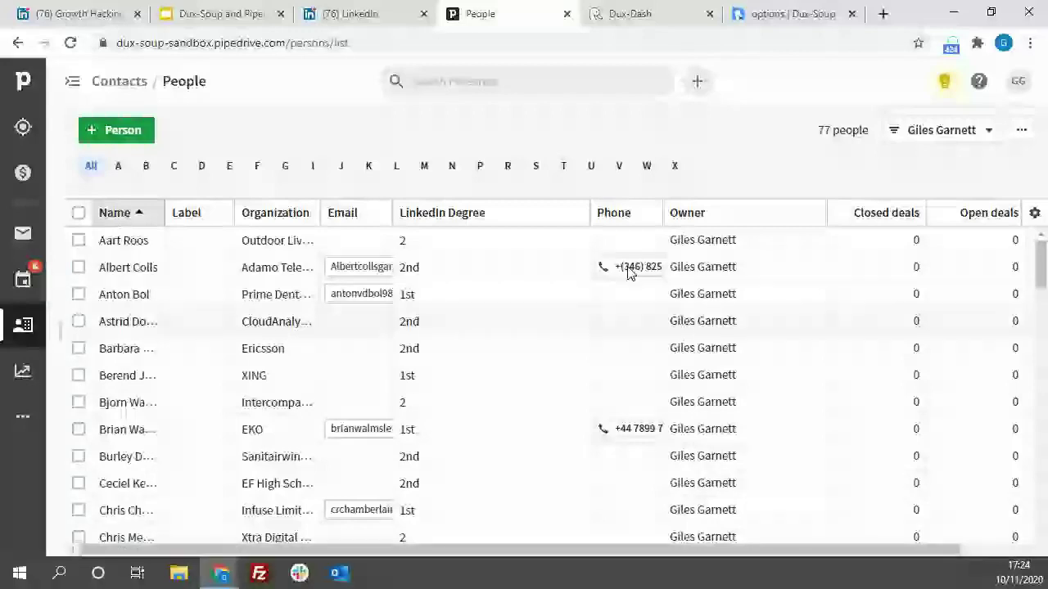
{"action": "left_click", "coordinate": [78, 349]}
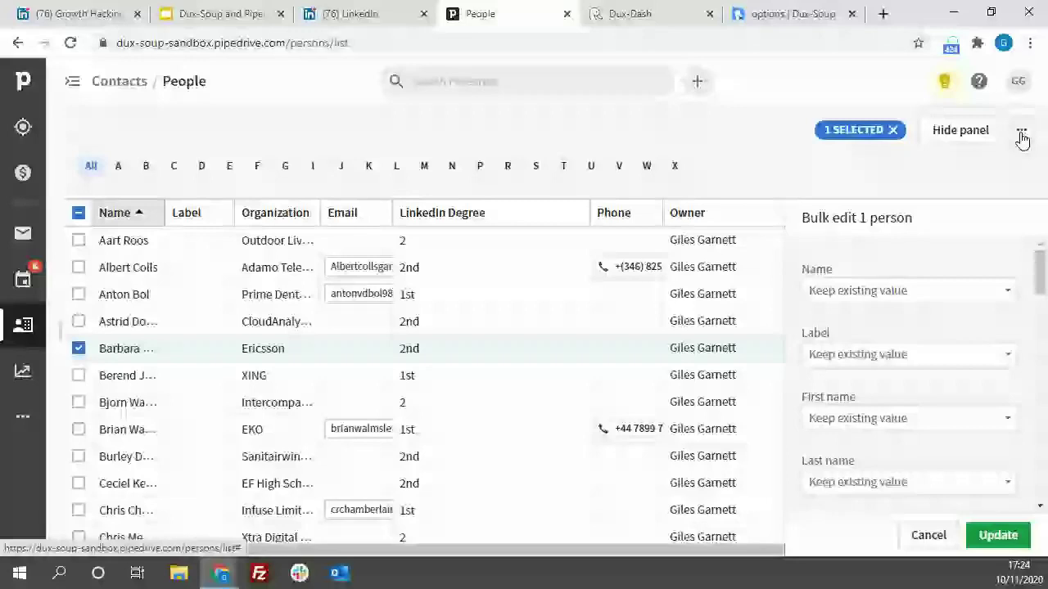
{"action": "left_click", "coordinate": [1022, 133]}
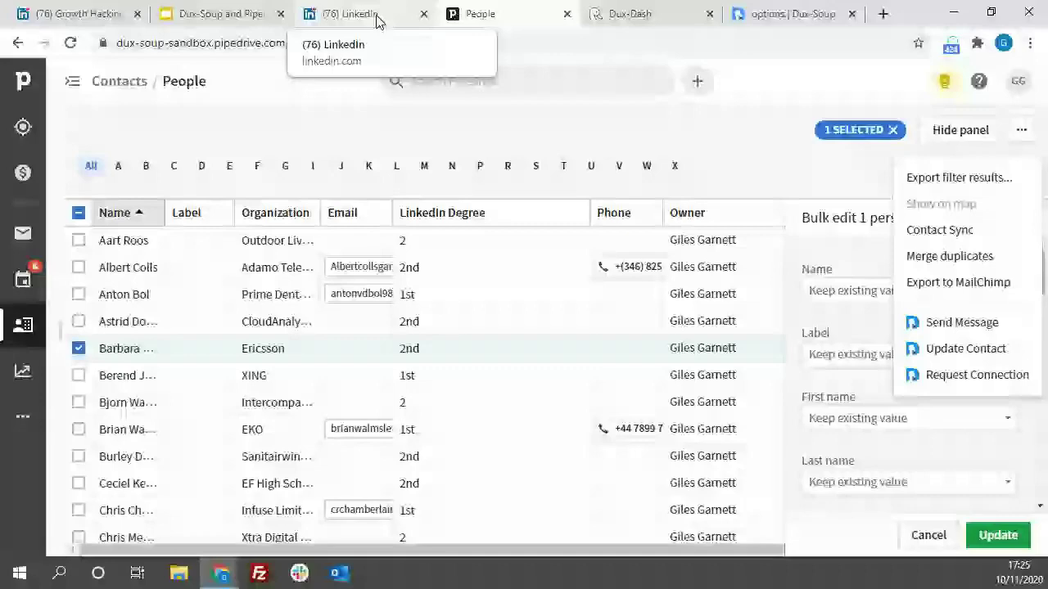
Open dux-soup.com in a new browser tab and go to its Integrations page.
{"action": "key", "text": "ctrl+t"}
{"action": "left_click", "coordinate": [546, 45]}
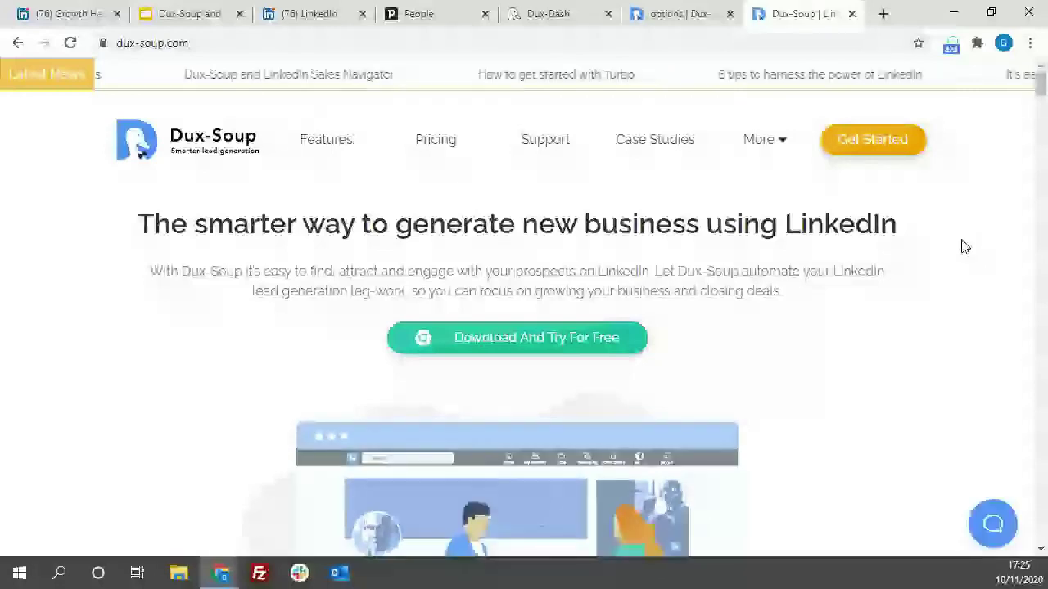
{"action": "mouse_move", "coordinate": [782, 146]}
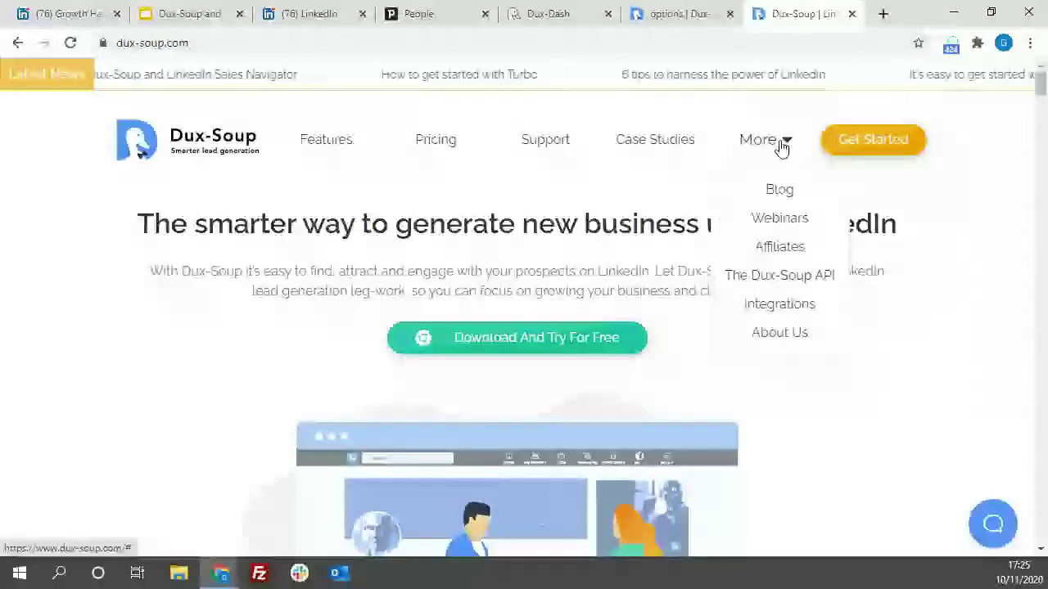
{"action": "left_click", "coordinate": [781, 306]}
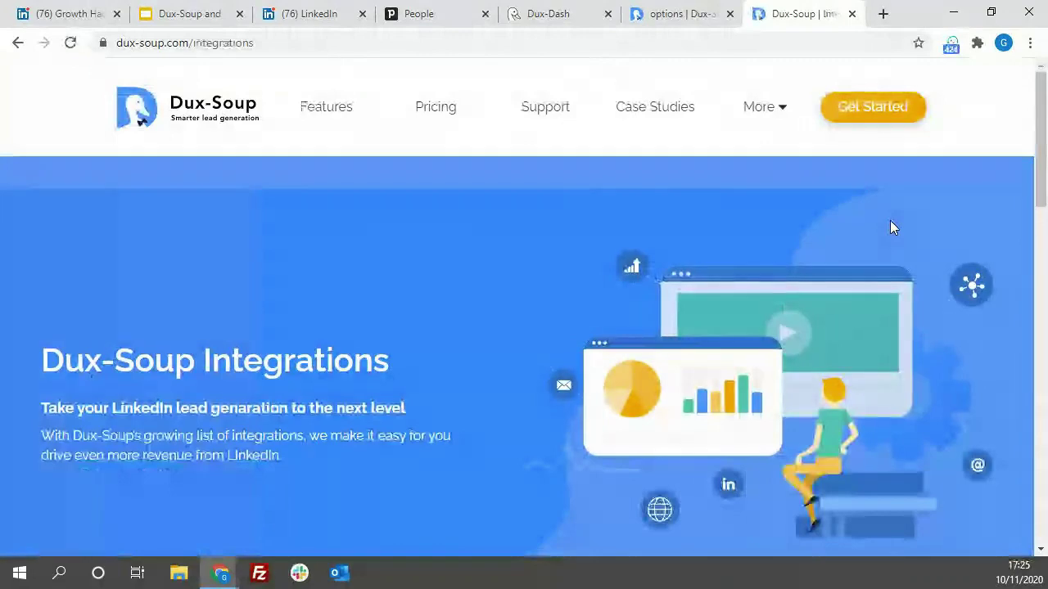
Examine the Integration Partners listed on the Dux-Soup Integrations page.
{"action": "scroll", "coordinate": [888, 219], "scroll_direction": "down", "scroll_amount": 4}
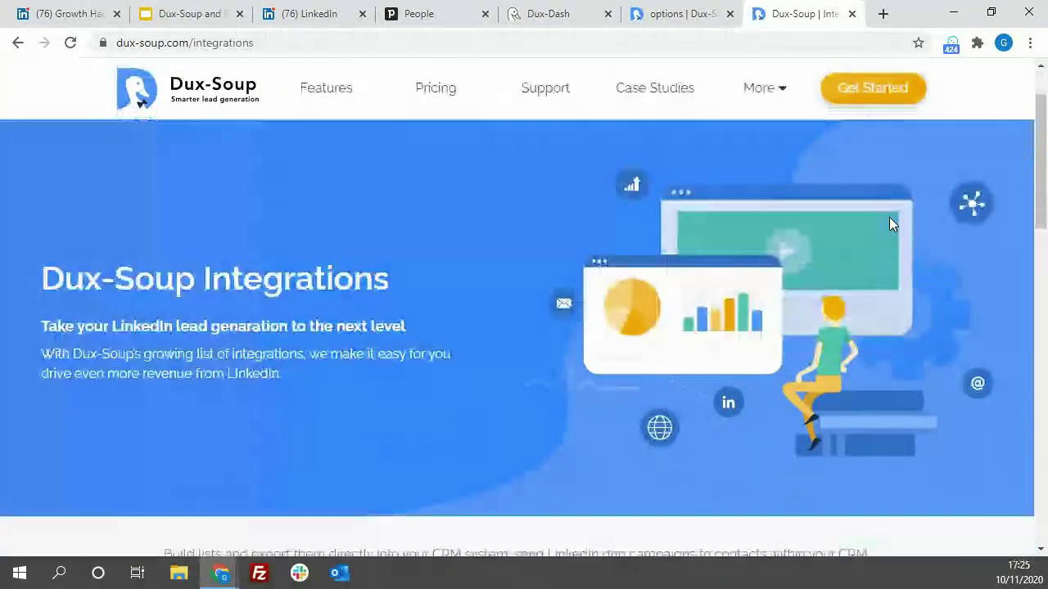
{"action": "scroll", "coordinate": [889, 220], "scroll_direction": "down", "scroll_amount": 3}
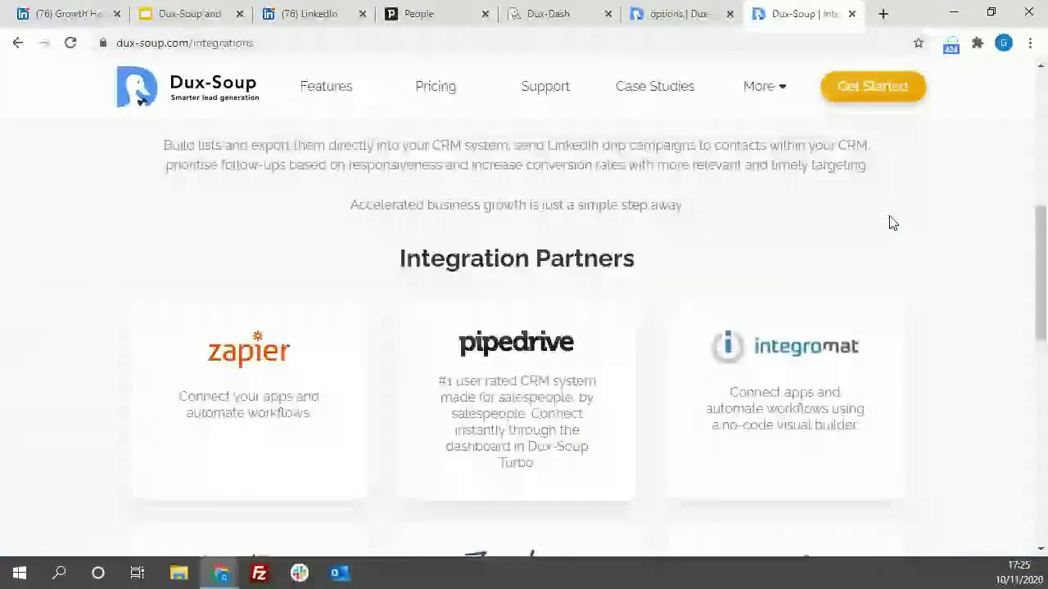
{"action": "left_click", "coordinate": [328, 242]}
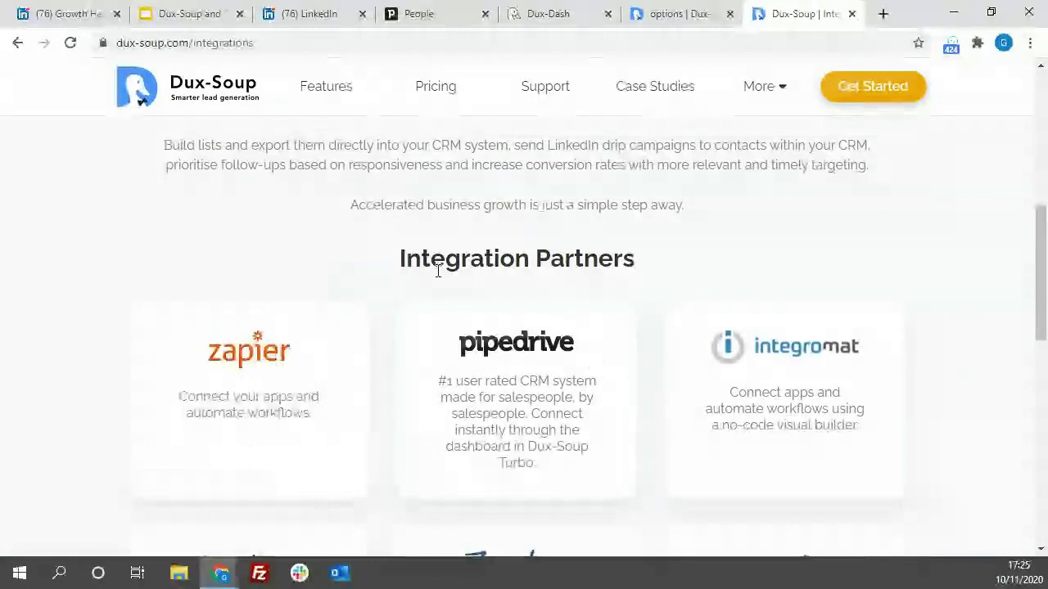
{"action": "scroll", "coordinate": [889, 270], "scroll_direction": "down", "scroll_amount": 3}
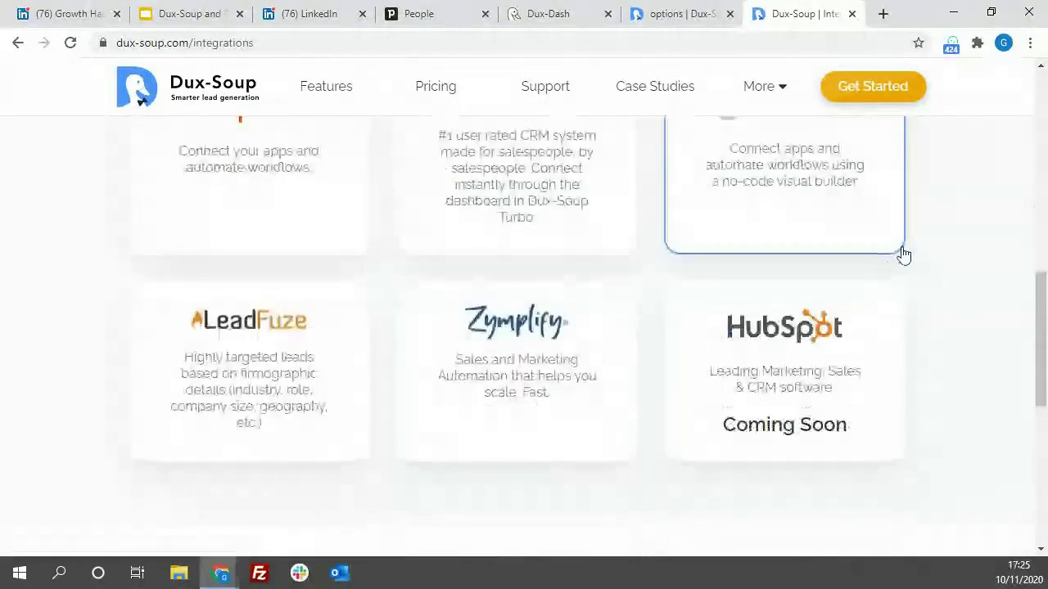
{"action": "scroll", "coordinate": [966, 229], "scroll_direction": "up", "scroll_amount": 1}
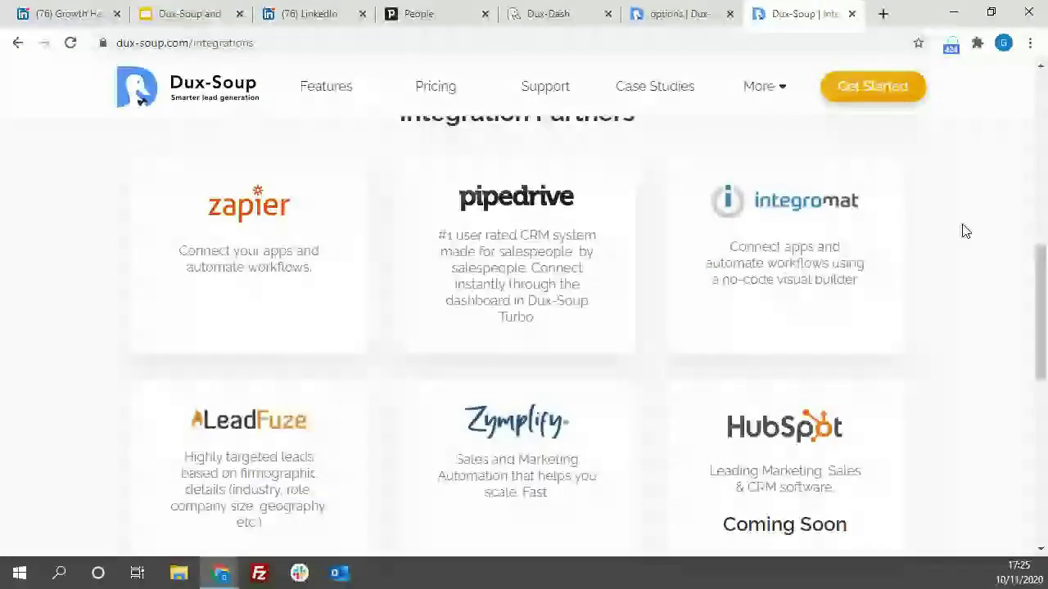
{"action": "scroll", "coordinate": [966, 232], "scroll_direction": "down", "scroll_amount": 1}
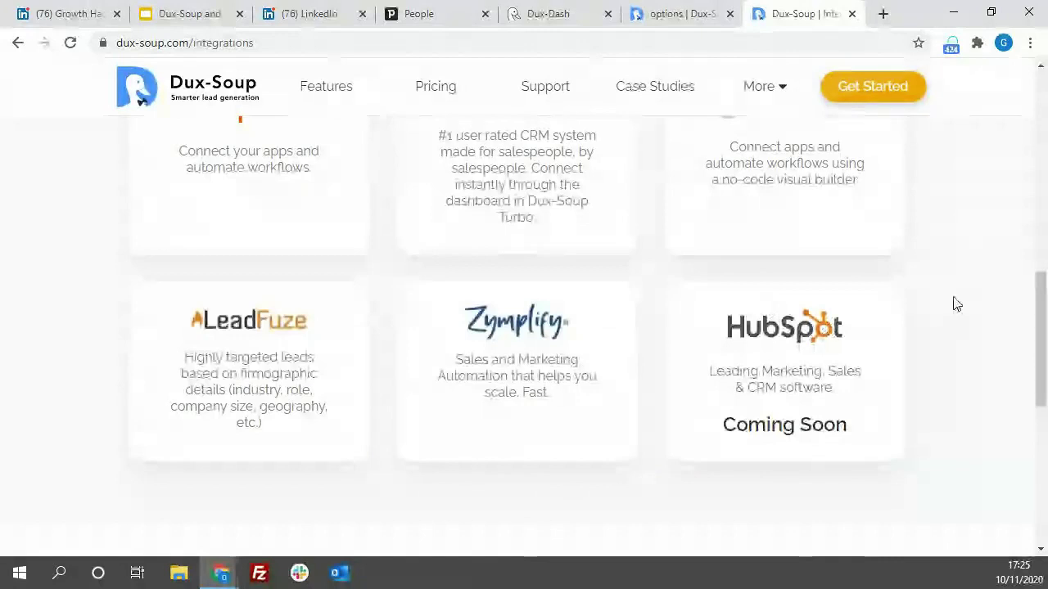
{"action": "scroll", "coordinate": [982, 253], "scroll_direction": "up", "scroll_amount": 2}
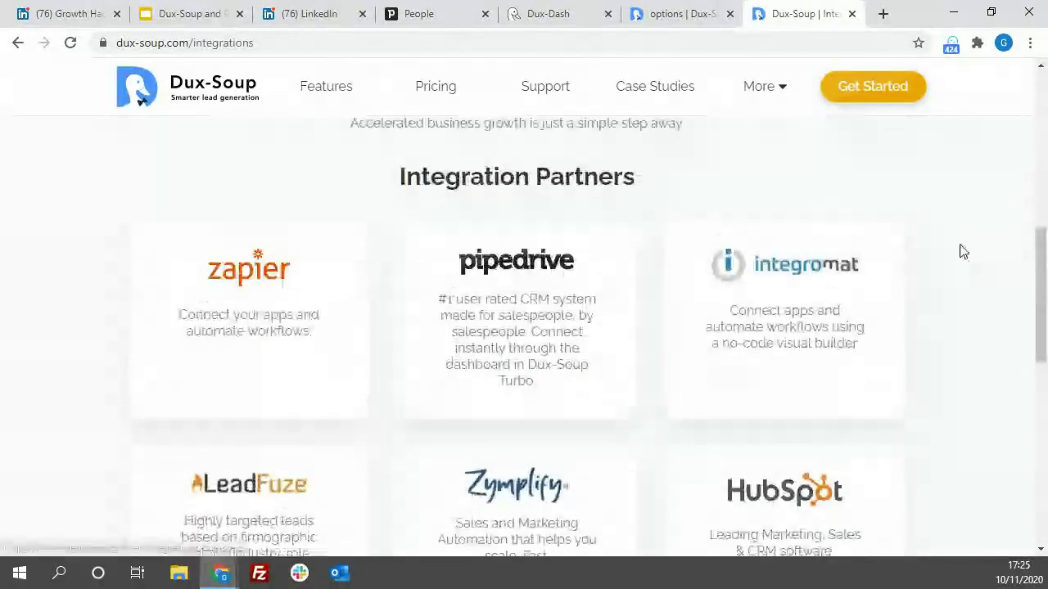
Look over the Integration Partners again and return to Pipedrive's People list with the Dux-Soup actions.
{"action": "scroll", "coordinate": [947, 262], "scroll_direction": "up", "scroll_amount": 2}
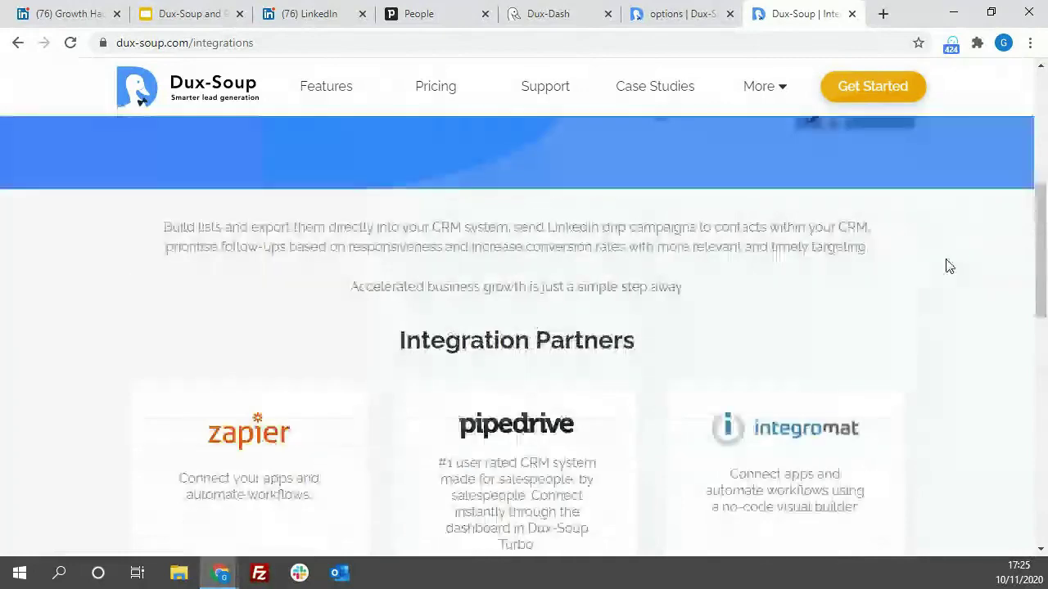
{"action": "scroll", "coordinate": [947, 266], "scroll_direction": "down", "scroll_amount": 1}
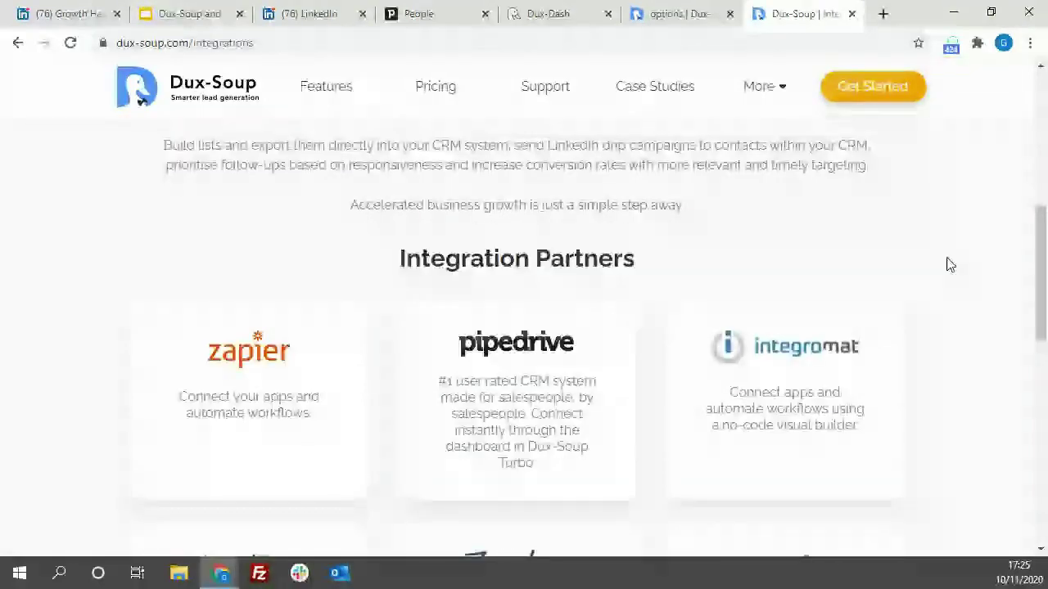
{"action": "left_click", "coordinate": [451, 24]}
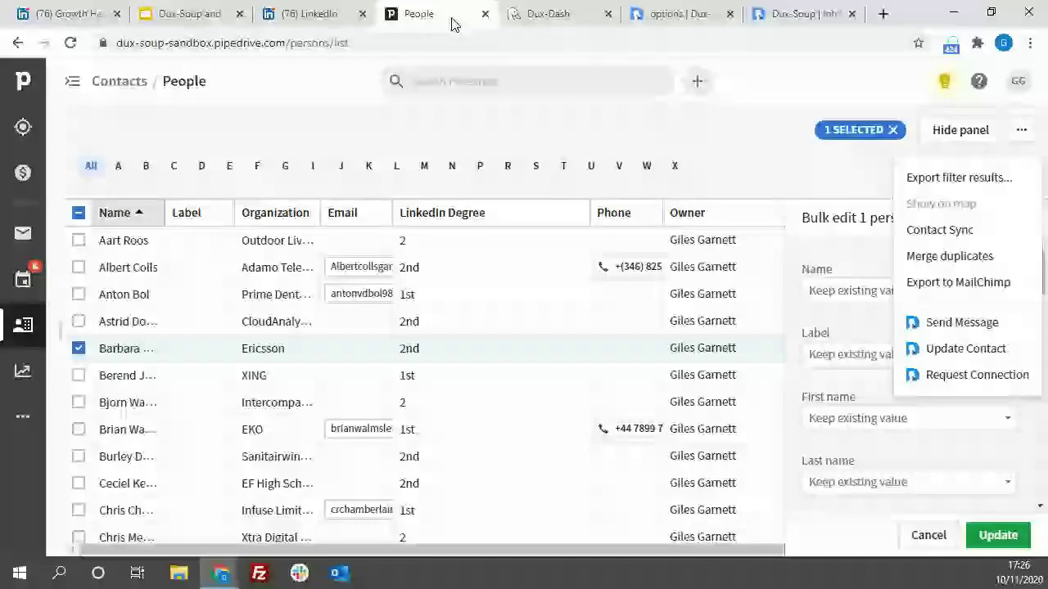
Switch to the Dux-Soup and Pipedrive slides, present from Direct Integration with Pipedrive to the Upcoming Webinars slide and exit the presentation.
{"action": "key", "text": "ctrl+2"}
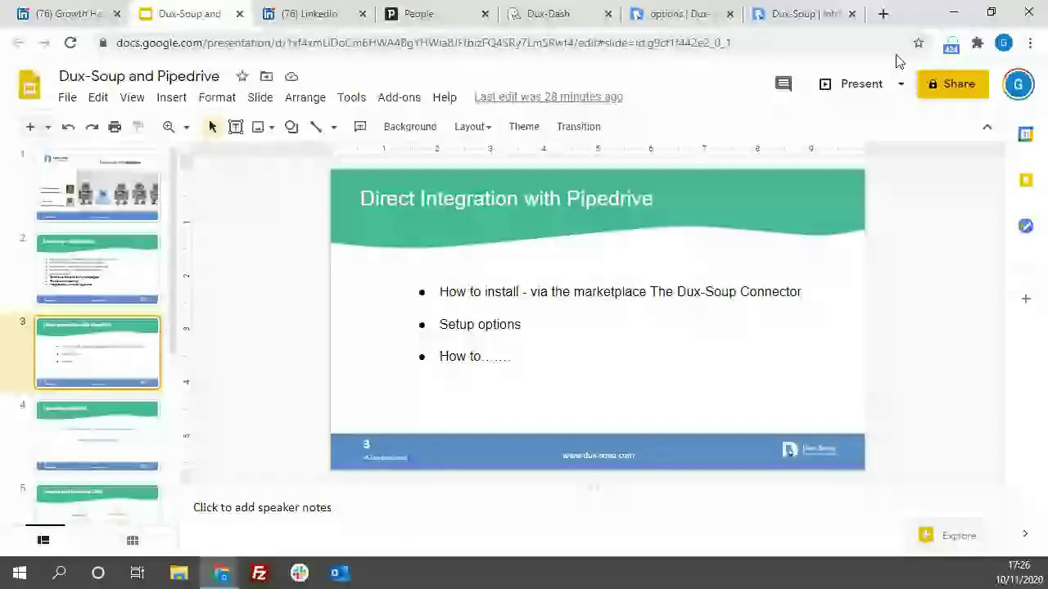
{"action": "left_click", "coordinate": [861, 84]}
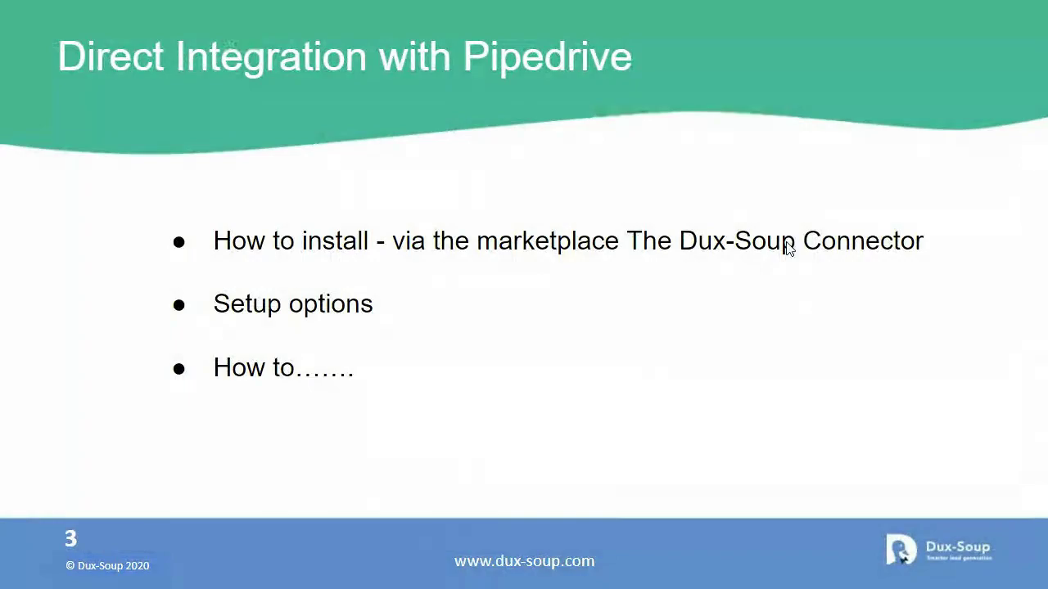
{"action": "key", "text": "Right"}
{"action": "key", "text": "Escape"}
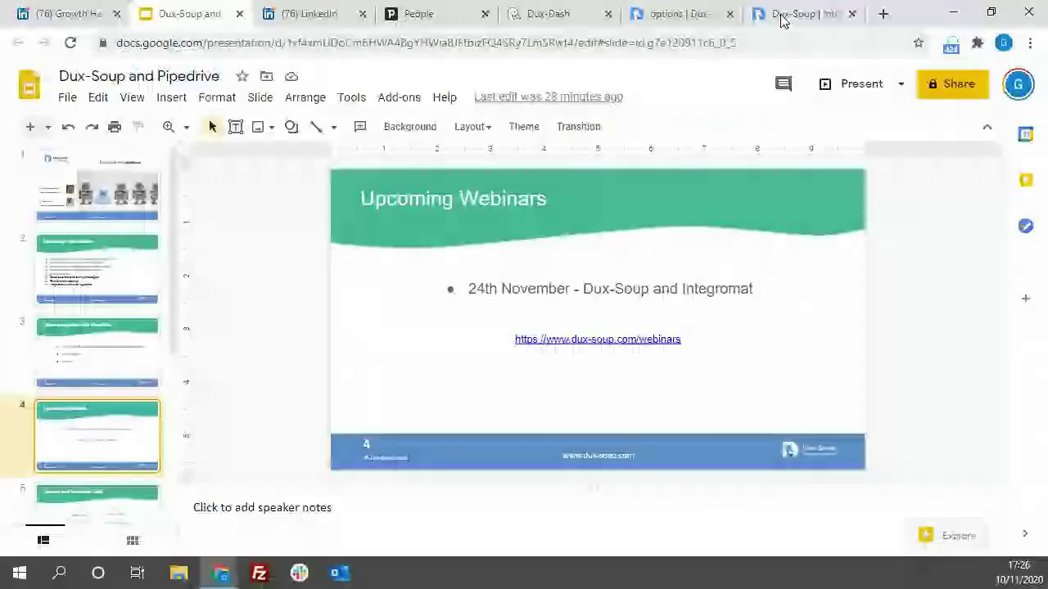
Revisit the CRM Connections in Dux-Dash and the Dux-Soup options, and present the Upcoming Webinars slide.
{"action": "left_click", "coordinate": [549, 14]}
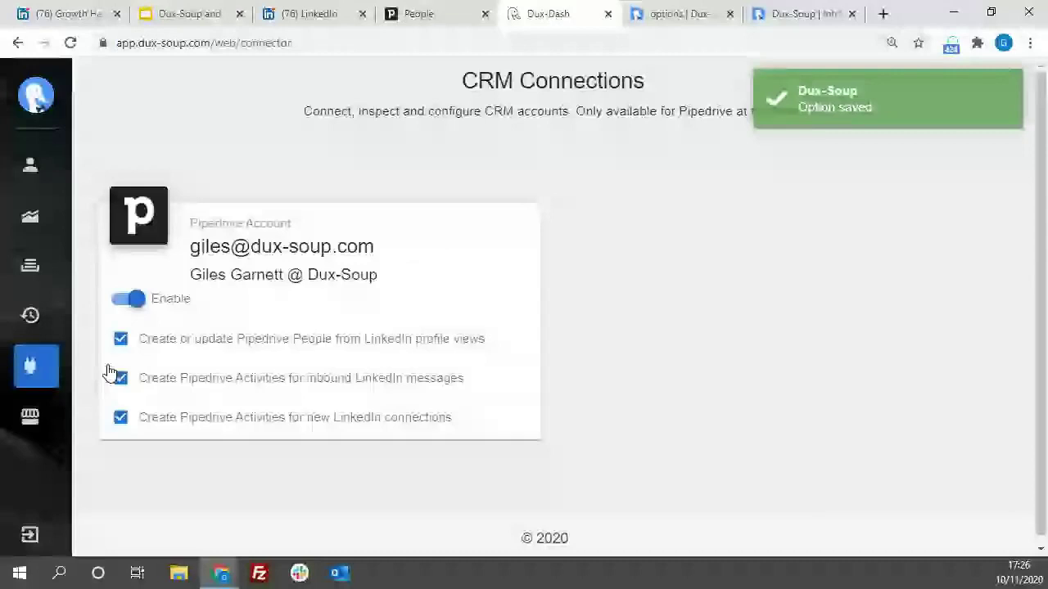
{"action": "left_click", "coordinate": [673, 17]}
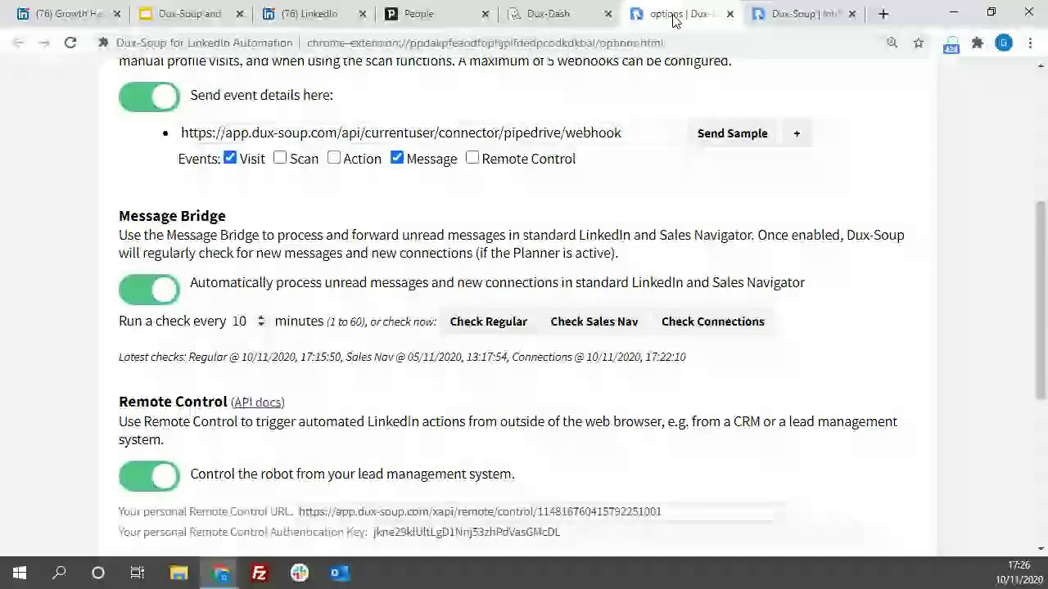
{"action": "key", "text": "alt+Tab"}
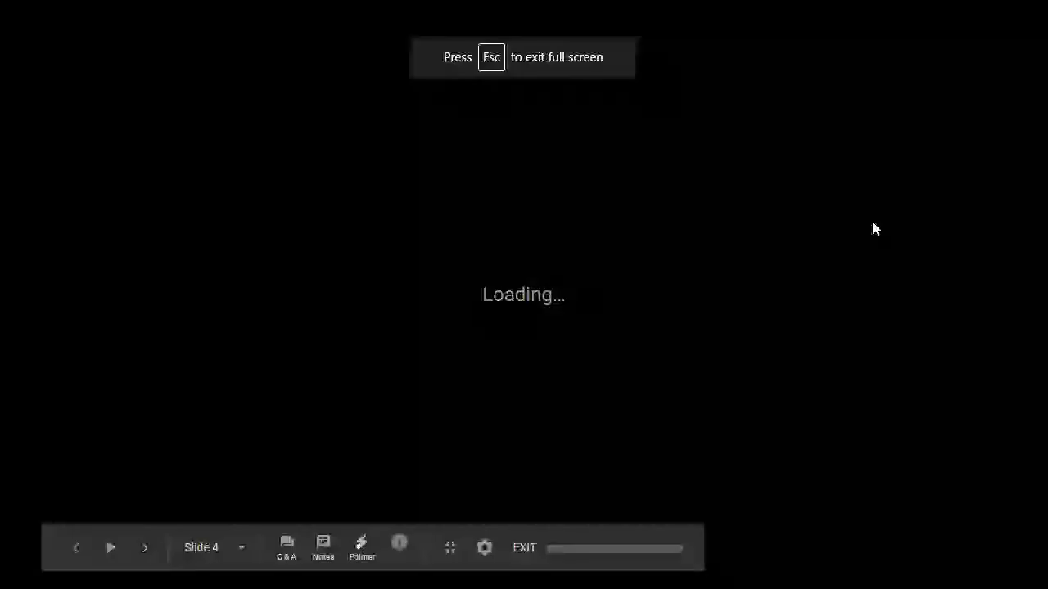
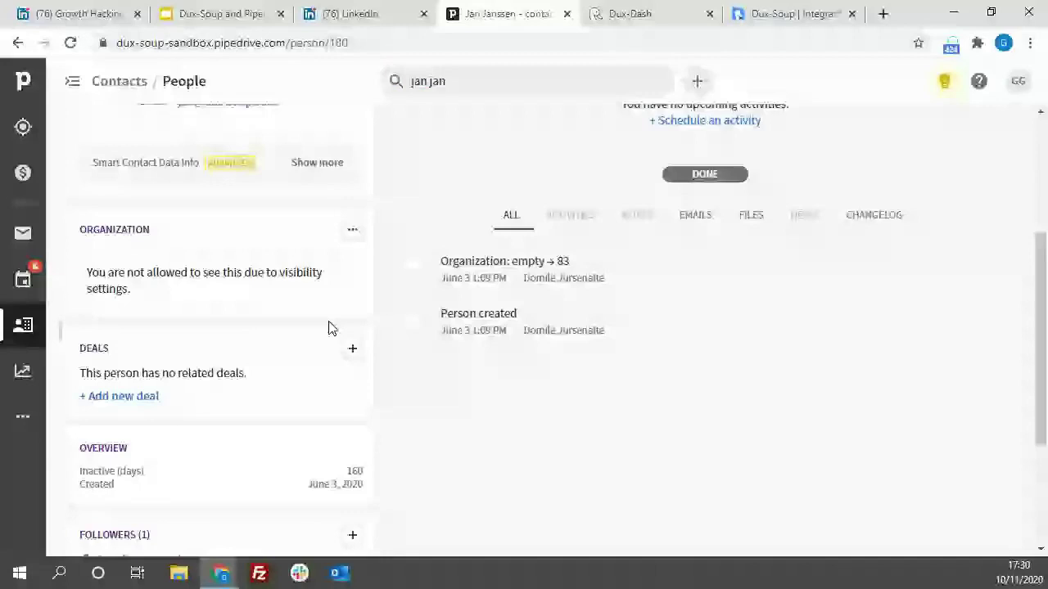
In LinkedIn, open the filtered search of 1st-degree connections and limit the location to Netherlands.
{"action": "scroll", "coordinate": [328, 327], "scroll_direction": "up", "scroll_amount": 3}
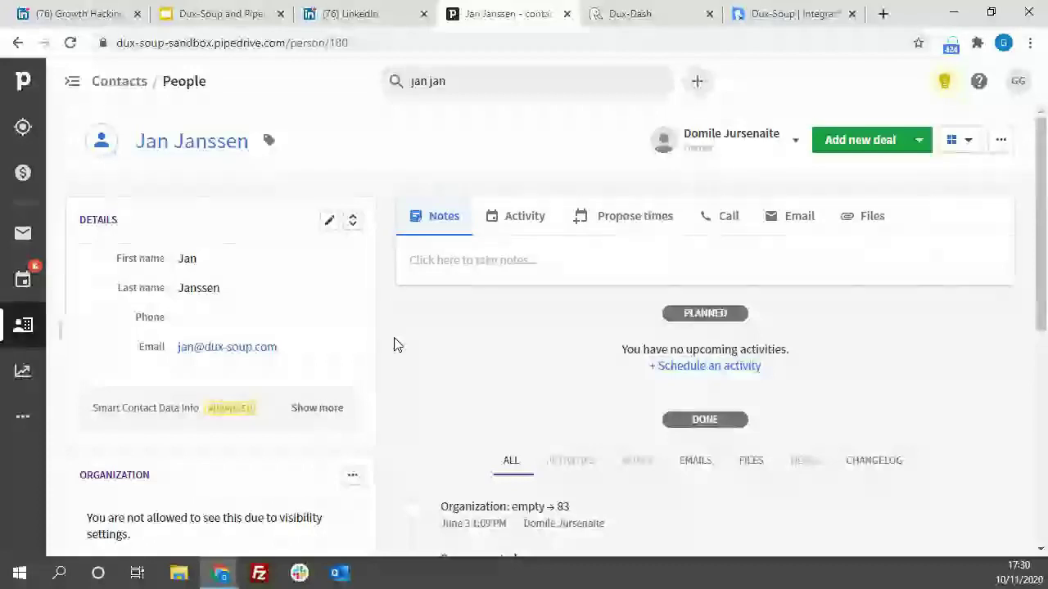
{"action": "left_click", "coordinate": [363, 17]}
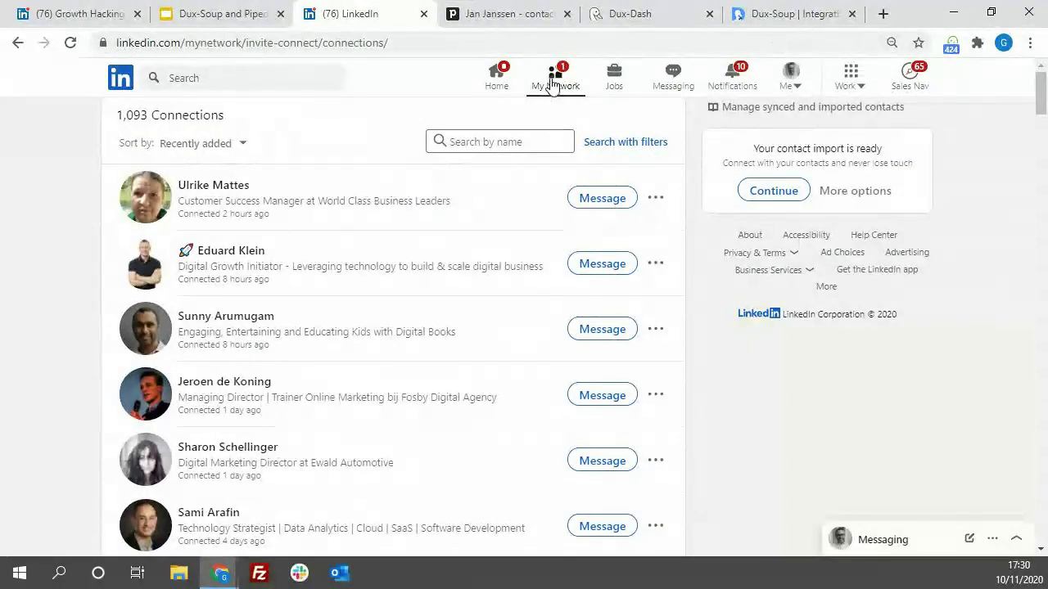
{"action": "left_click", "coordinate": [640, 148]}
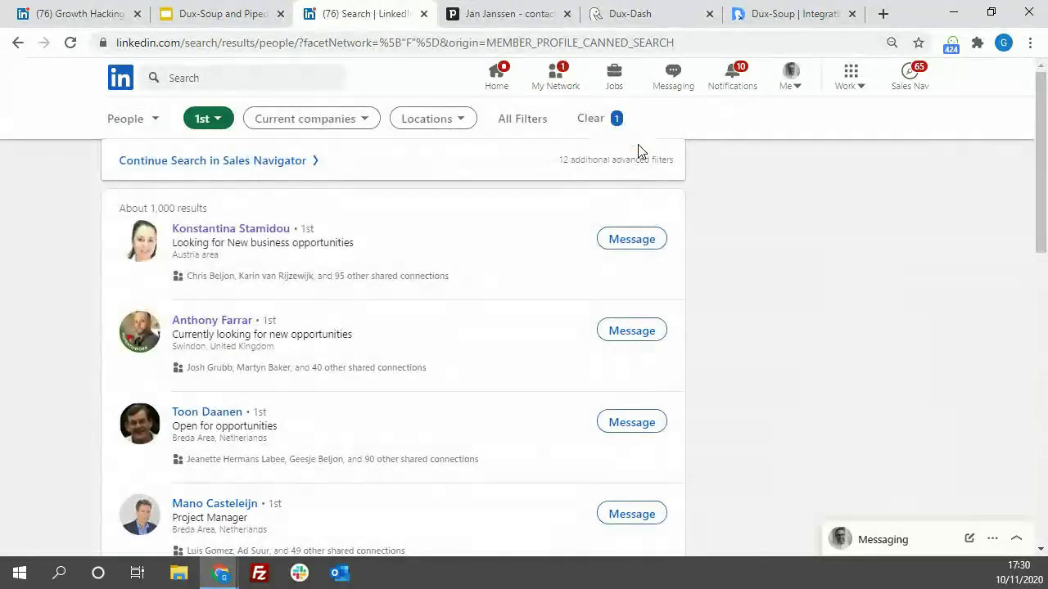
{"action": "left_click", "coordinate": [463, 120]}
{"action": "left_click", "coordinate": [409, 258]}
{"action": "left_click", "coordinate": [609, 312]}
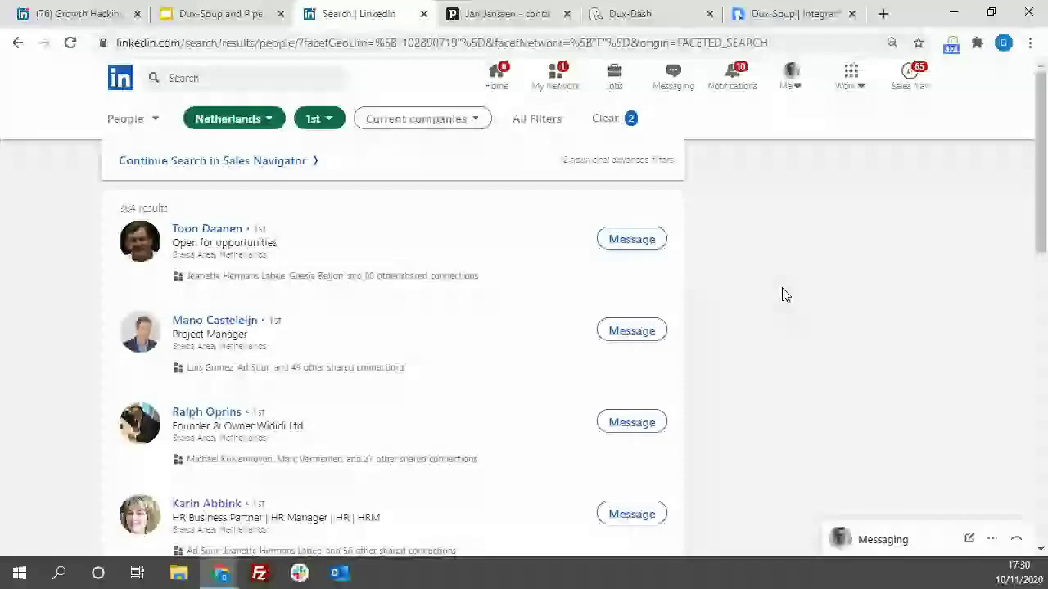
Change the location filter of the connections search from Netherlands to London, England Metropolitan Area.
{"action": "left_click", "coordinate": [271, 121]}
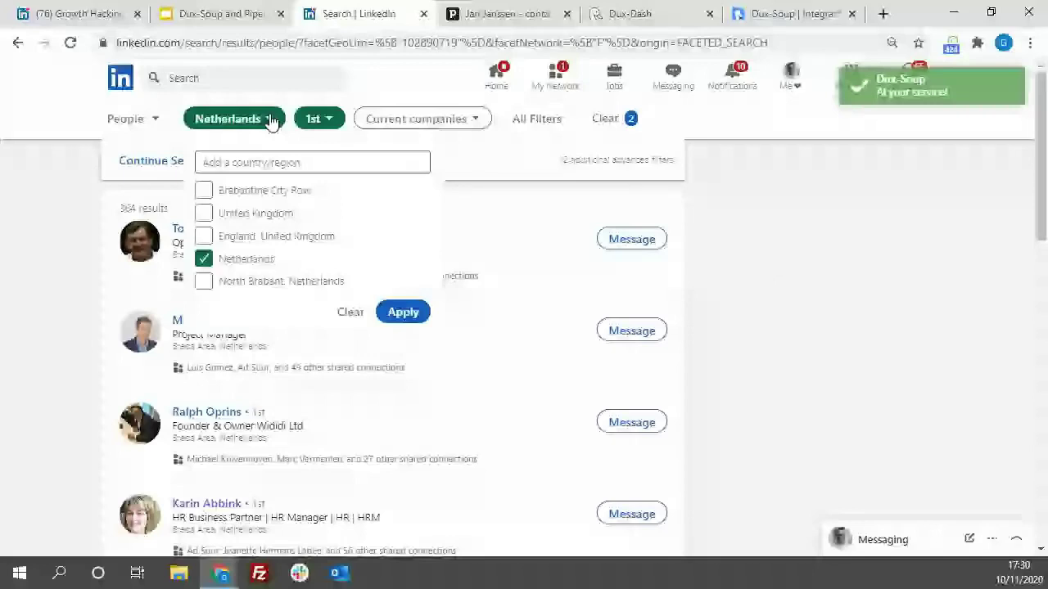
{"action": "type", "text": "london"}
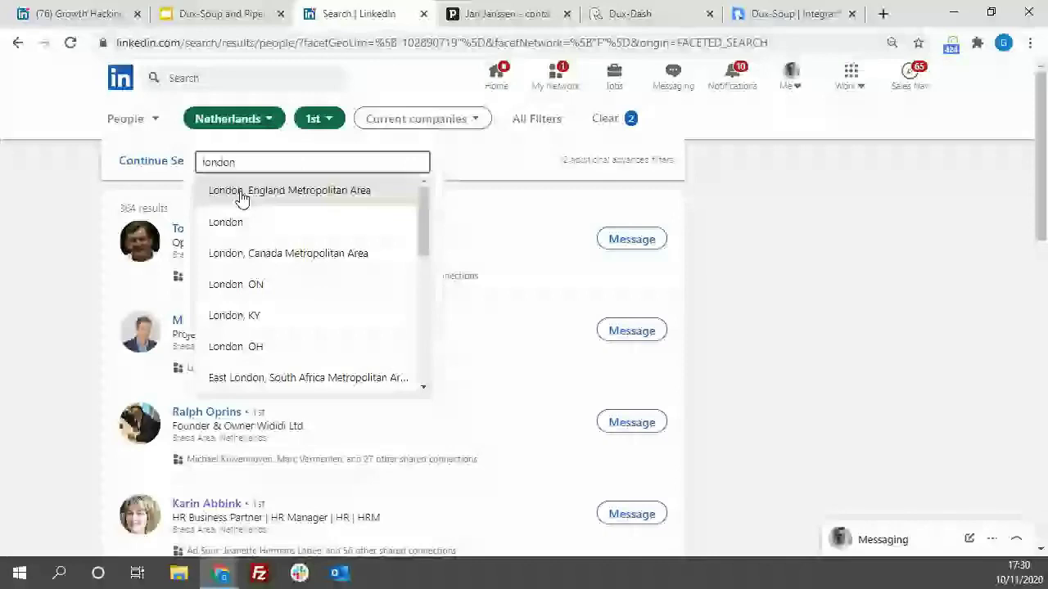
{"action": "left_click", "coordinate": [242, 196]}
{"action": "left_click", "coordinate": [403, 335]}
{"action": "scroll", "coordinate": [833, 289], "scroll_direction": "down", "scroll_amount": 3}
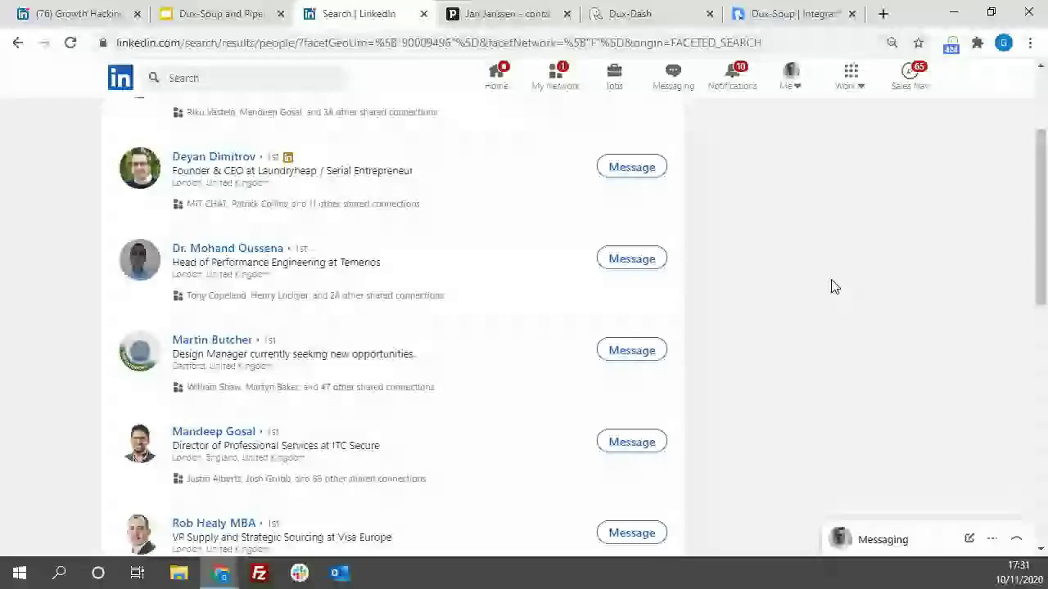
In Pipedrive's People list, open the contact from EKO and examine the LinkedIn location, industry and degree fields.
{"action": "left_click", "coordinate": [631, 13]}
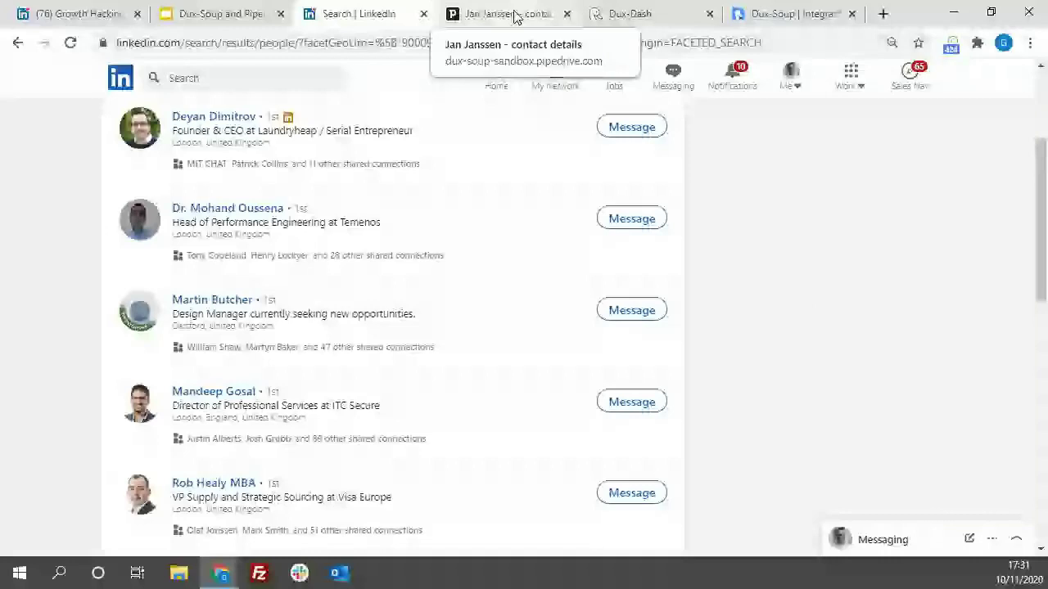
{"action": "left_click", "coordinate": [515, 16]}
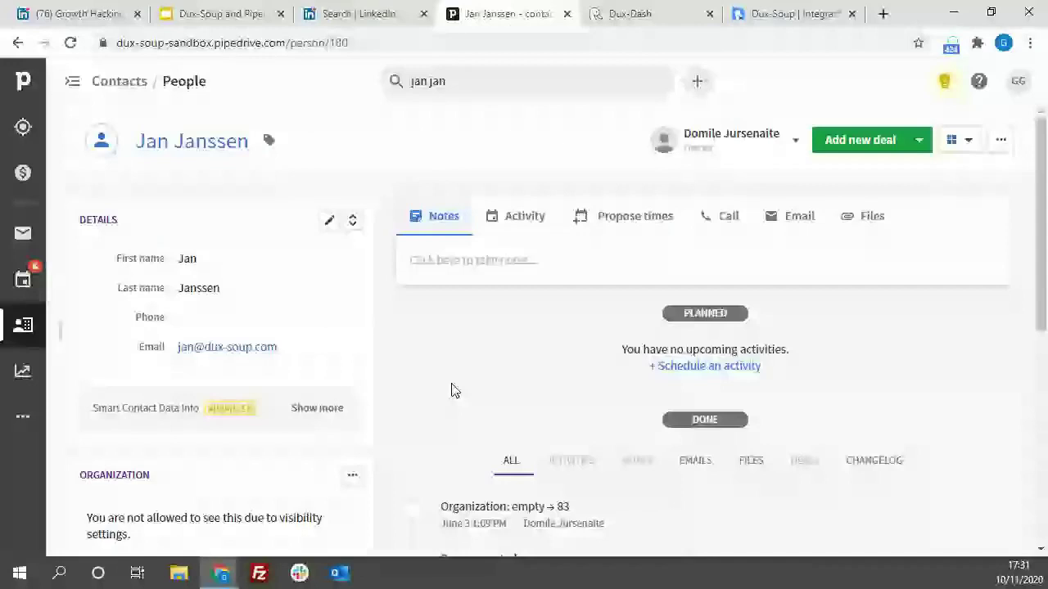
{"action": "left_click", "coordinate": [23, 325]}
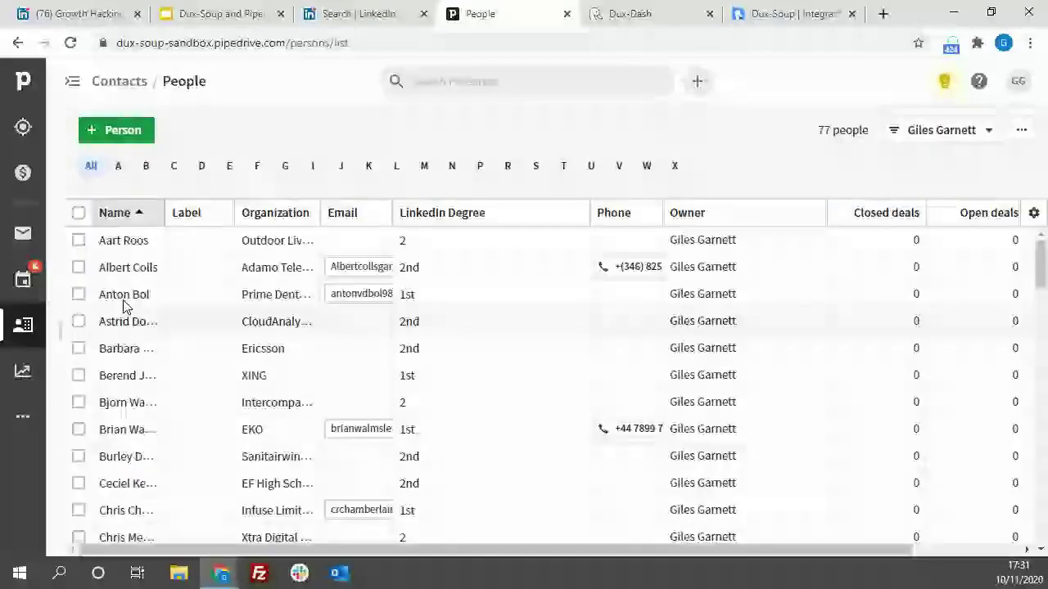
{"action": "left_click", "coordinate": [125, 429]}
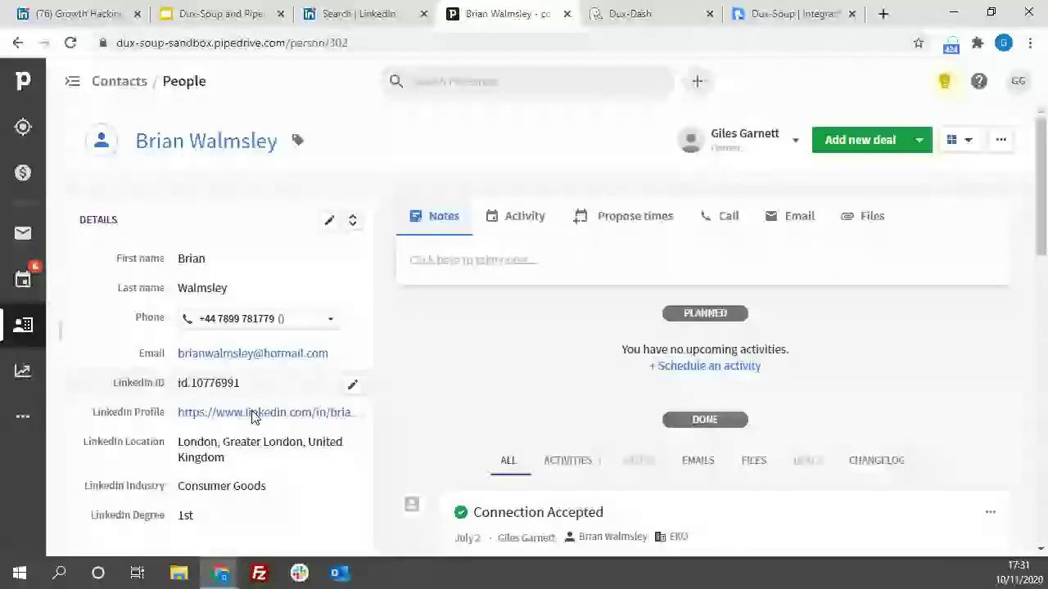
{"action": "scroll", "coordinate": [238, 393], "scroll_direction": "down", "scroll_amount": 1}
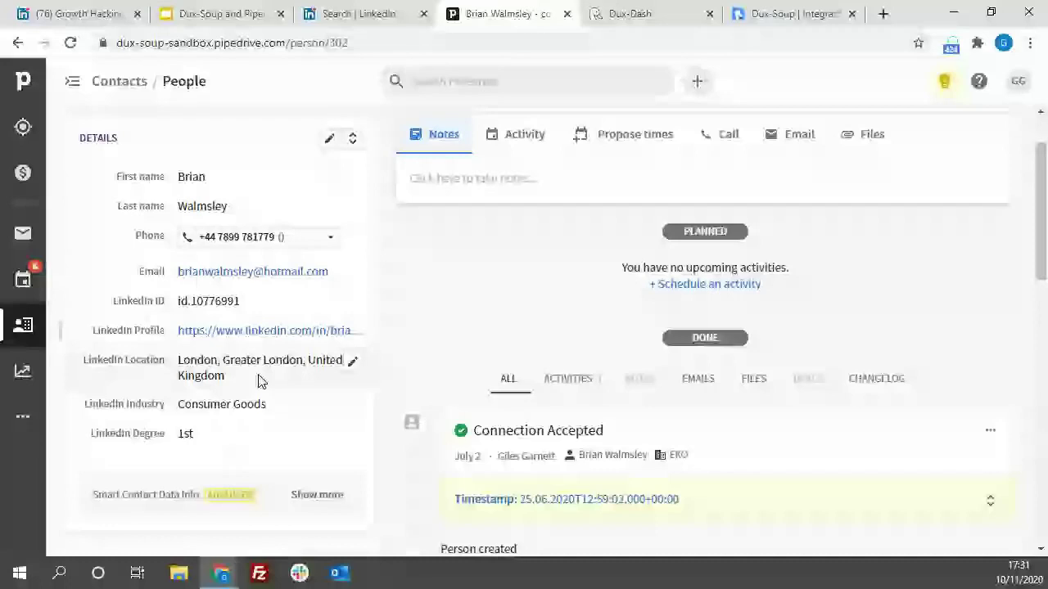
Return to LinkedIn and review the 1st-degree connections filtered to the London, England Metropolitan Area.
{"action": "left_click", "coordinate": [371, 21]}
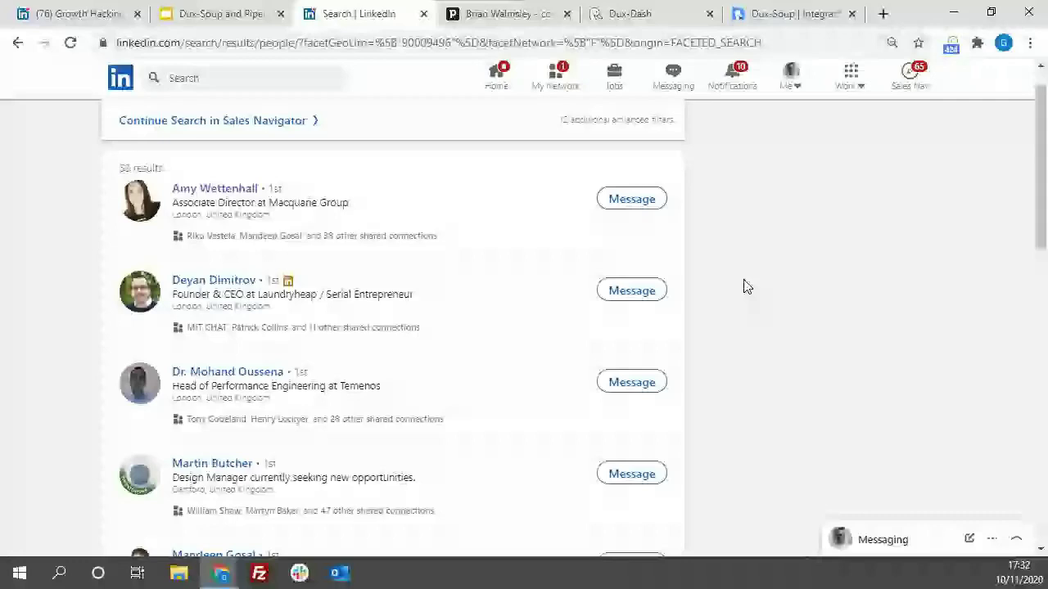
{"action": "scroll", "coordinate": [747, 282], "scroll_direction": "up", "scroll_amount": 1}
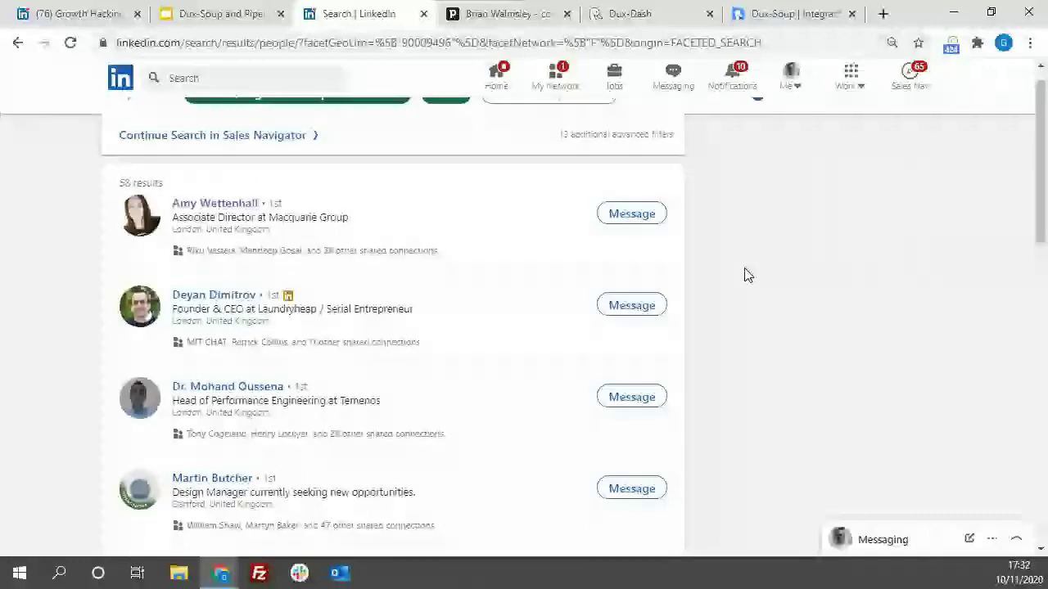
{"action": "scroll", "coordinate": [747, 275], "scroll_direction": "up", "scroll_amount": 1}
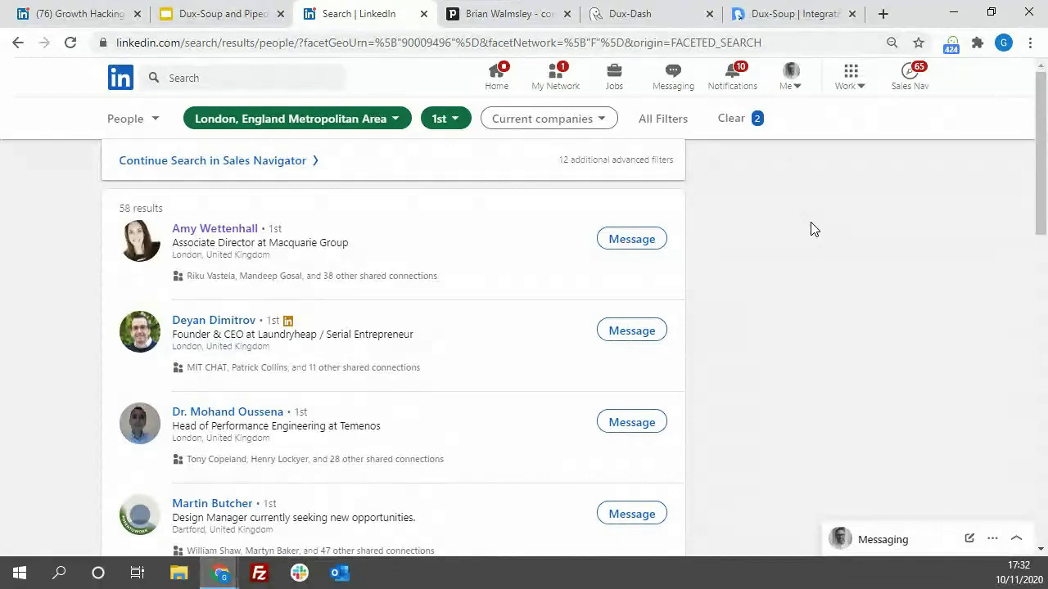
In Pipedrive, list the people under the letter J, search for the Dux-Soup contact by name and open that person's record.
{"action": "key", "text": "ctrl+Tab"}
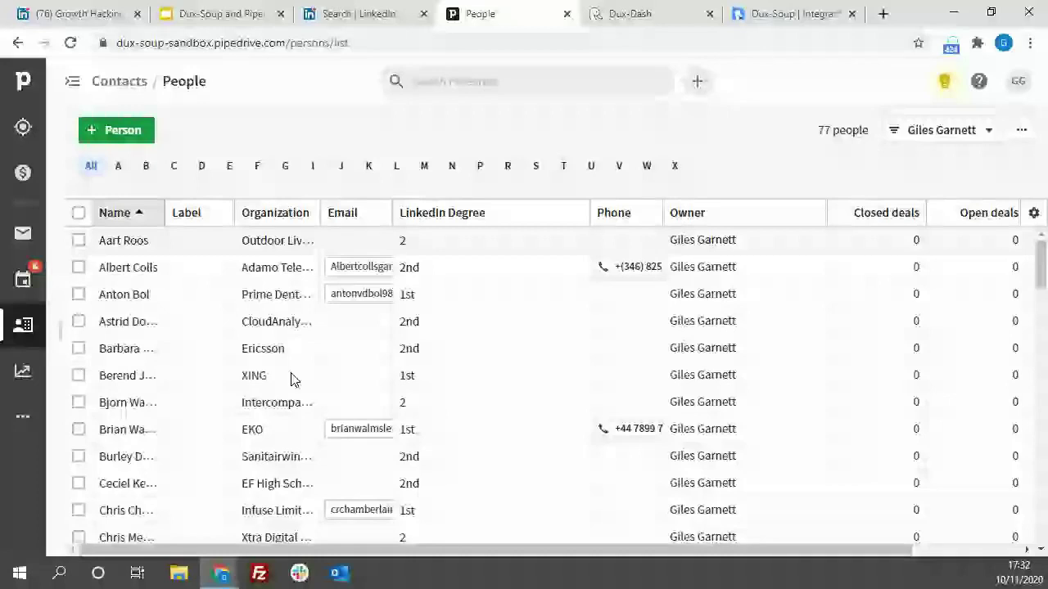
{"action": "left_click", "coordinate": [340, 166]}
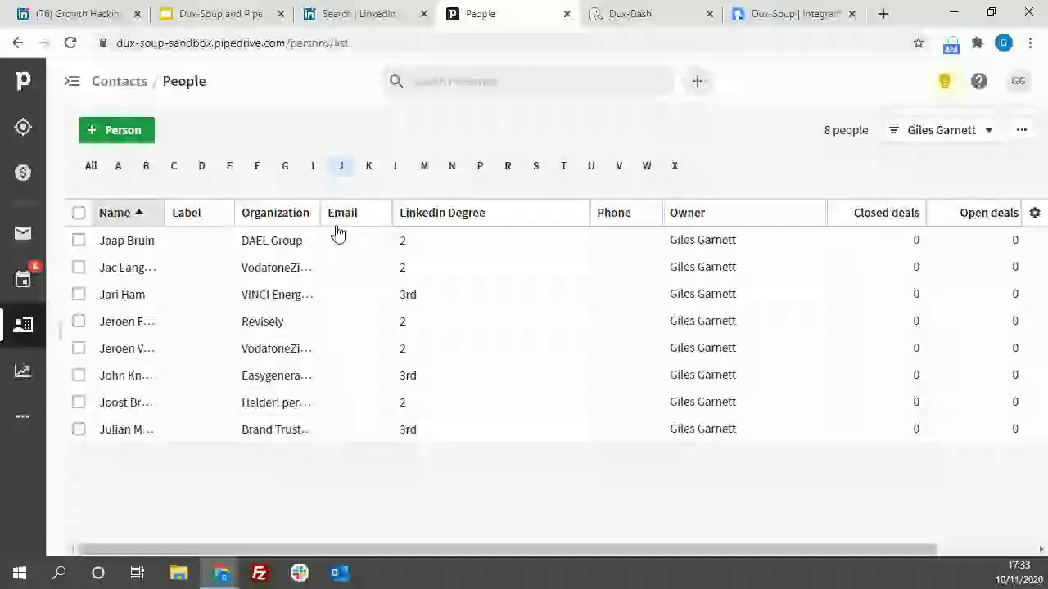
{"action": "left_click", "coordinate": [451, 81]}
{"action": "type", "text": "giles"}
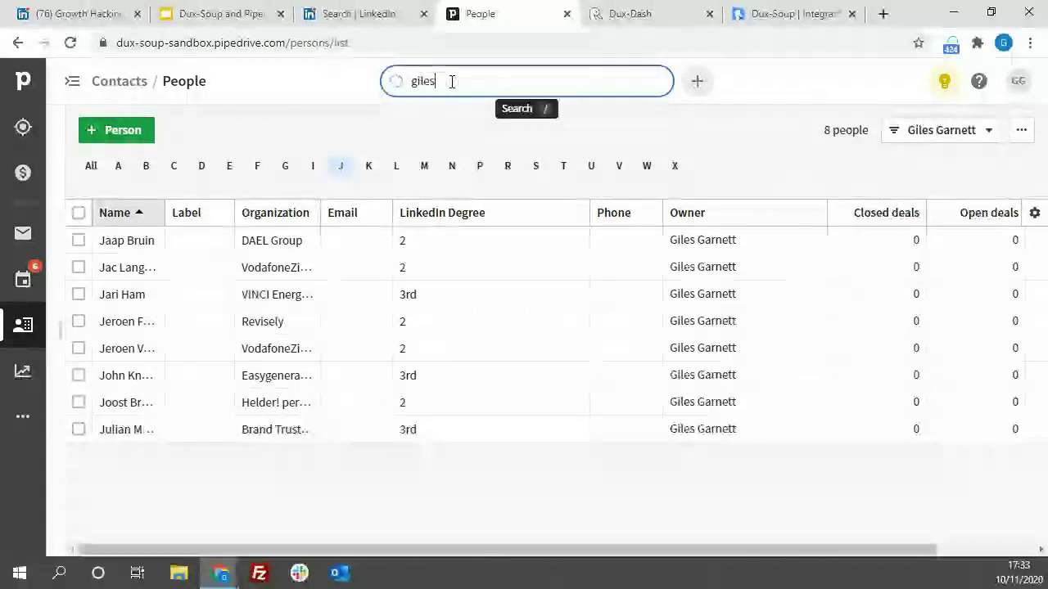
{"action": "type", "text": " gar"}
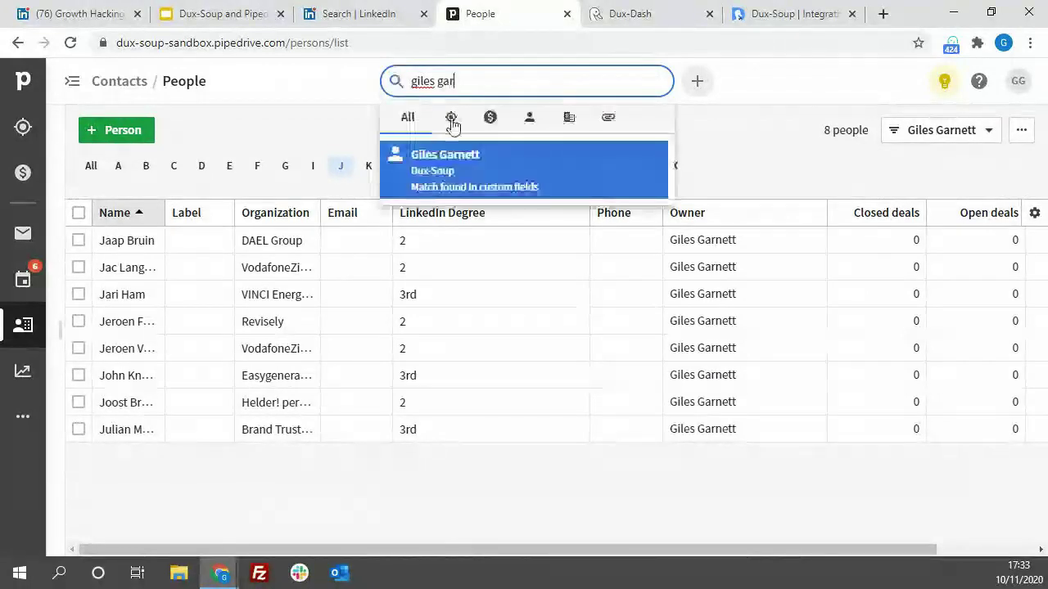
{"action": "left_click", "coordinate": [448, 161]}
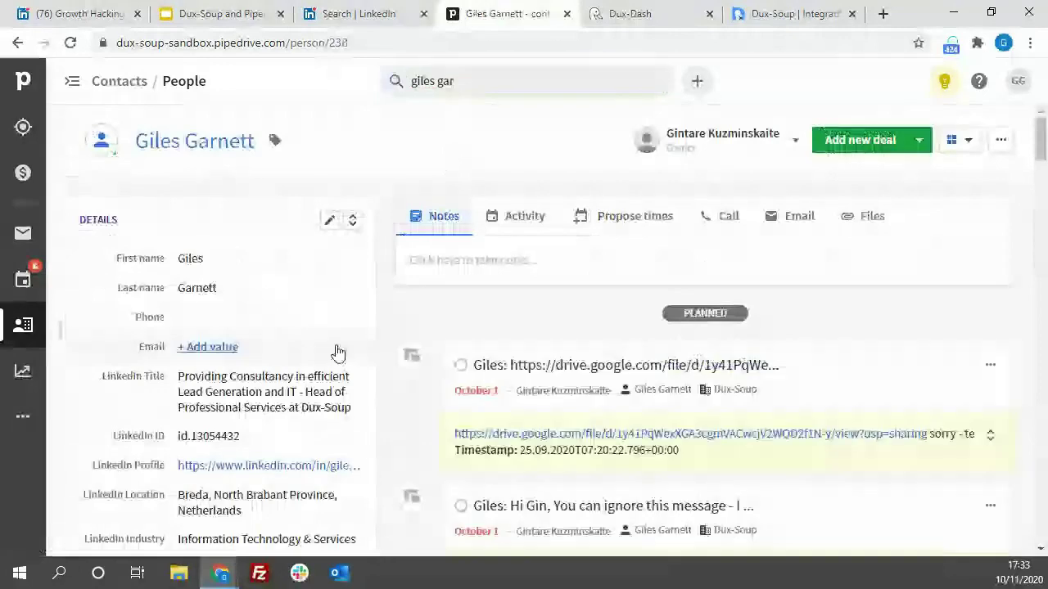
Examine the contact's LinkedIn ID and profile details and show the Dux-Soup actions available for this person.
{"action": "scroll", "coordinate": [360, 321], "scroll_direction": "down", "scroll_amount": 1}
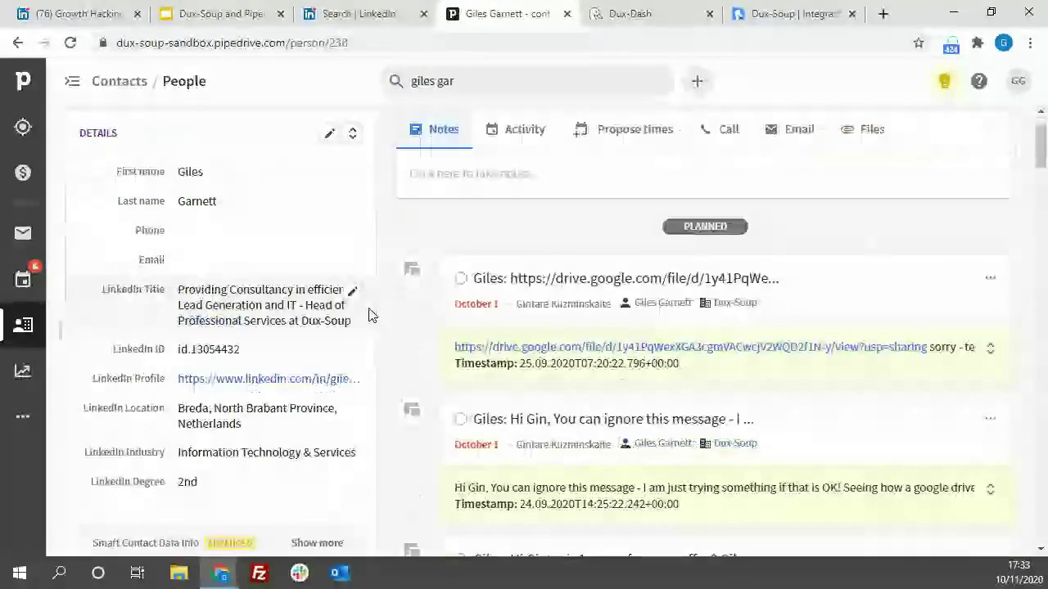
{"action": "scroll", "coordinate": [368, 315], "scroll_direction": "down", "scroll_amount": 1}
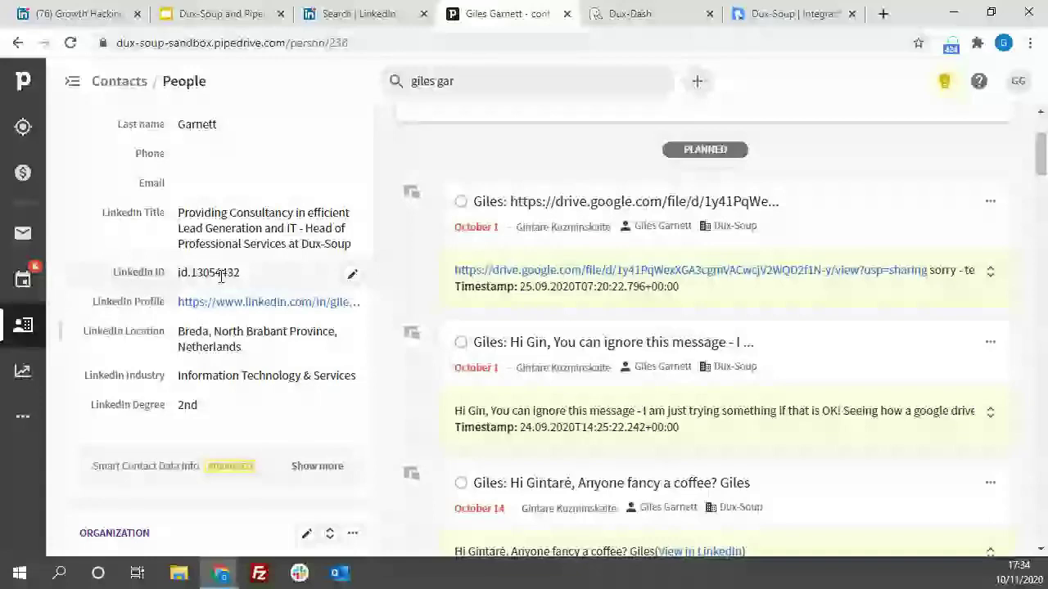
{"action": "scroll", "coordinate": [831, 228], "scroll_direction": "up", "scroll_amount": 3}
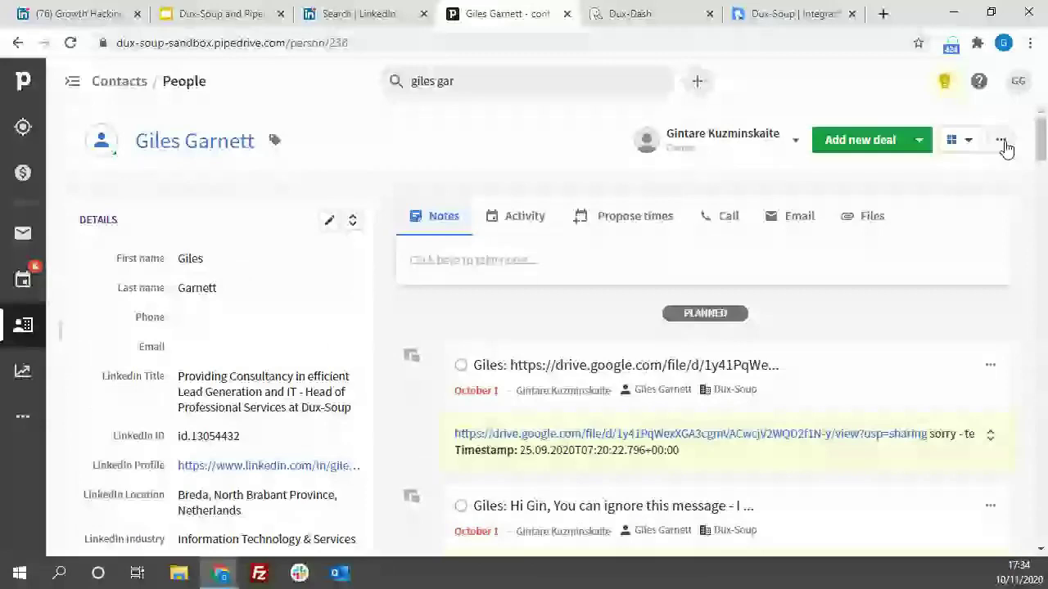
{"action": "left_click", "coordinate": [1001, 141]}
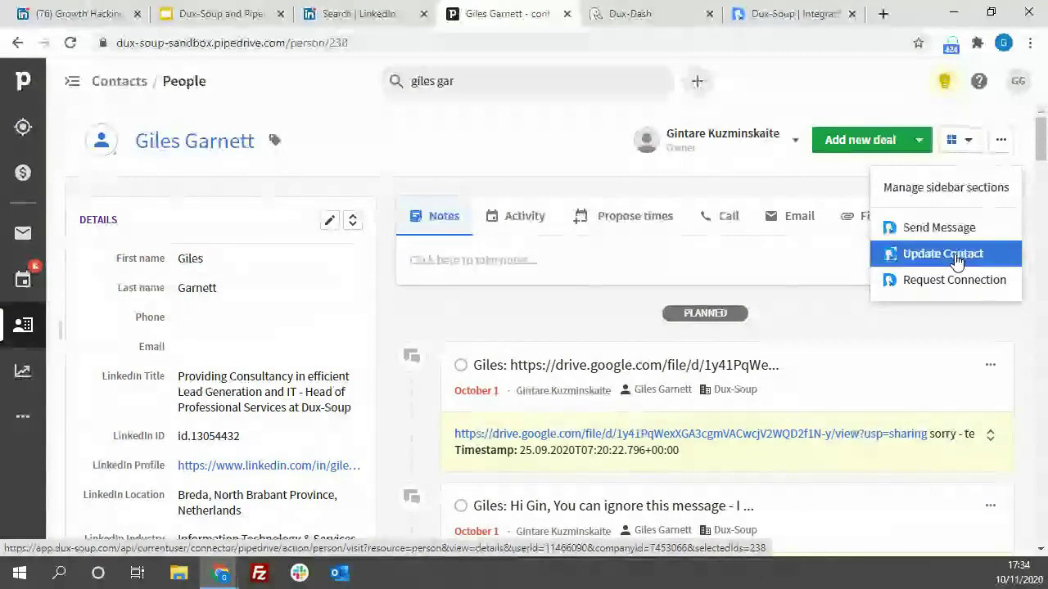
{"action": "left_click", "coordinate": [952, 45]}
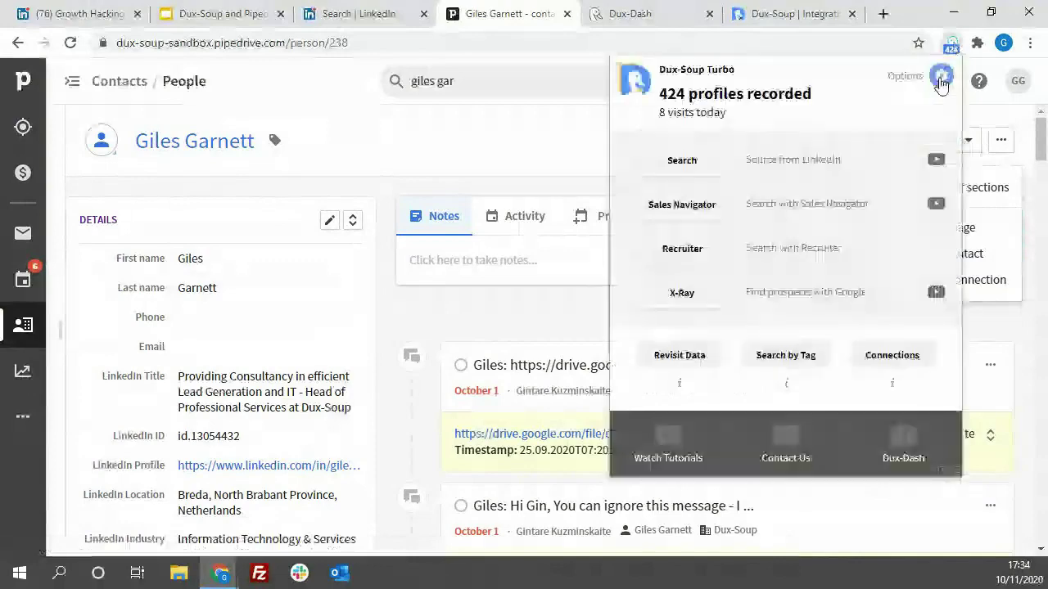
{"action": "left_click", "coordinate": [940, 78]}
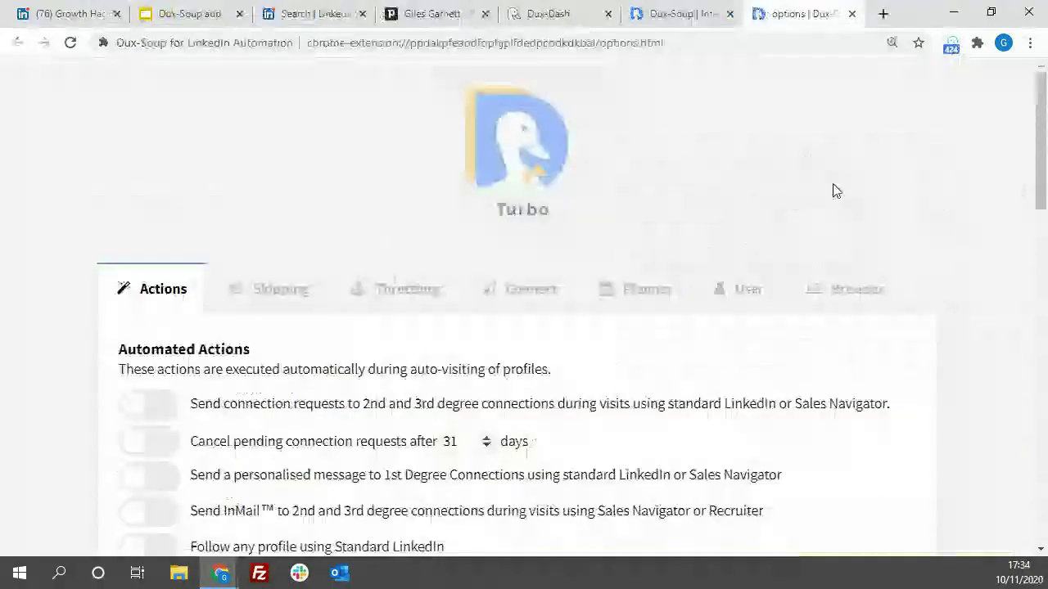
{"action": "scroll", "coordinate": [978, 169], "scroll_direction": "down", "scroll_amount": 1}
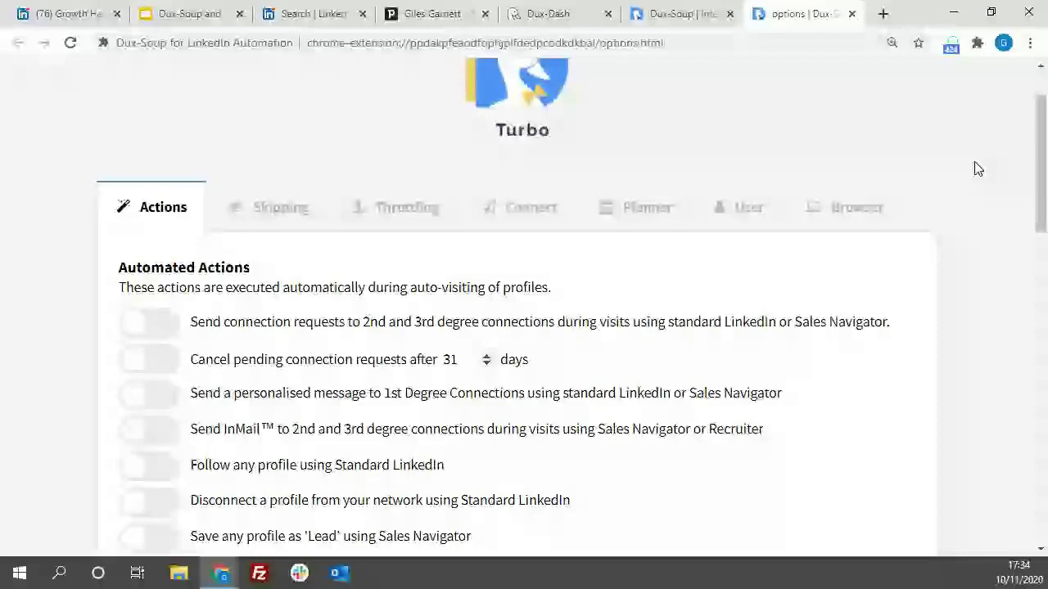
{"action": "key", "text": "ctrl+w"}
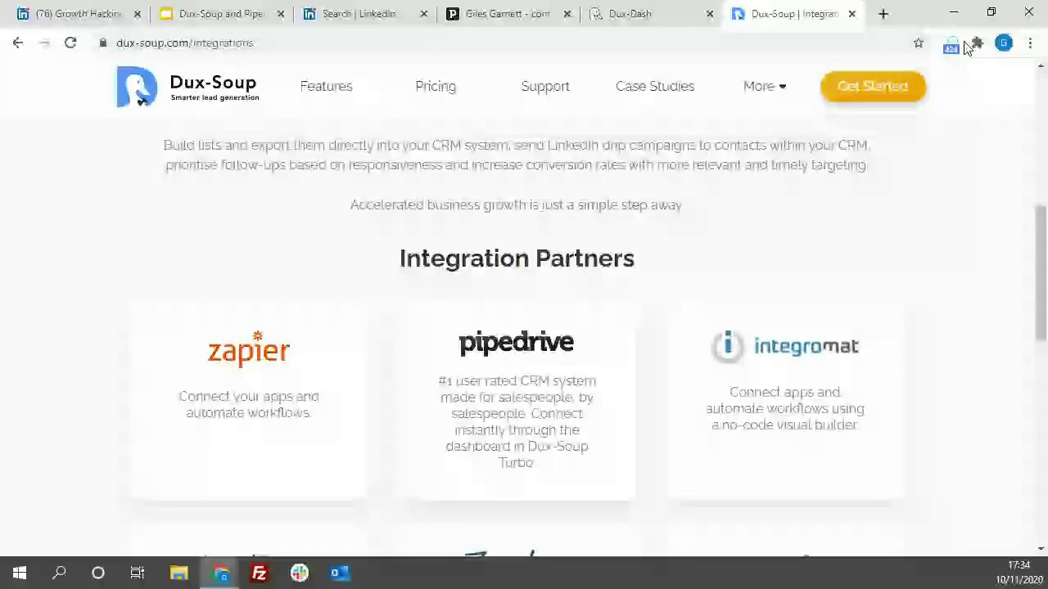
Open the Dux-Soup extension's options and examine the robot speed and daily limits in the throttling settings.
{"action": "left_click", "coordinate": [952, 46]}
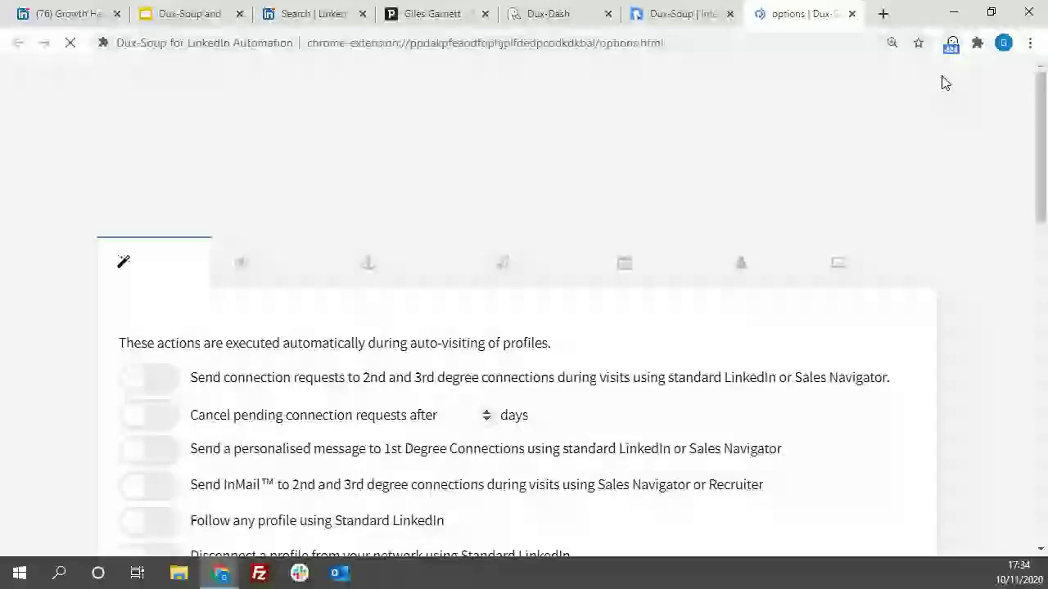
{"action": "scroll", "coordinate": [380, 217], "scroll_direction": "down", "scroll_amount": 1}
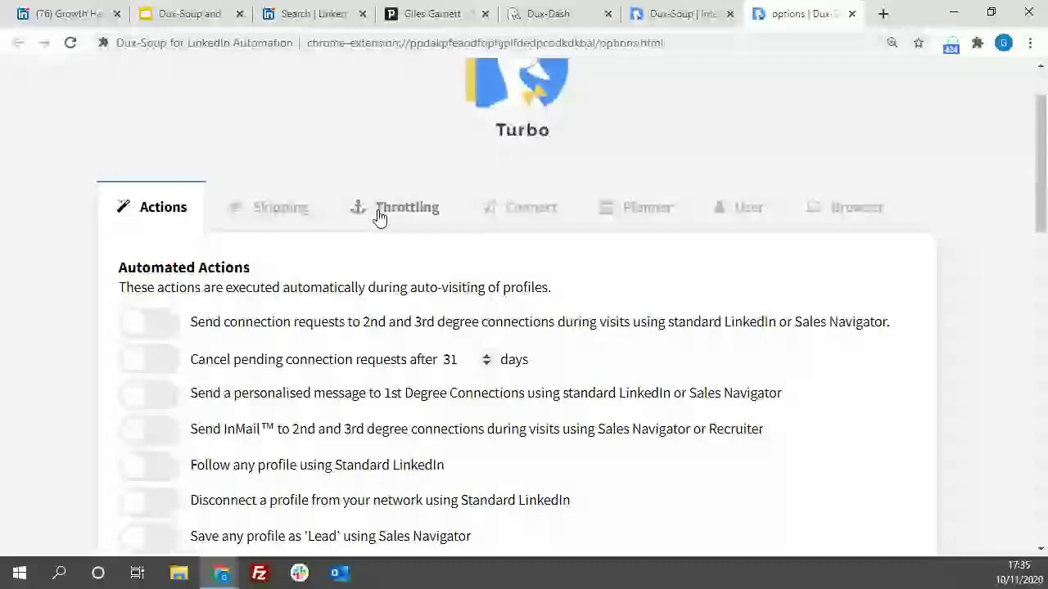
{"action": "left_click", "coordinate": [401, 211]}
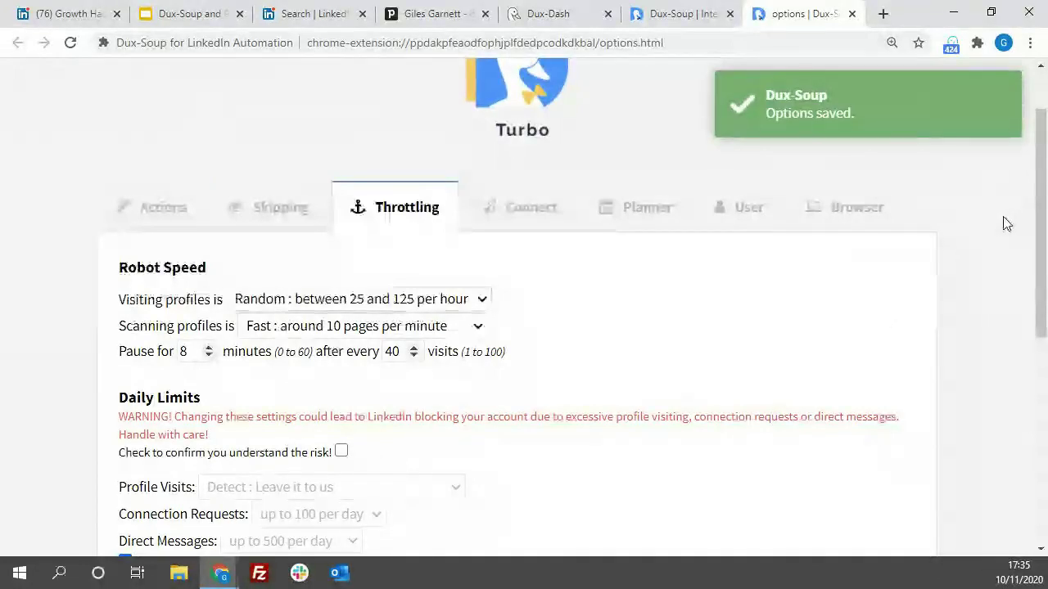
{"action": "scroll", "coordinate": [1002, 229], "scroll_direction": "down", "scroll_amount": 1}
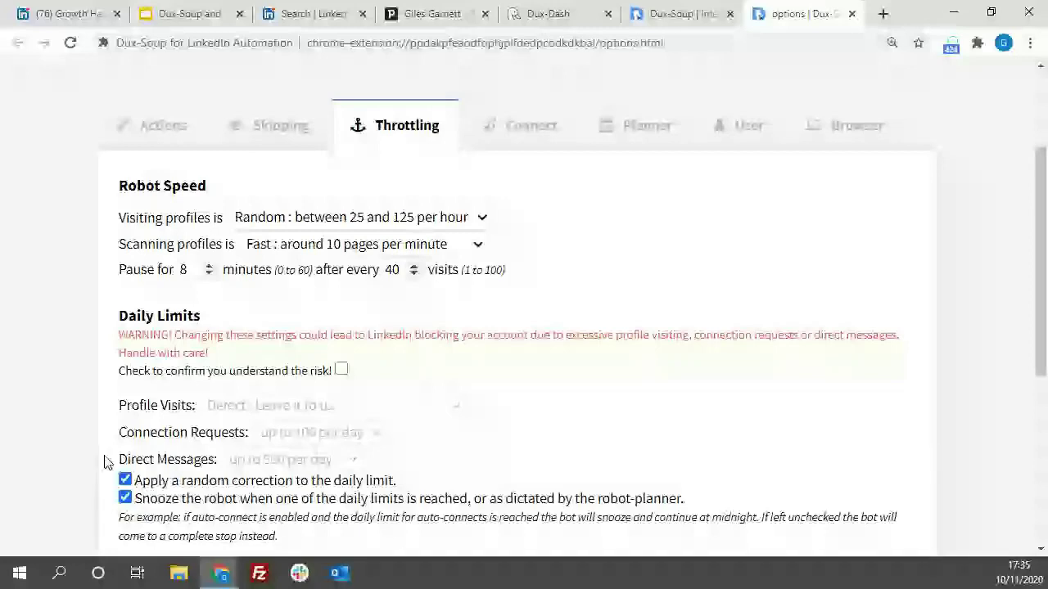
Acknowledge the daily limits risk, view the available profile visit limits without choosing one, and clear the acknowledgement.
{"action": "left_click", "coordinate": [341, 370]}
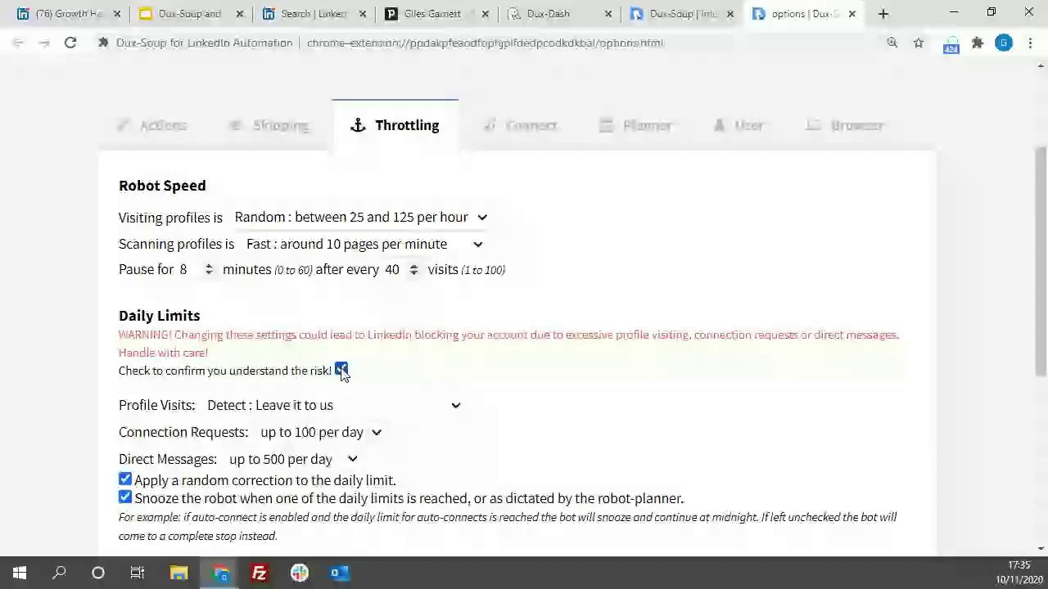
{"action": "left_click", "coordinate": [457, 406]}
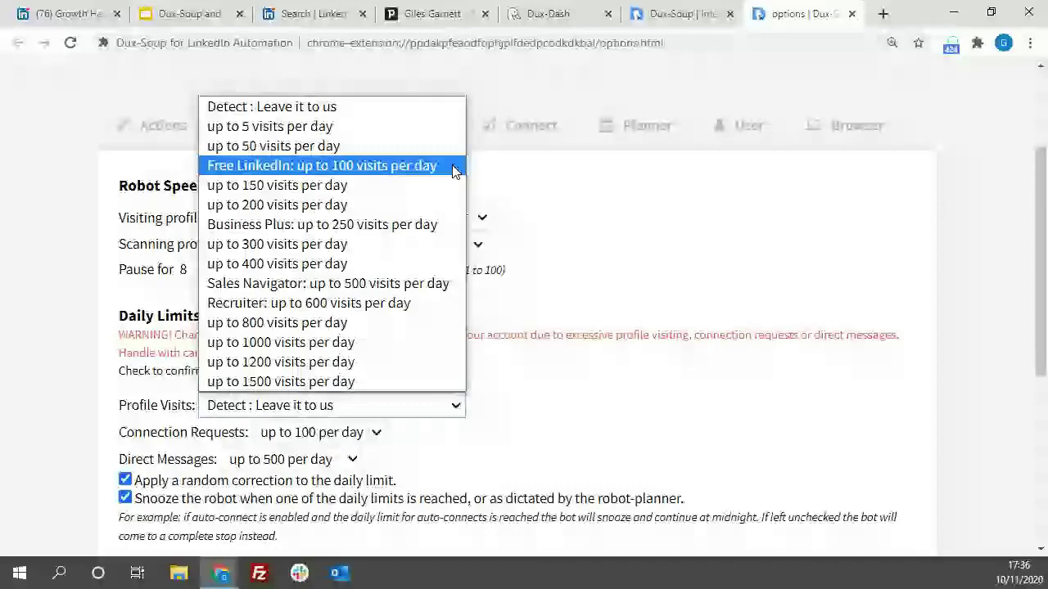
{"action": "left_click", "coordinate": [588, 394]}
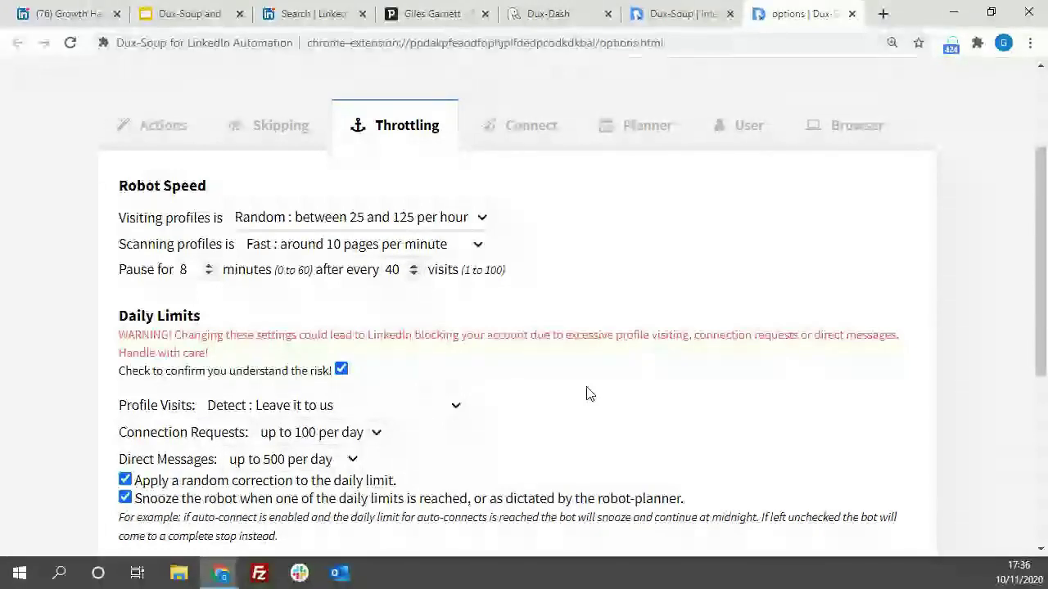
{"action": "left_click", "coordinate": [340, 370]}
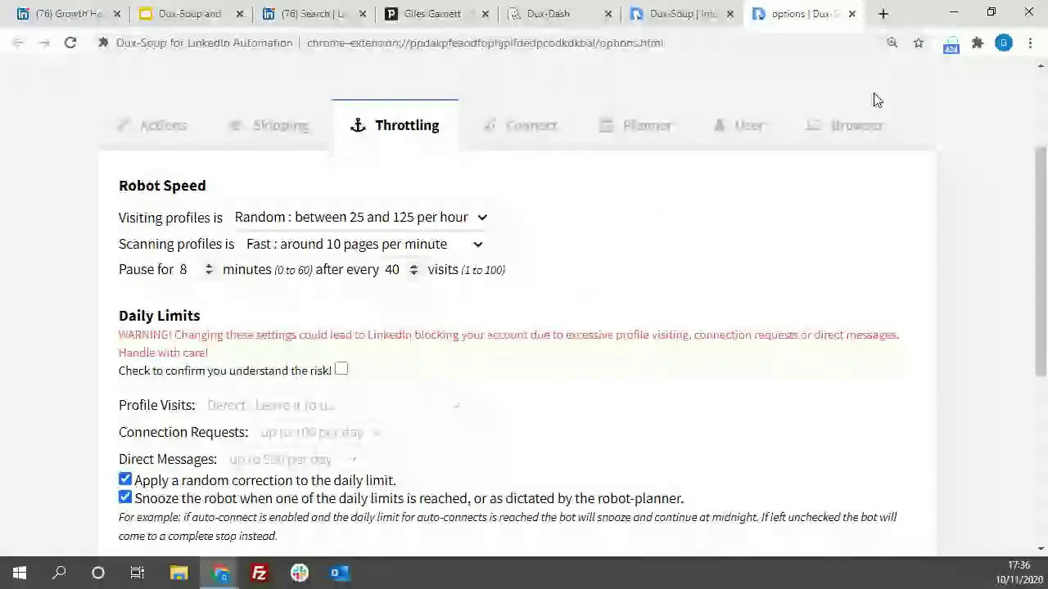
In a new browser tab, search the Dux-Soup blog for "pro" and open the article "Best Practices for Dux-Soup Pro".
{"action": "left_click", "coordinate": [883, 14]}
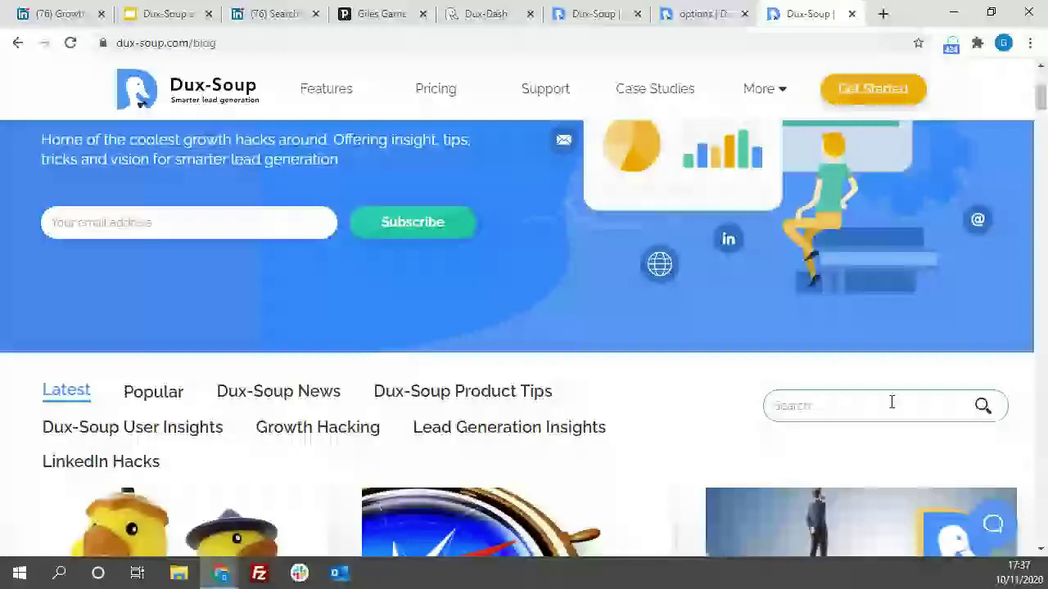
{"action": "type", "text": "pro"}
{"action": "key", "text": "Return"}
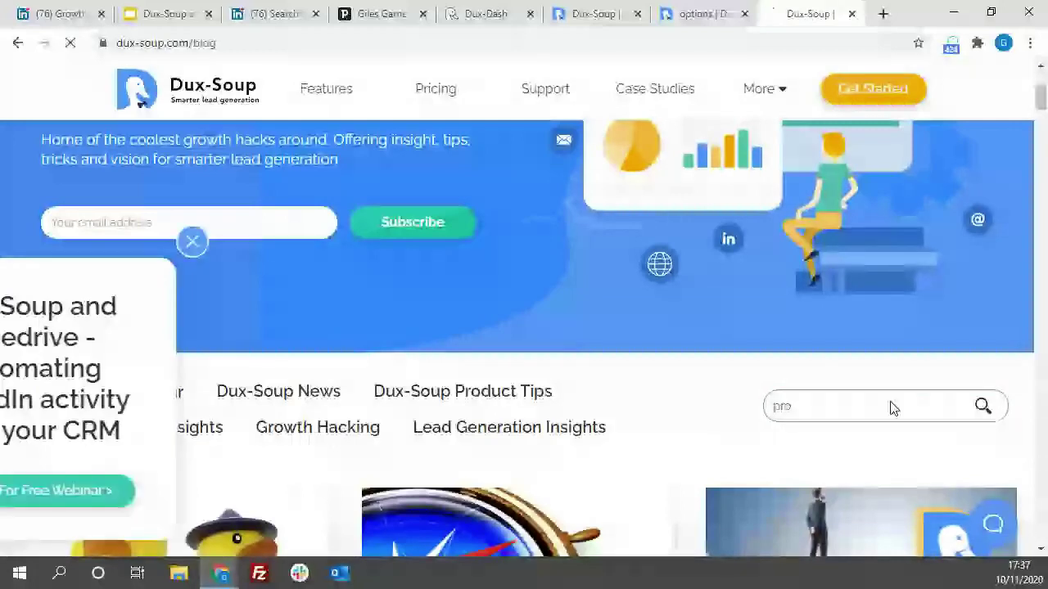
{"action": "scroll", "coordinate": [911, 296], "scroll_direction": "down", "scroll_amount": 5}
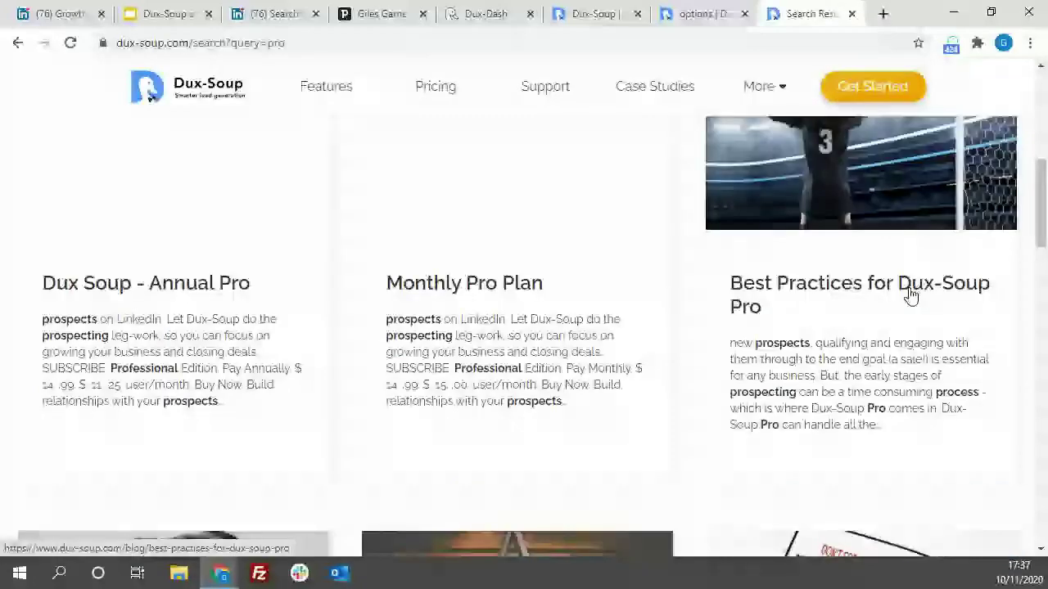
{"action": "left_click", "coordinate": [911, 296]}
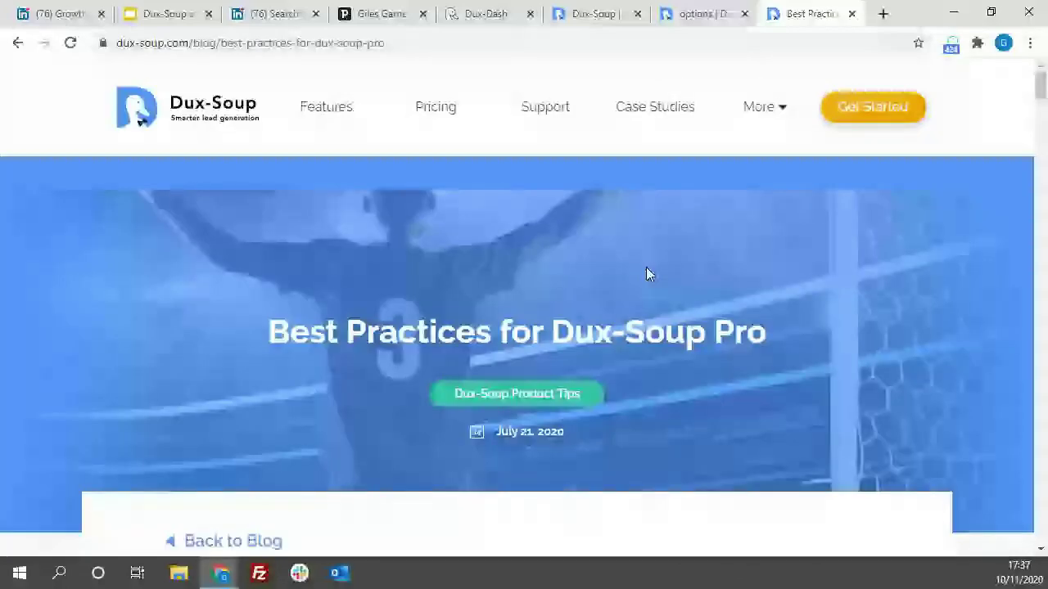
Read through the article's advice on managing limits, withdrawing invitations, relevance and using multiple accounts.
{"action": "scroll", "coordinate": [857, 279], "scroll_direction": "down", "scroll_amount": 5}
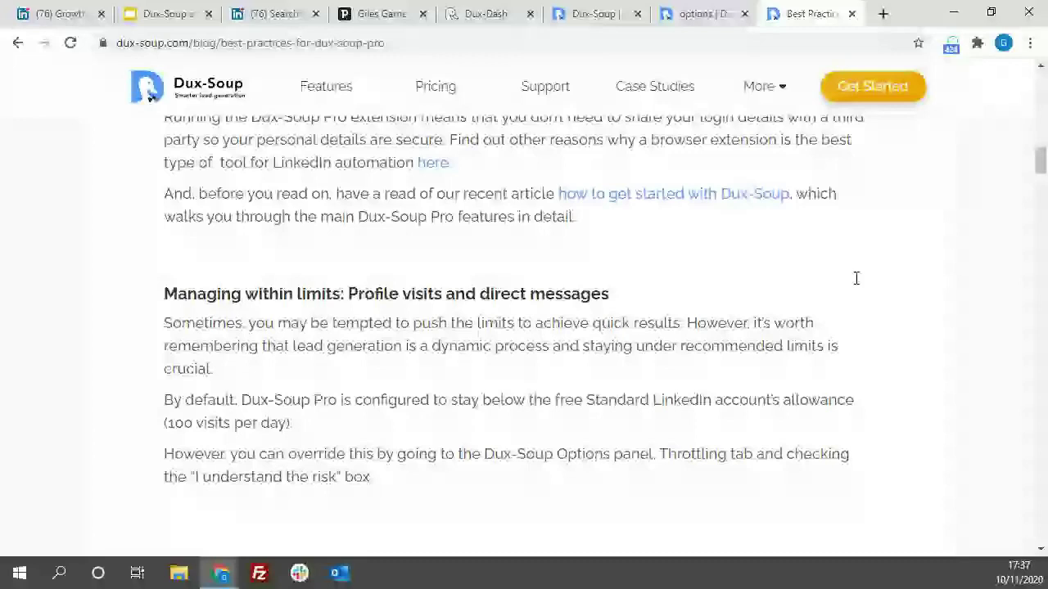
{"action": "scroll", "coordinate": [768, 298], "scroll_direction": "down", "scroll_amount": 3}
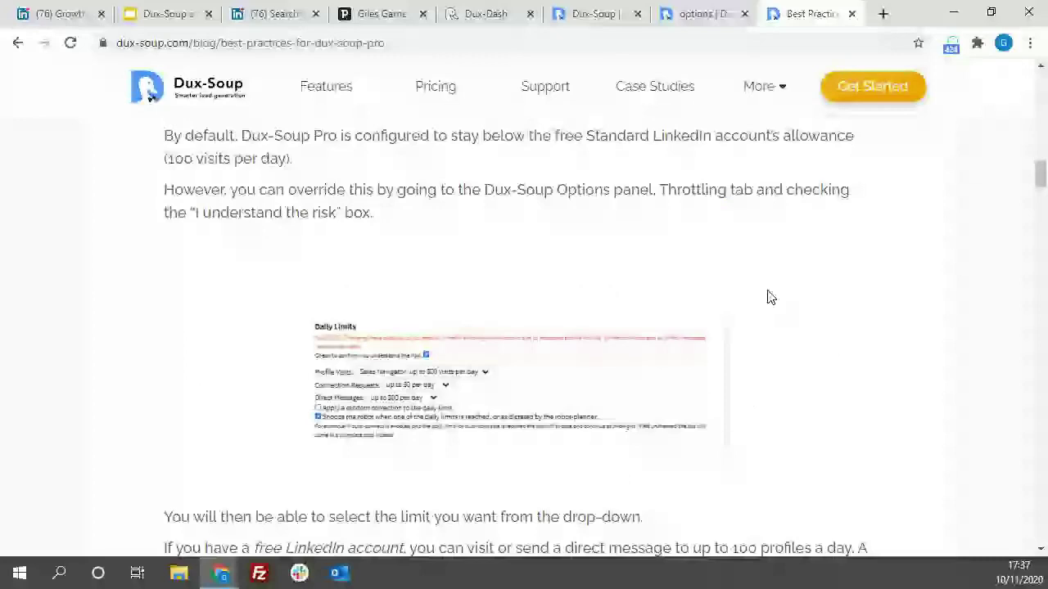
{"action": "scroll", "coordinate": [768, 297], "scroll_direction": "down", "scroll_amount": 3}
{"action": "scroll", "coordinate": [792, 304], "scroll_direction": "down", "scroll_amount": 5}
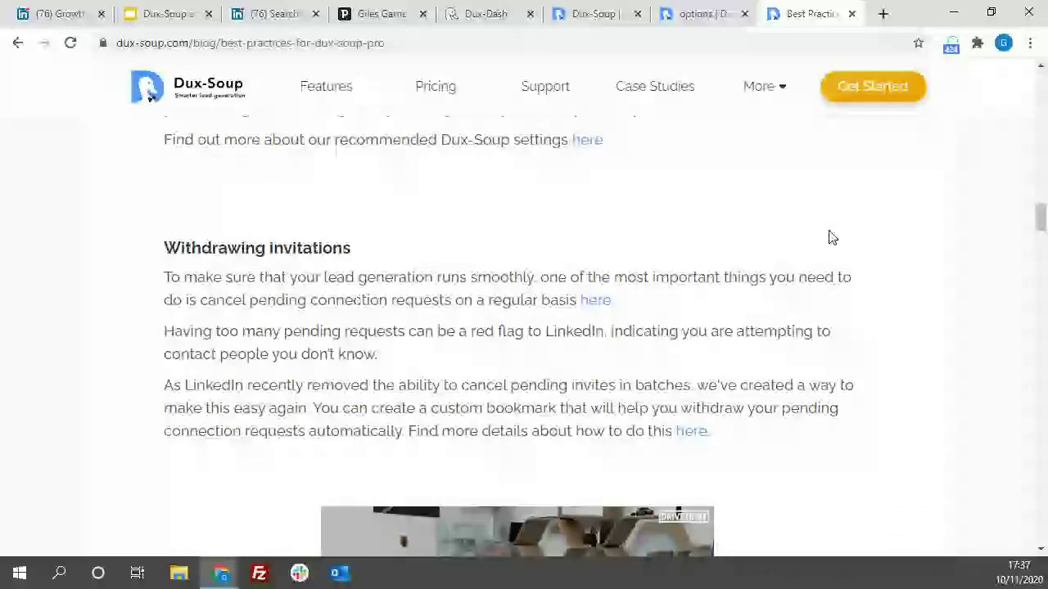
{"action": "scroll", "coordinate": [831, 237], "scroll_direction": "down", "scroll_amount": 3}
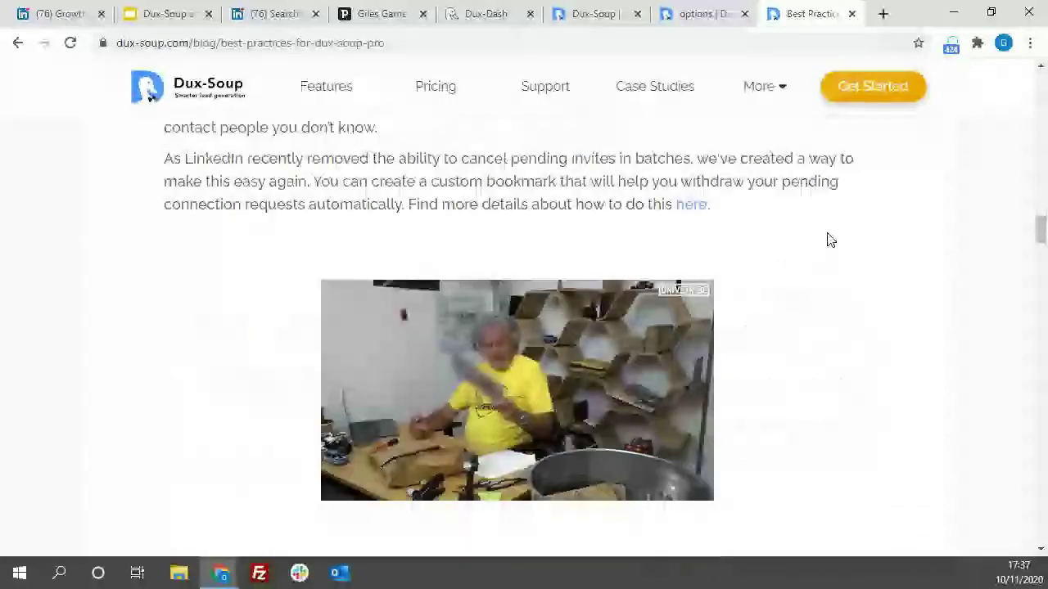
{"action": "scroll", "coordinate": [827, 246], "scroll_direction": "down", "scroll_amount": 5}
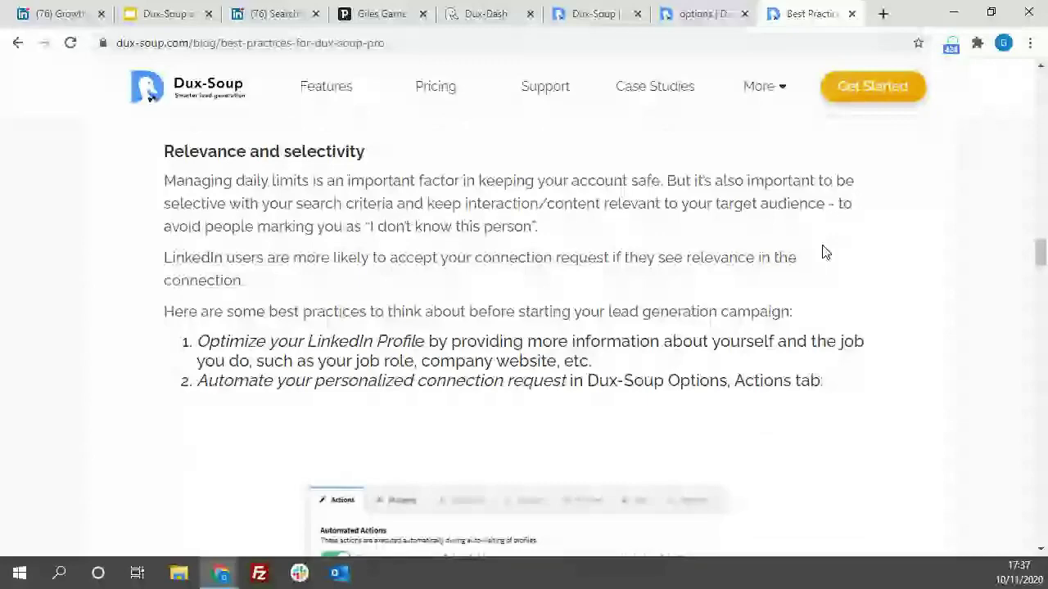
{"action": "scroll", "coordinate": [823, 249], "scroll_direction": "down", "scroll_amount": 8}
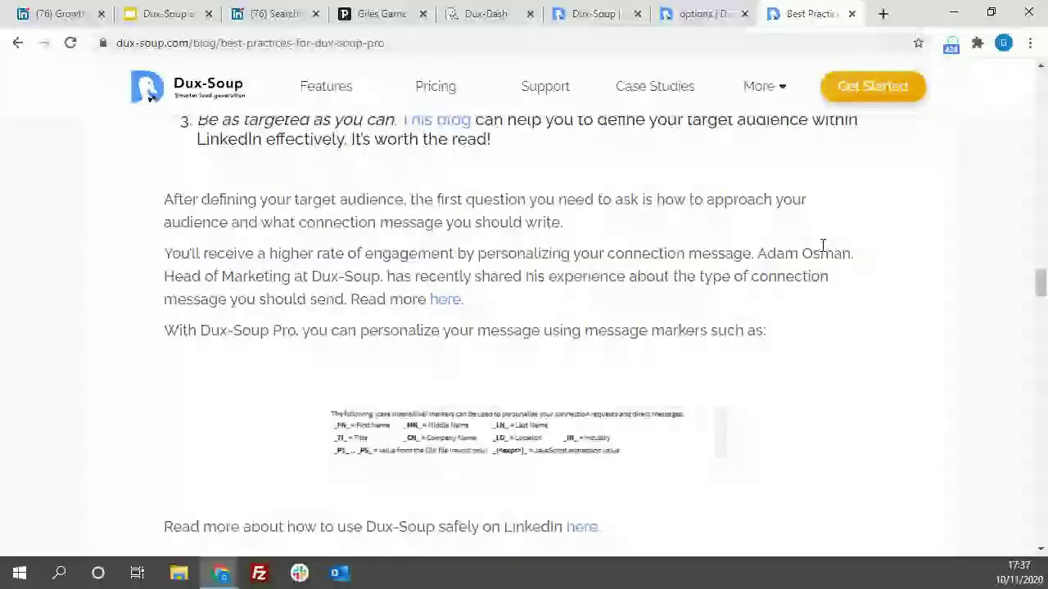
{"action": "scroll", "coordinate": [822, 246], "scroll_direction": "down", "scroll_amount": 6}
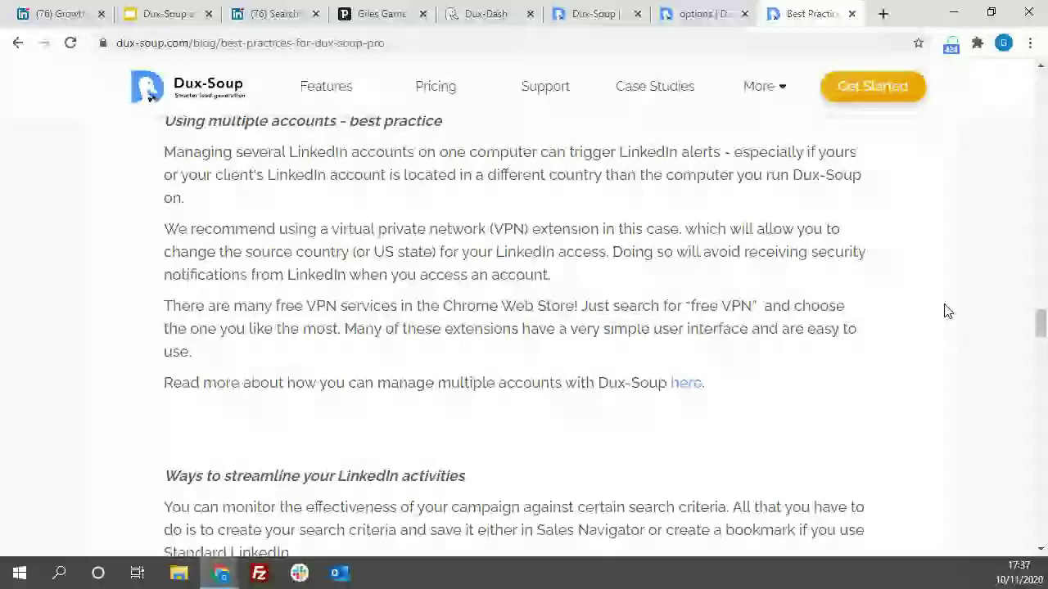
{"action": "scroll", "coordinate": [948, 311], "scroll_direction": "down", "scroll_amount": 5}
{"action": "scroll", "coordinate": [947, 313], "scroll_direction": "down", "scroll_amount": 3}
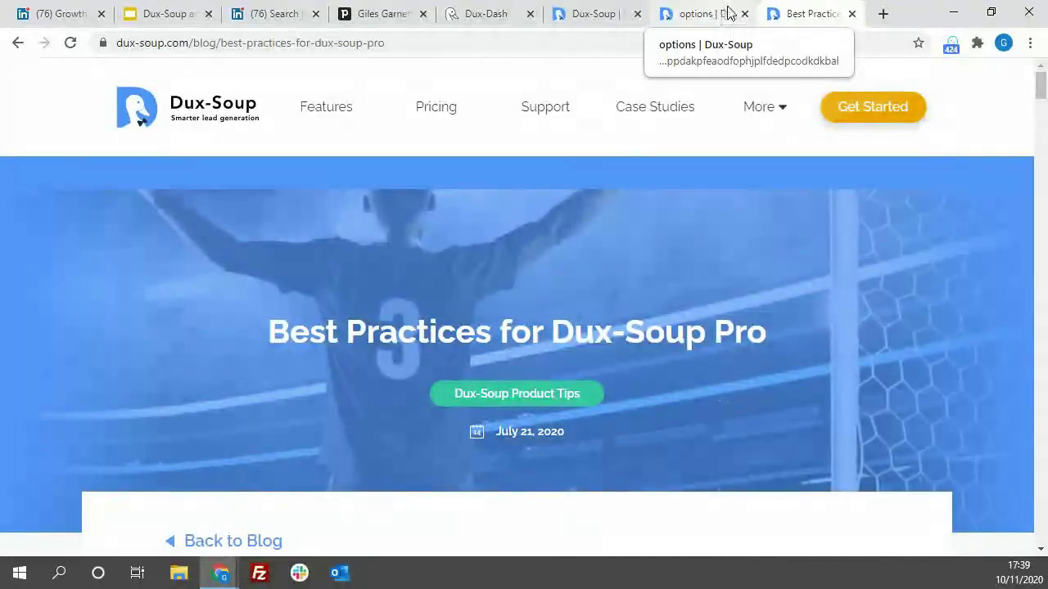
Return to the Dux-Soup options and set the automated cancellation period for pending connection requests to 14 days.
{"action": "left_click", "coordinate": [701, 16]}
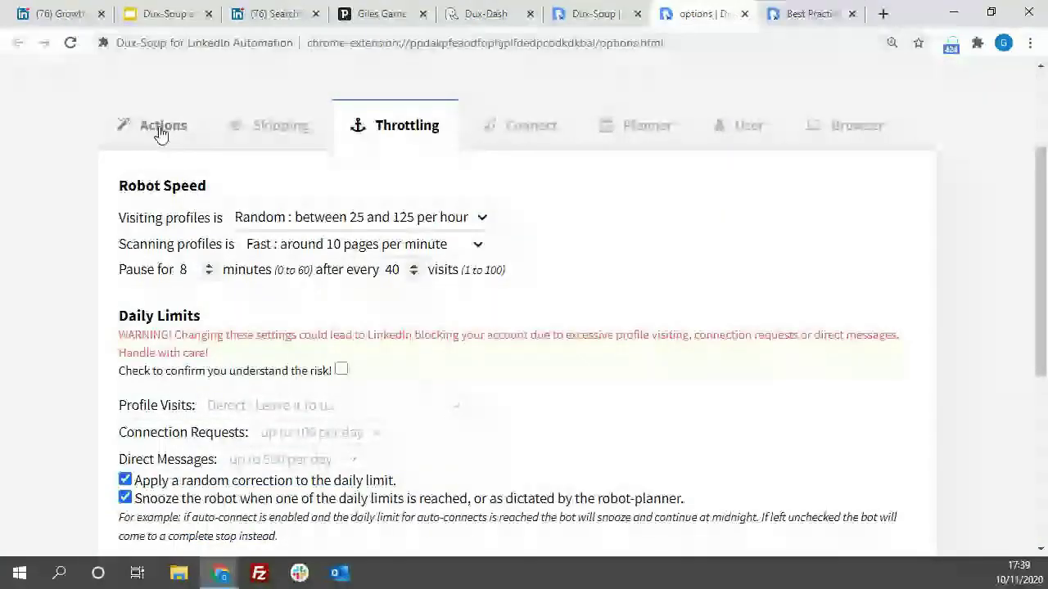
{"action": "left_click", "coordinate": [161, 134]}
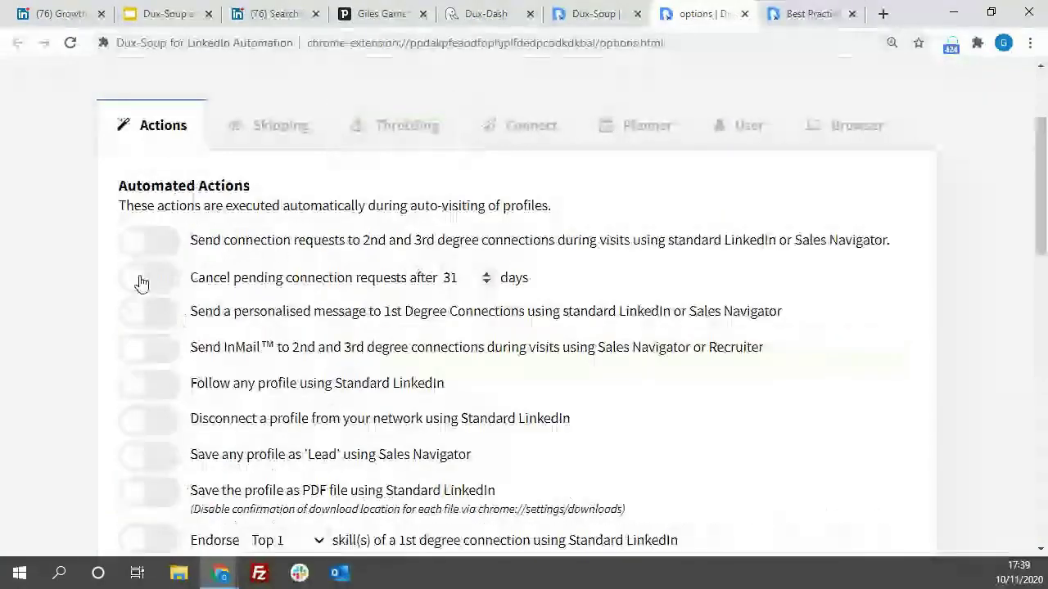
{"action": "left_click", "coordinate": [486, 282]}
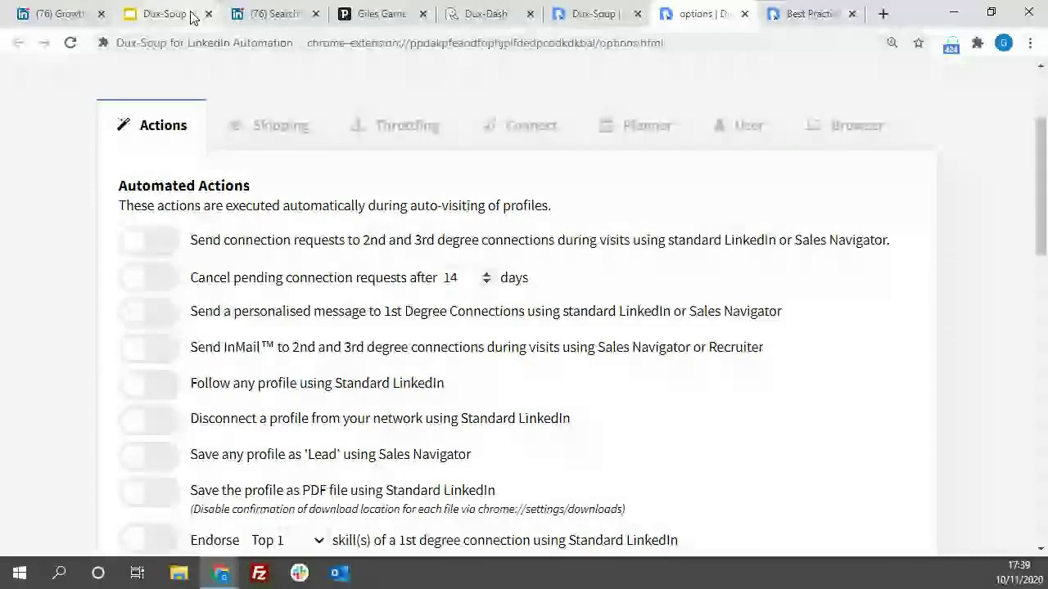
In LinkedIn, open the sent invitations in the invitation manager and review how long they have been pending.
{"action": "left_click", "coordinate": [272, 14]}
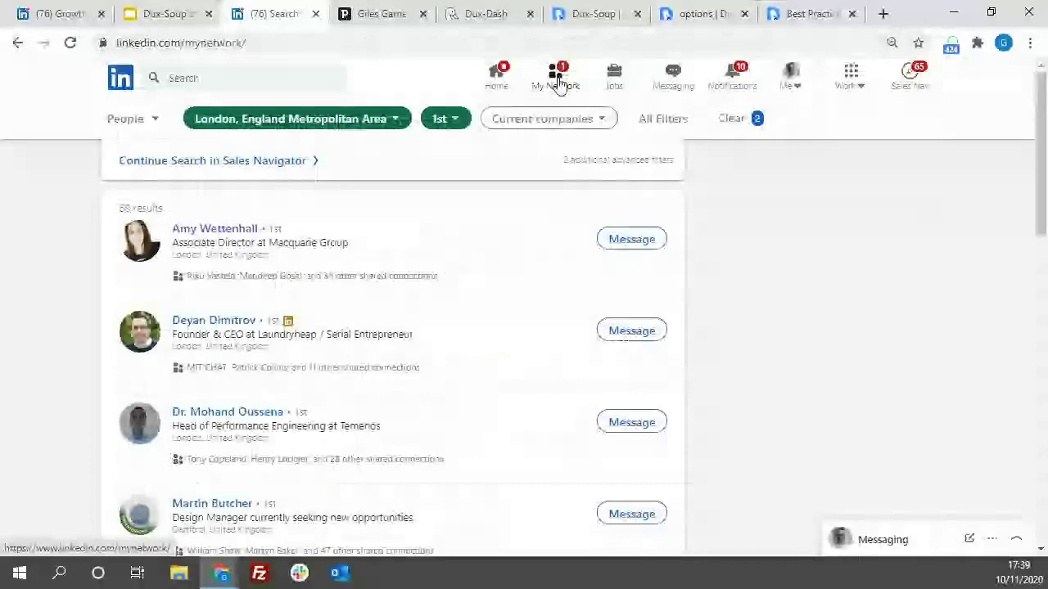
{"action": "left_click", "coordinate": [557, 84]}
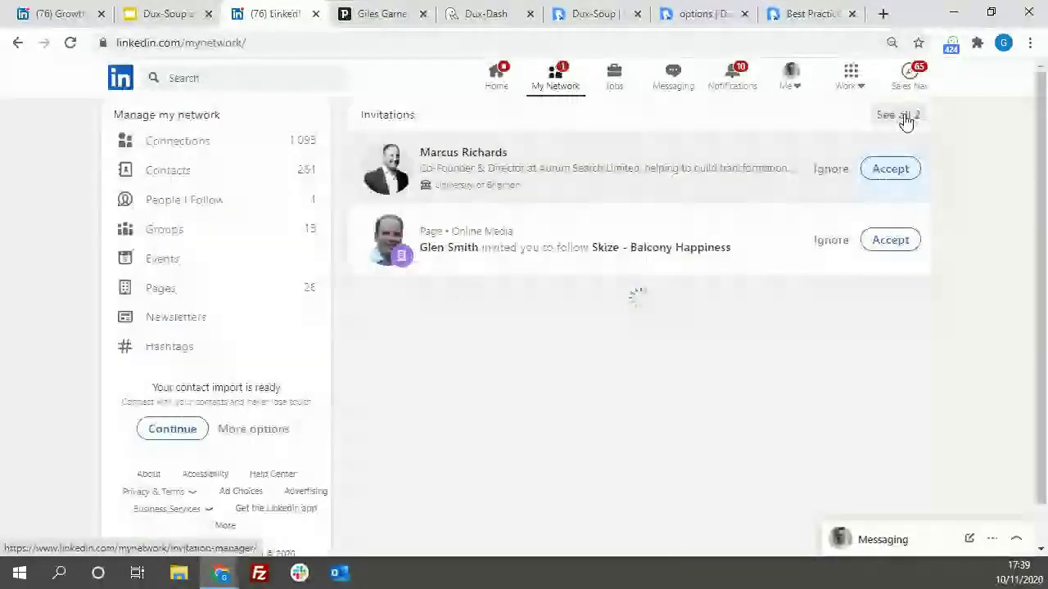
{"action": "left_click", "coordinate": [901, 116]}
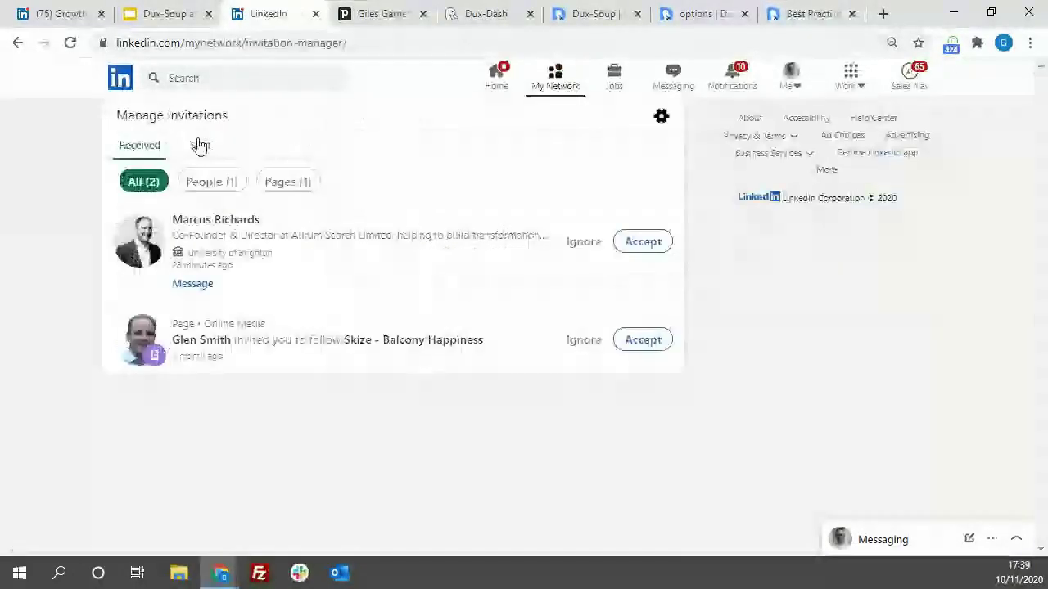
{"action": "left_click", "coordinate": [200, 145]}
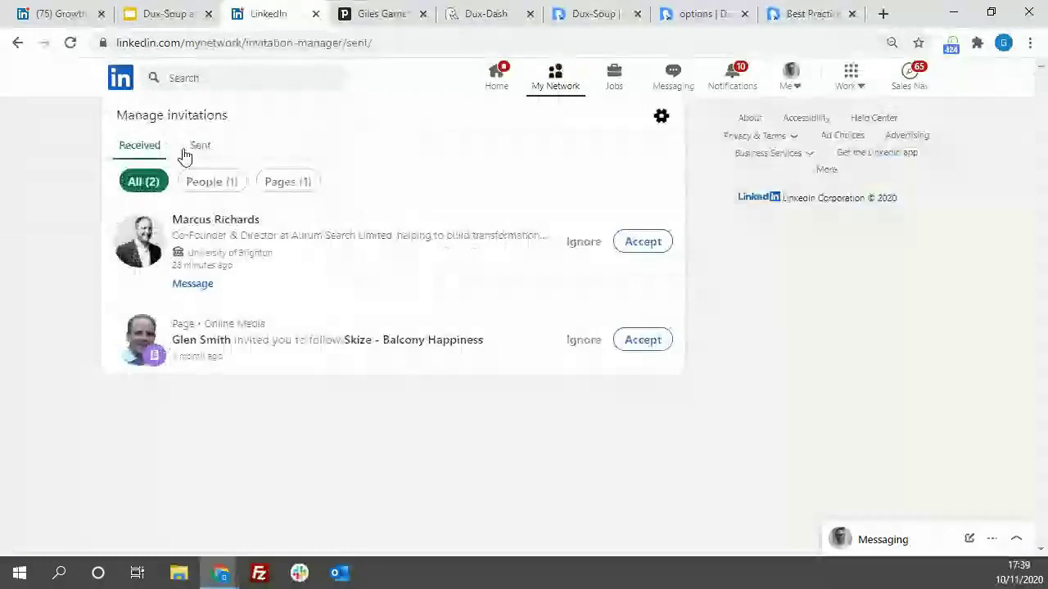
{"action": "scroll", "coordinate": [91, 212], "scroll_direction": "down", "scroll_amount": 6}
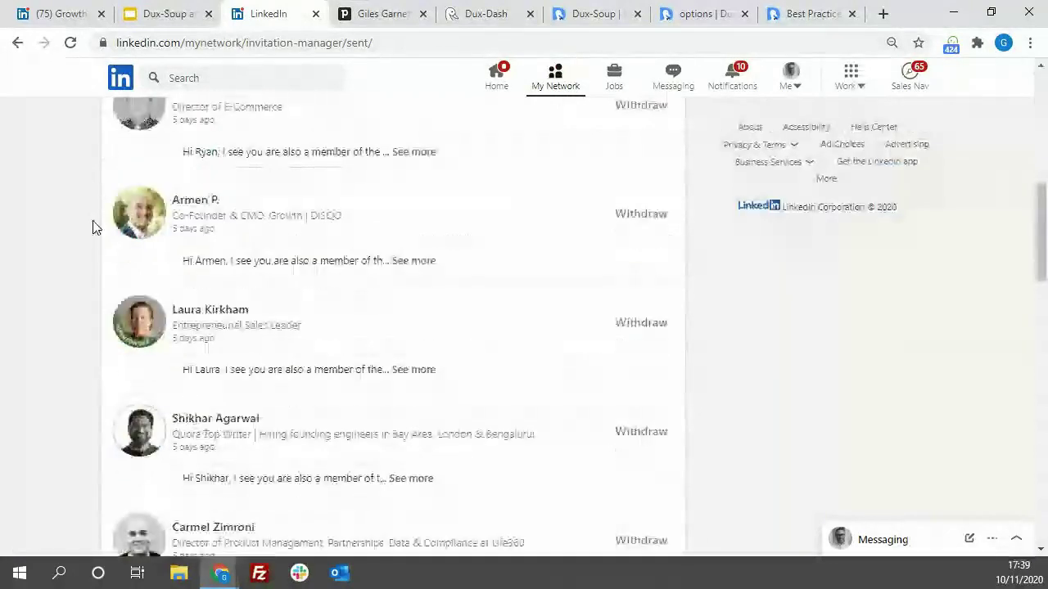
{"action": "scroll", "coordinate": [93, 229], "scroll_direction": "down", "scroll_amount": 10}
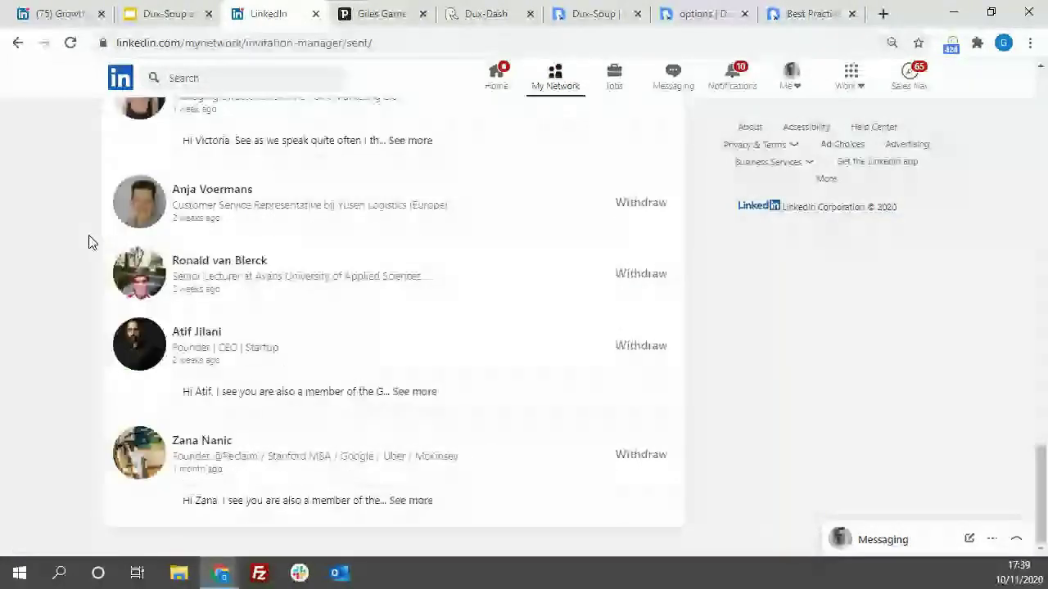
{"action": "scroll", "coordinate": [65, 237], "scroll_direction": "up", "scroll_amount": 5}
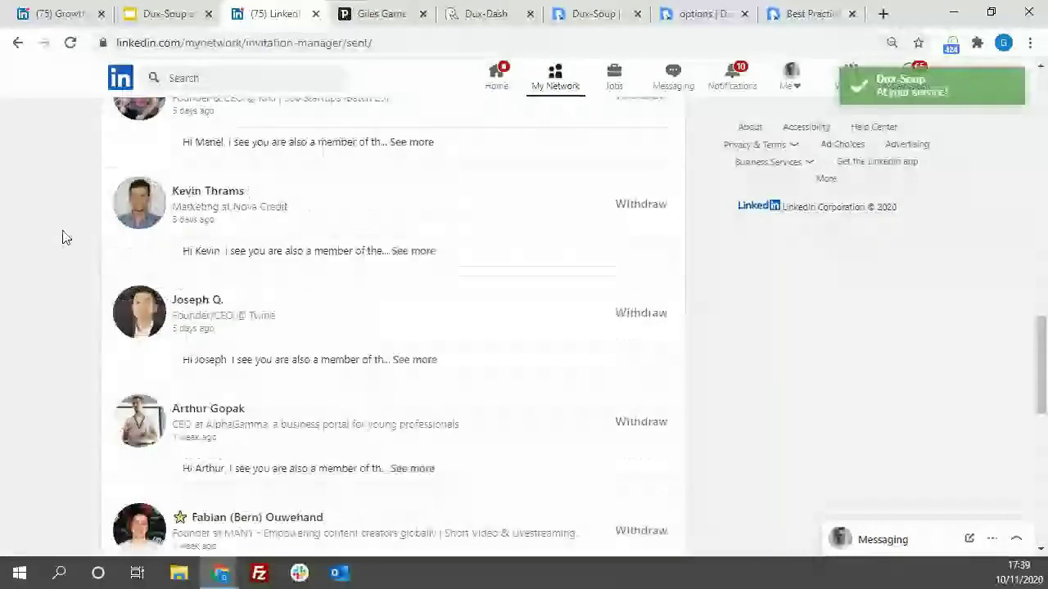
{"action": "scroll", "coordinate": [67, 233], "scroll_direction": "up", "scroll_amount": 5}
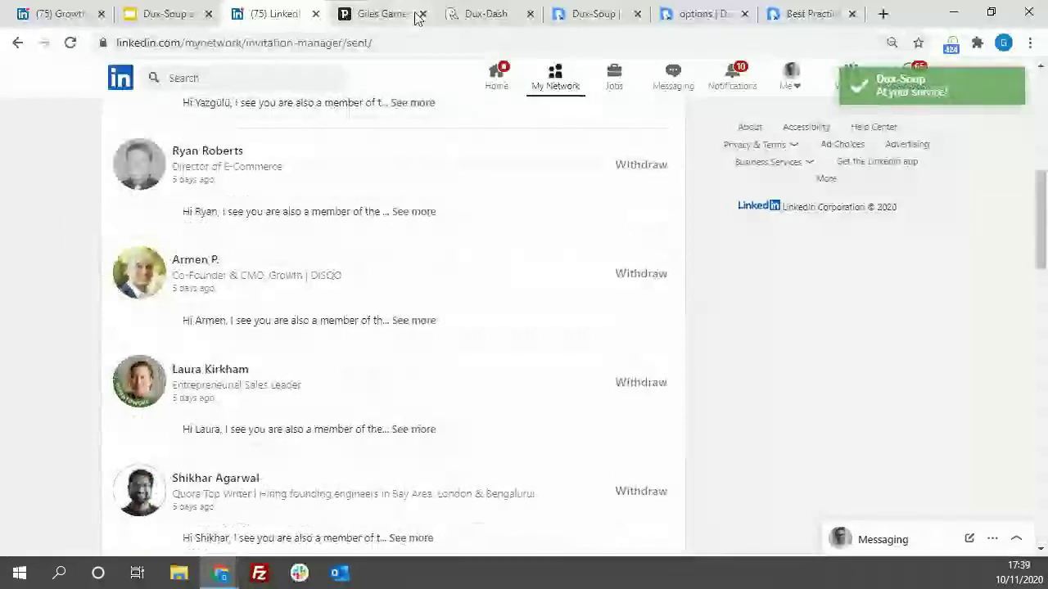
Review the Dux-Soup automated actions and the contact's LinkedIn details in Pipedrive, ending on the CRM connection settings in Dux-Dash.
{"action": "left_click", "coordinate": [706, 17]}
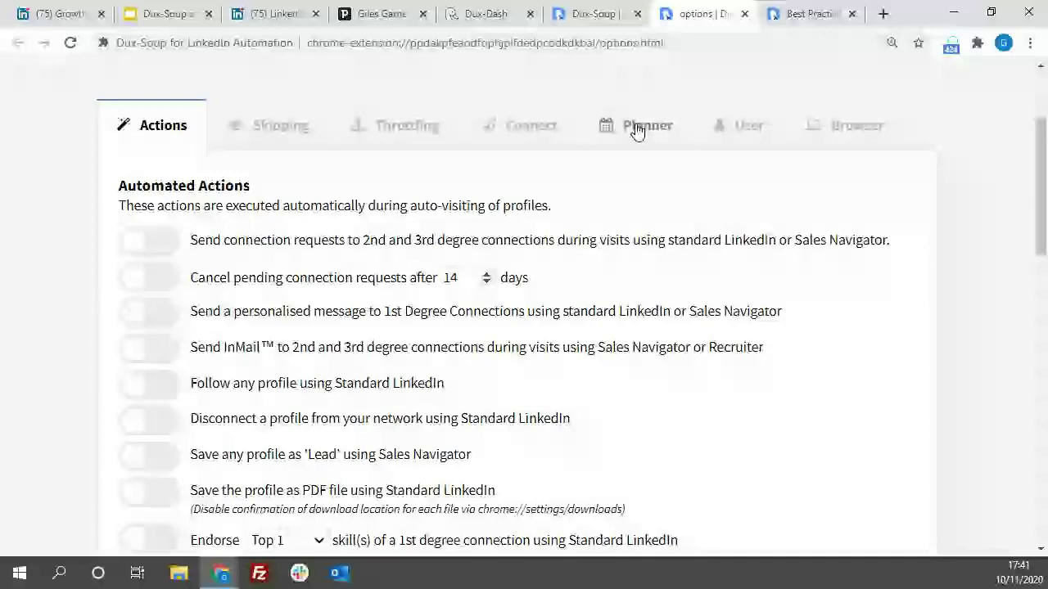
{"action": "left_click", "coordinate": [379, 14]}
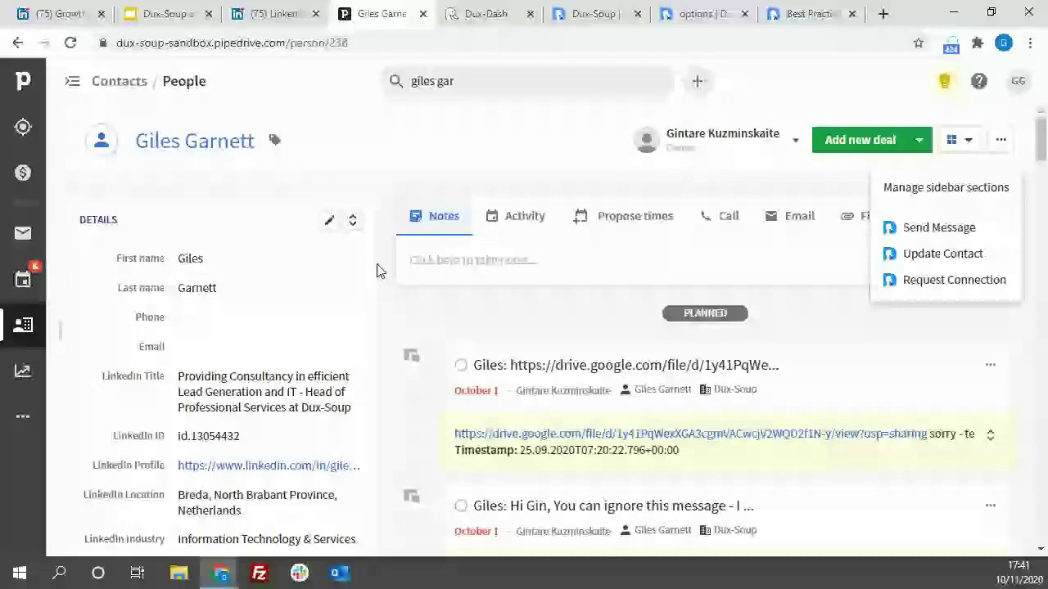
{"action": "scroll", "coordinate": [378, 270], "scroll_direction": "down", "scroll_amount": 2}
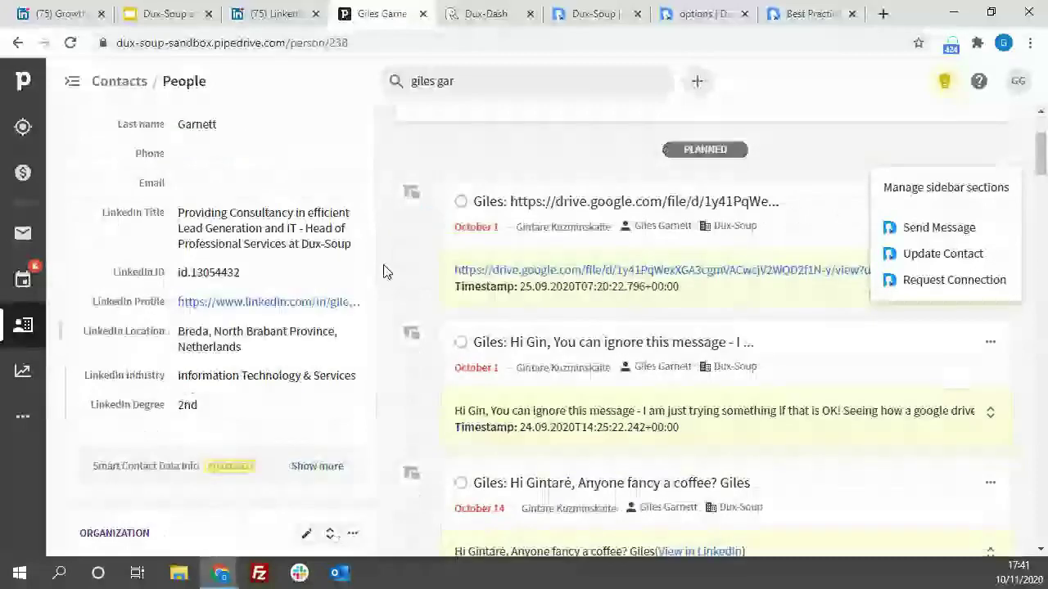
{"action": "left_click", "coordinate": [491, 14]}
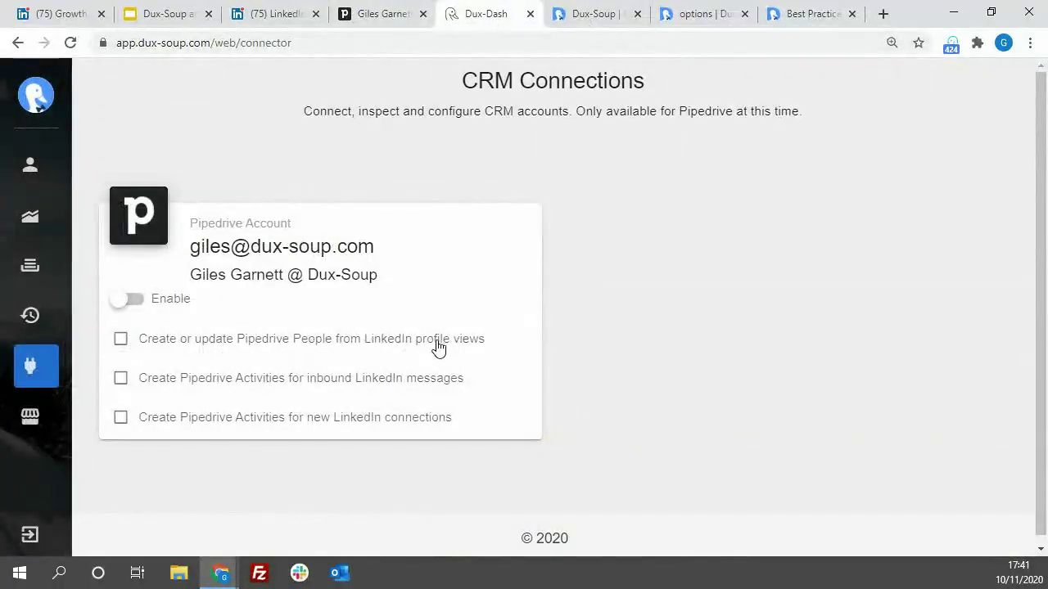
Switch to Pipedrive and look through the People list of contacts, then return to the CRM connection settings in Dux-Dash.
{"action": "left_click", "coordinate": [382, 15]}
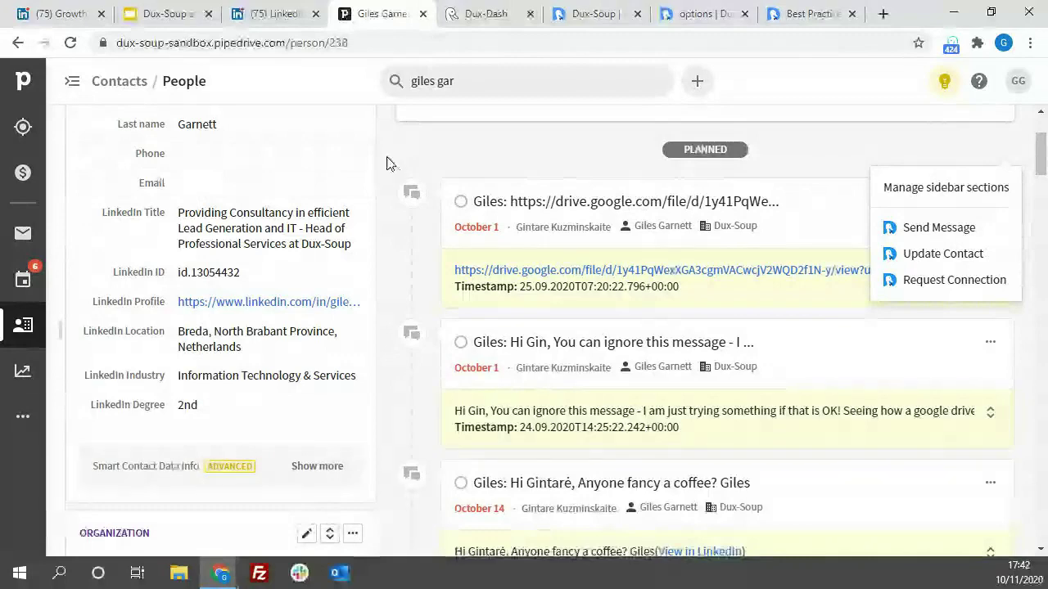
{"action": "scroll", "coordinate": [388, 163], "scroll_direction": "up", "scroll_amount": 1}
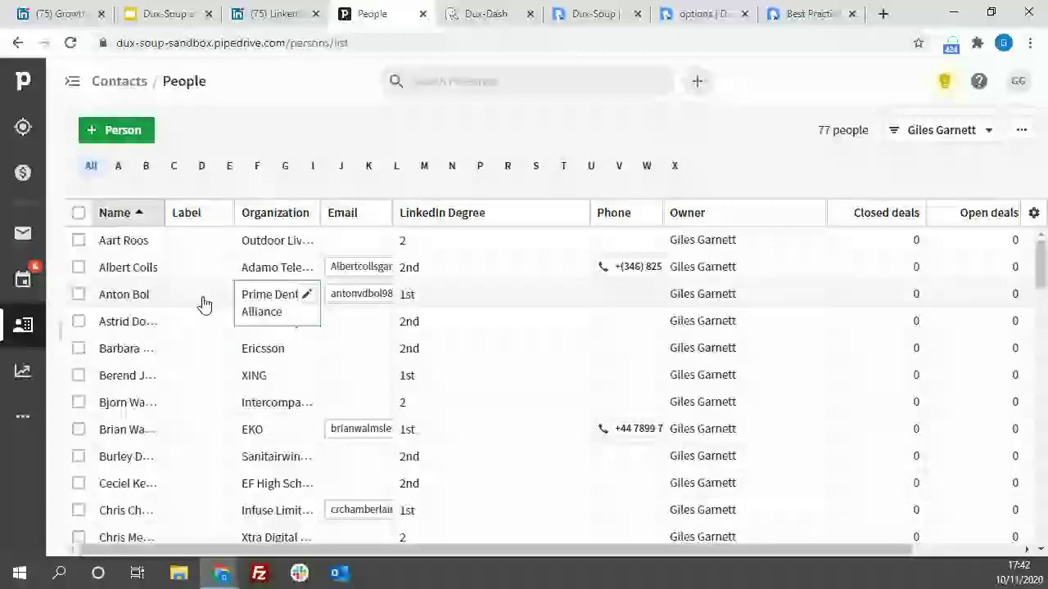
{"action": "mouse_move", "coordinate": [142, 302]}
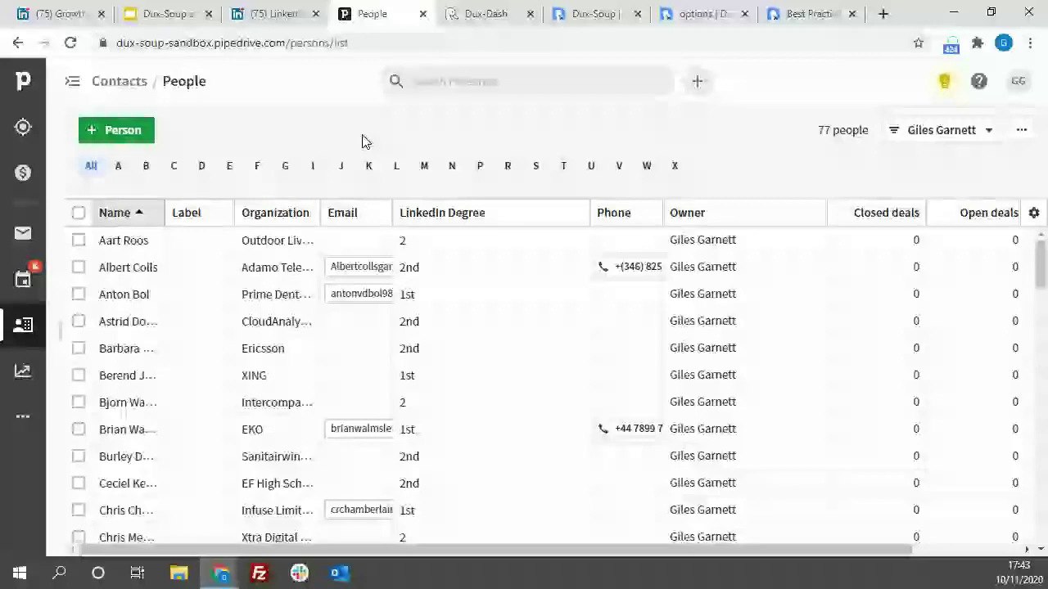
{"action": "left_click", "coordinate": [487, 14]}
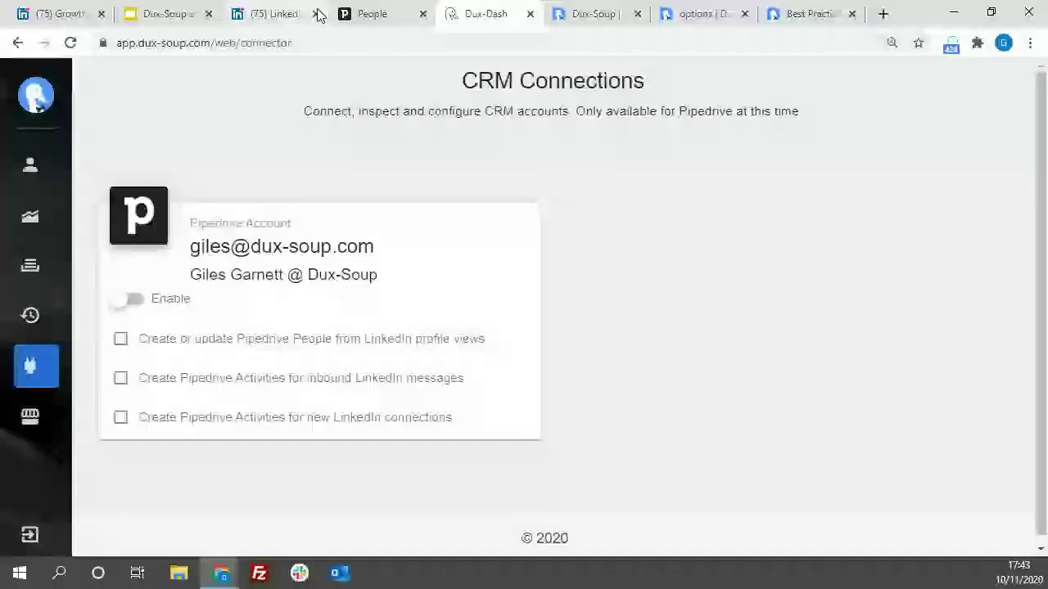
In Pipedrive's Activities list, inspect an "Invitation Accepted" activity and a LinkedIn message activity from the same contact, then close without saving.
{"action": "left_click", "coordinate": [384, 16]}
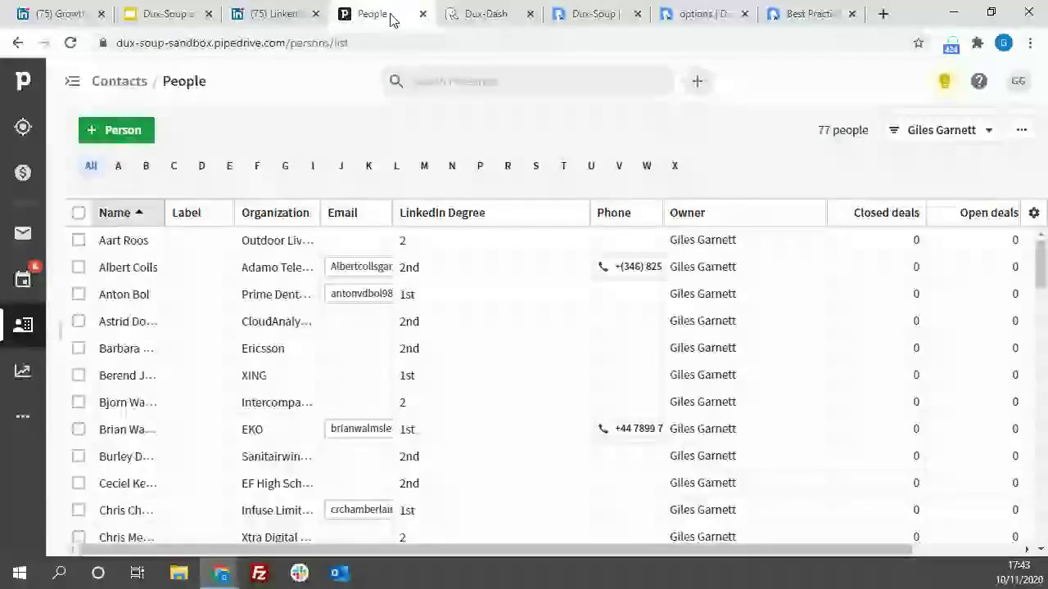
{"action": "left_click", "coordinate": [23, 279]}
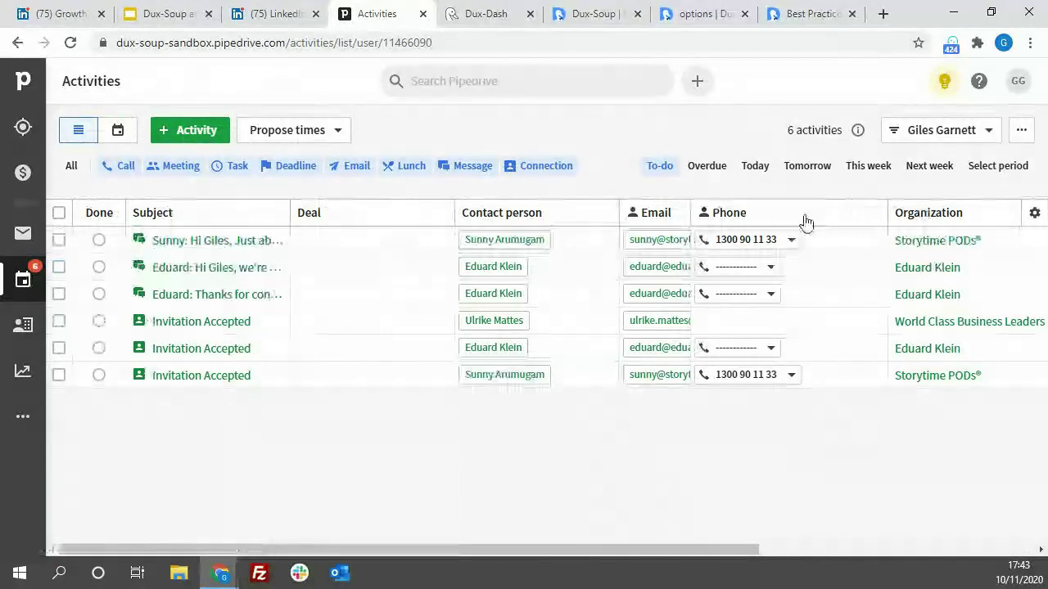
{"action": "left_click", "coordinate": [204, 348]}
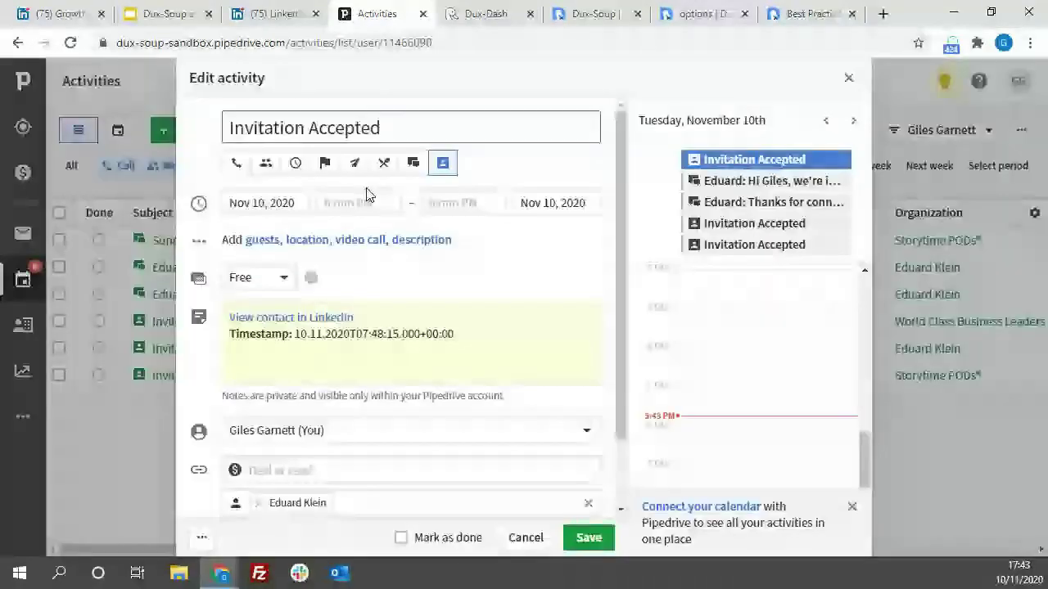
{"action": "scroll", "coordinate": [366, 194], "scroll_direction": "down", "scroll_amount": 1}
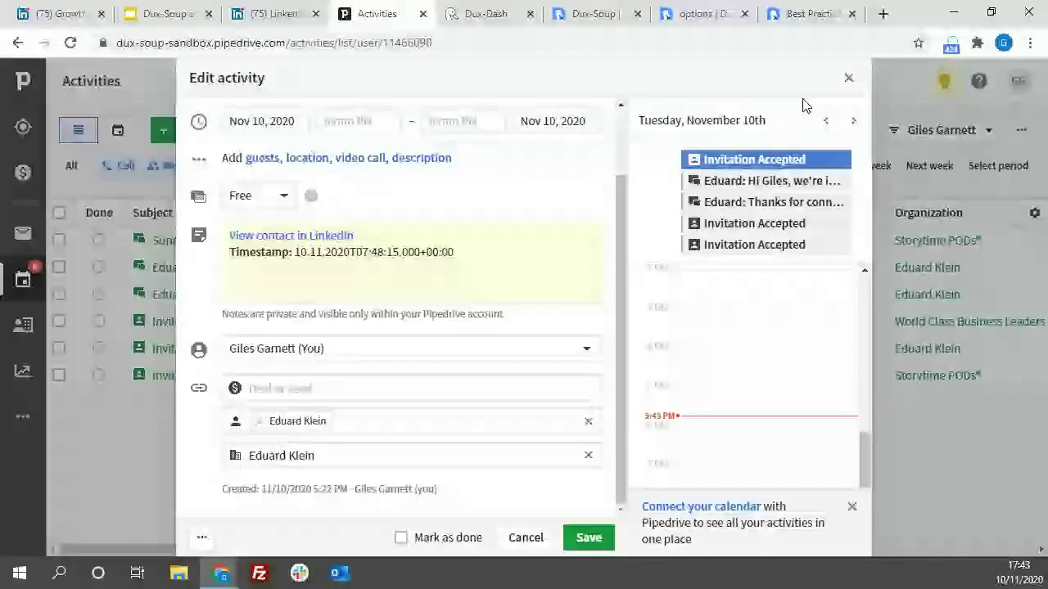
{"action": "left_click", "coordinate": [769, 202]}
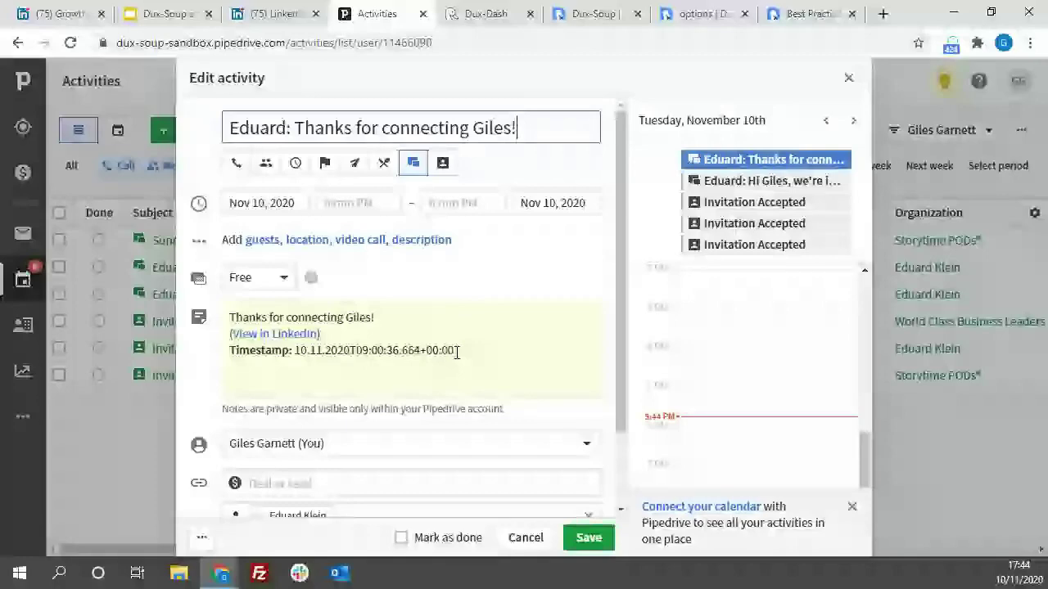
{"action": "key", "text": "Escape"}
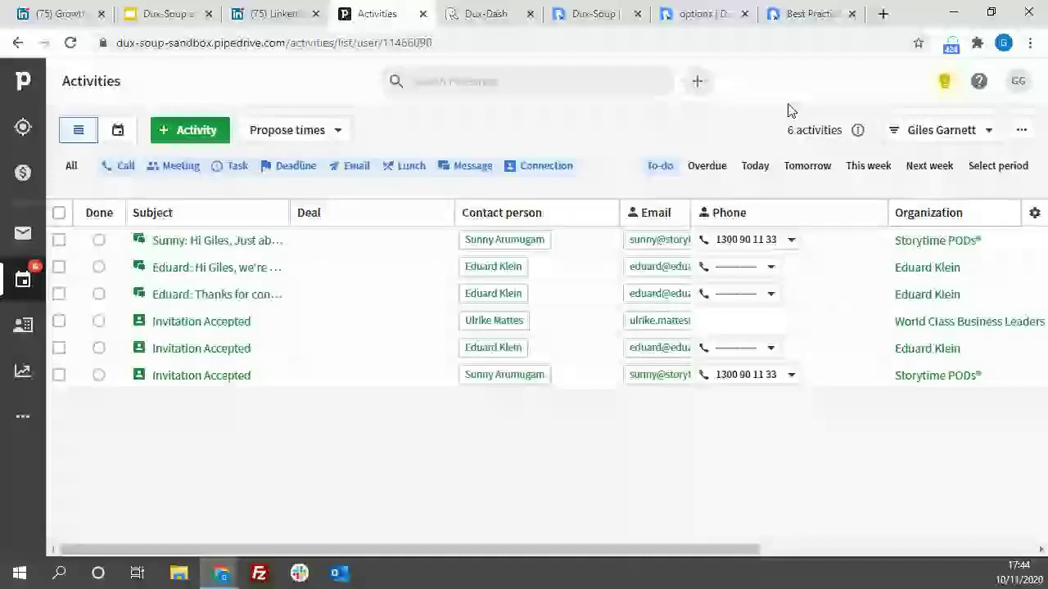
Review the Throttling limits and weekly robot planner in the Dux-Soup options alongside the Pipedrive activities and Dux-Dash CRM connections.
{"action": "left_click", "coordinate": [486, 22]}
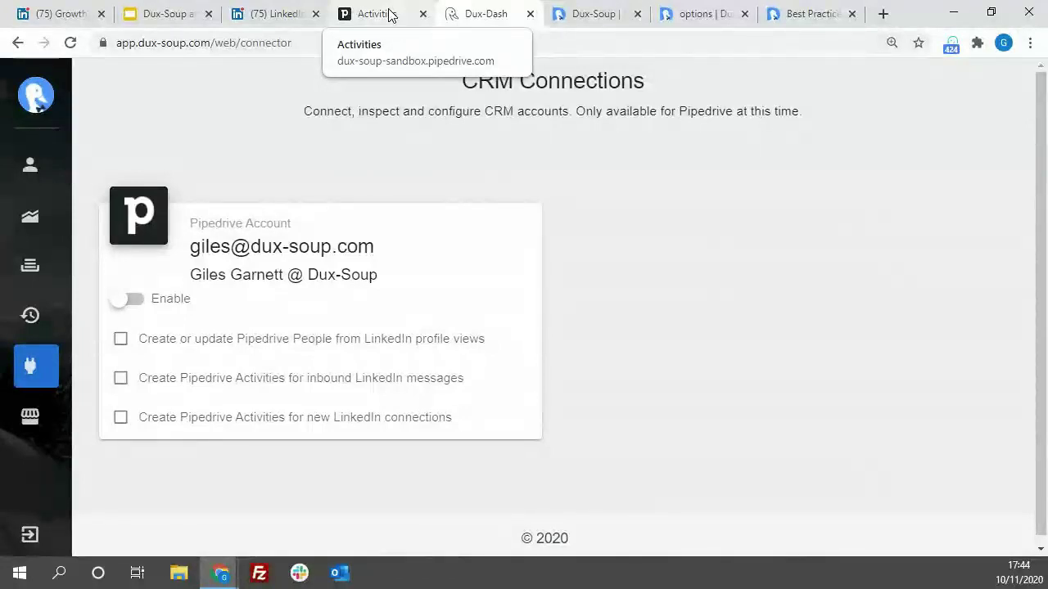
{"action": "left_click", "coordinate": [706, 15]}
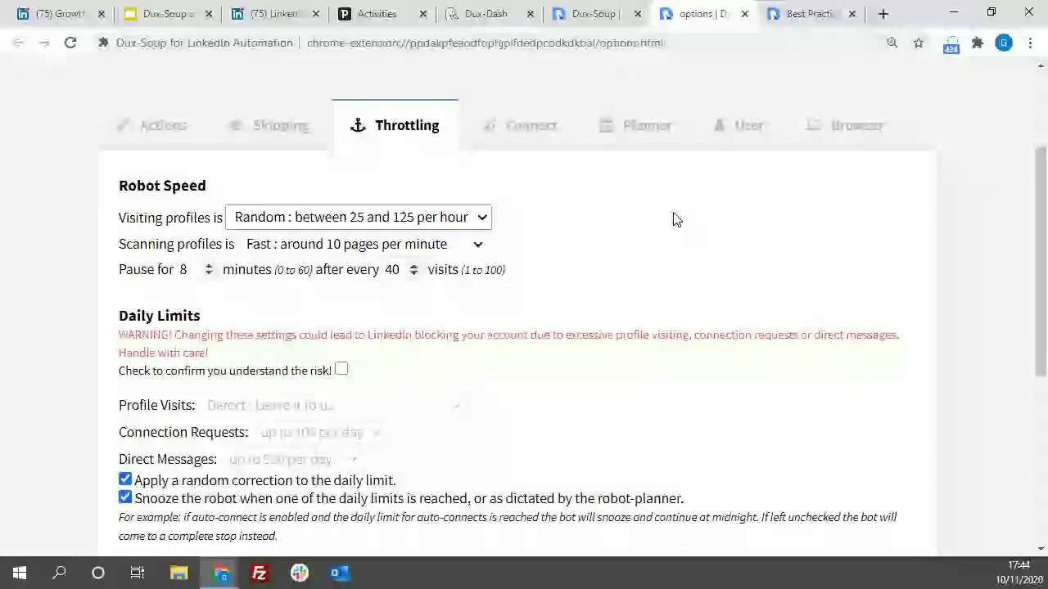
{"action": "scroll", "coordinate": [676, 219], "scroll_direction": "down", "scroll_amount": 5}
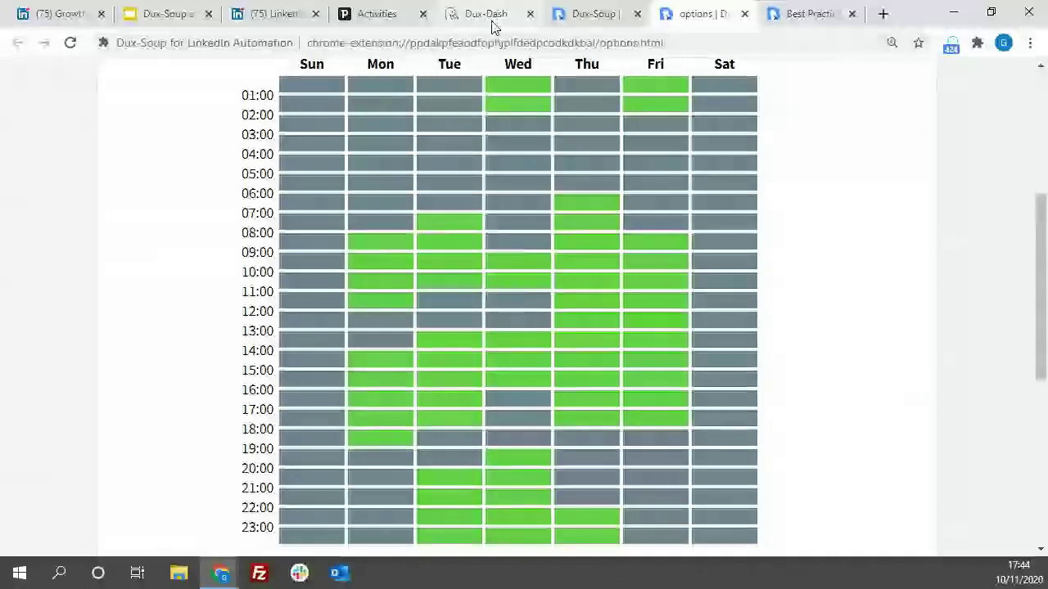
{"action": "left_click", "coordinate": [375, 15]}
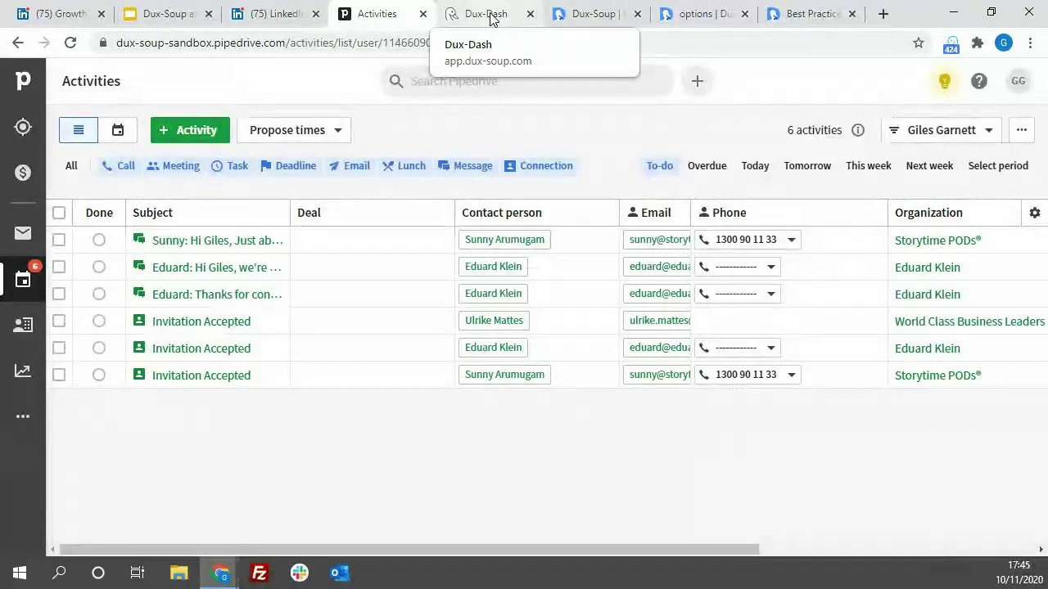
{"action": "left_click", "coordinate": [489, 15]}
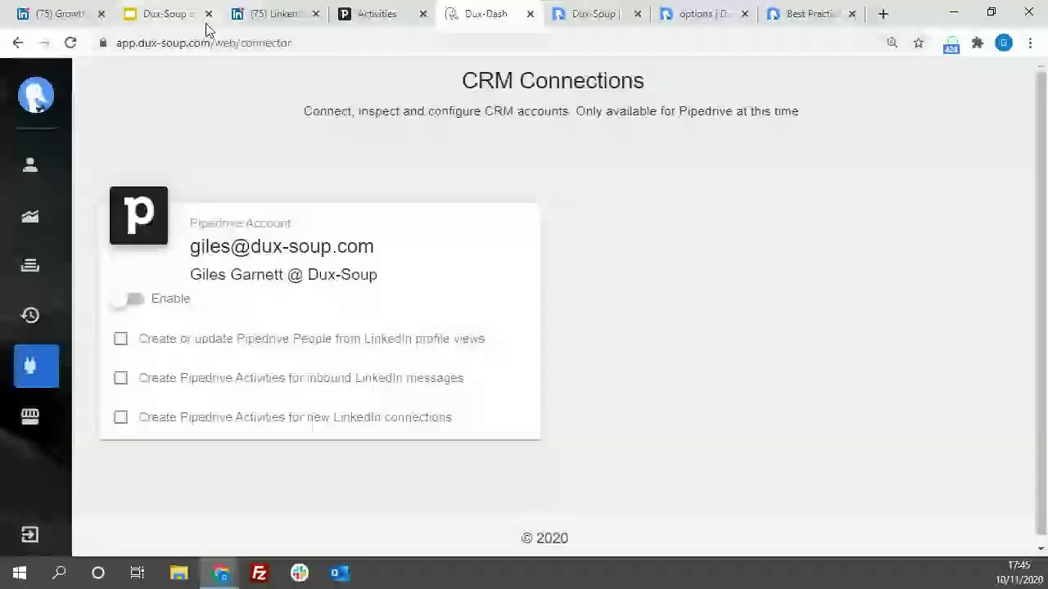
Switch to the "Dux-Soup and Pipedrive" presentation in Google Slides and present the "Useful Links" slide in full screen.
{"action": "left_click", "coordinate": [168, 15]}
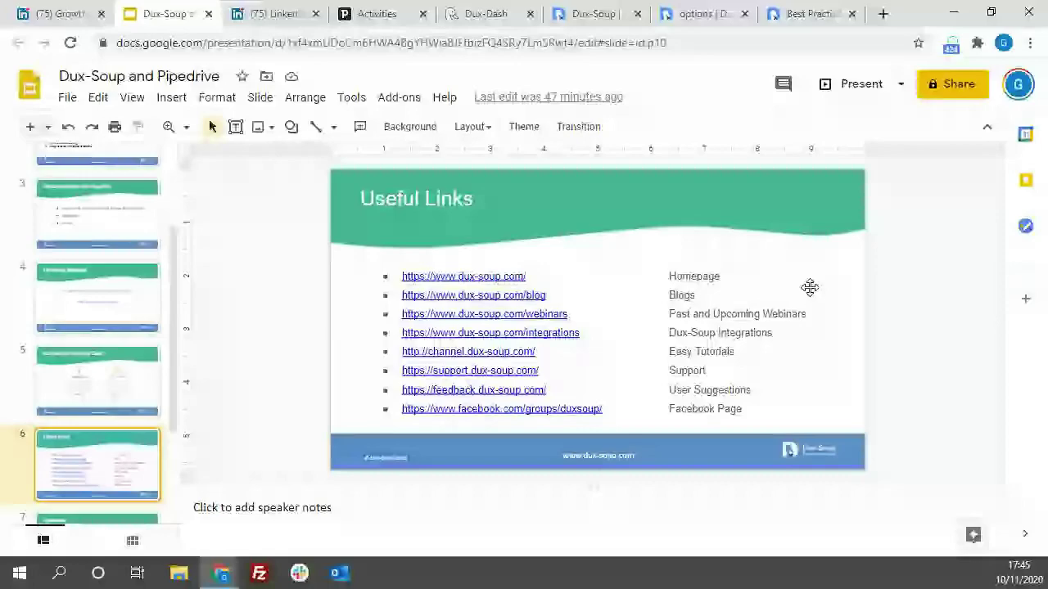
{"action": "key", "text": "ctrl+F5"}
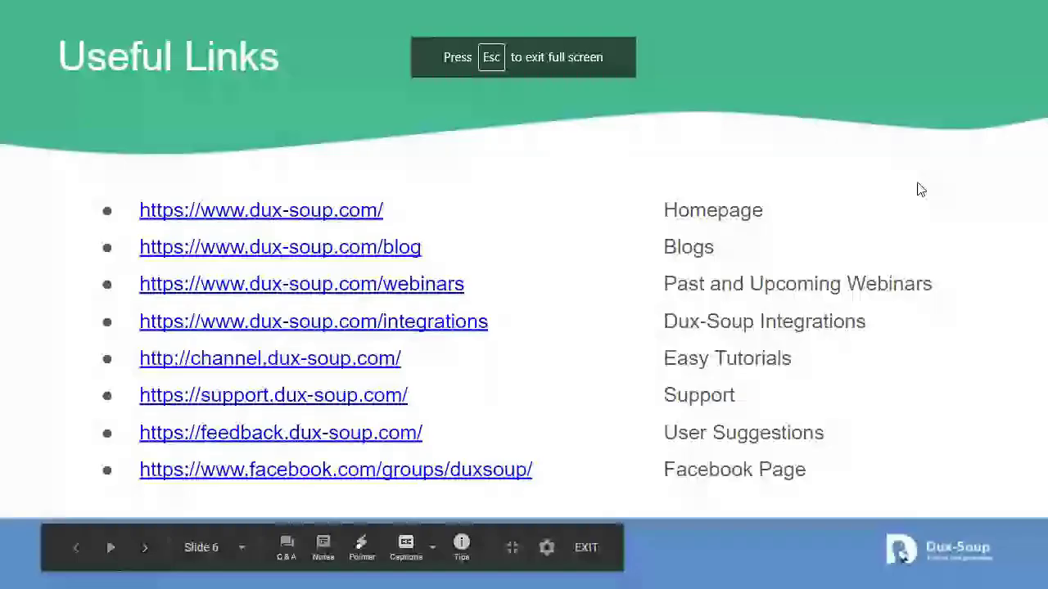